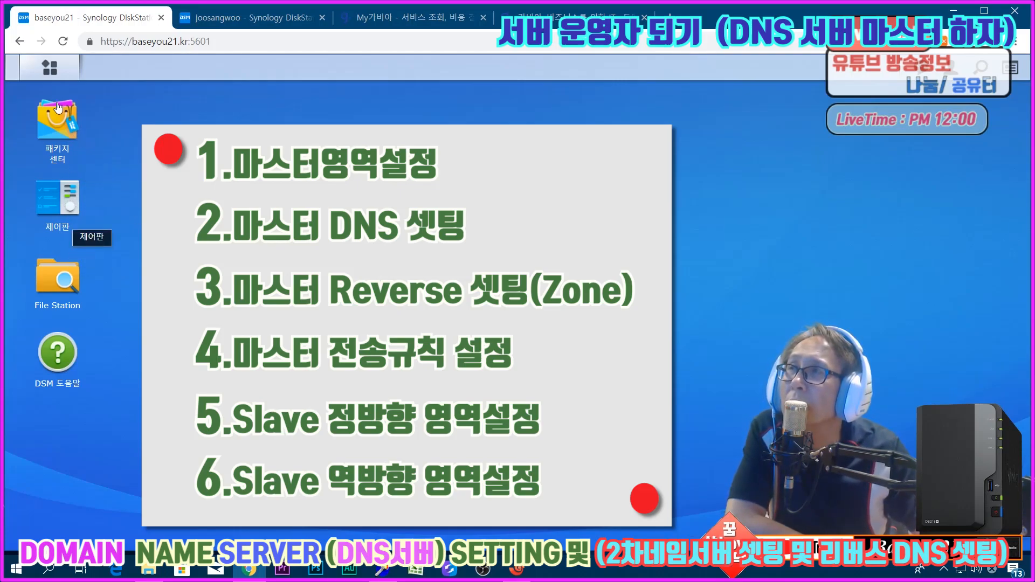
Step: Open DNS Server and review the resource records of the forward master zone baseyou21.kr
{"action": "left_click", "coordinate": [50, 68]}
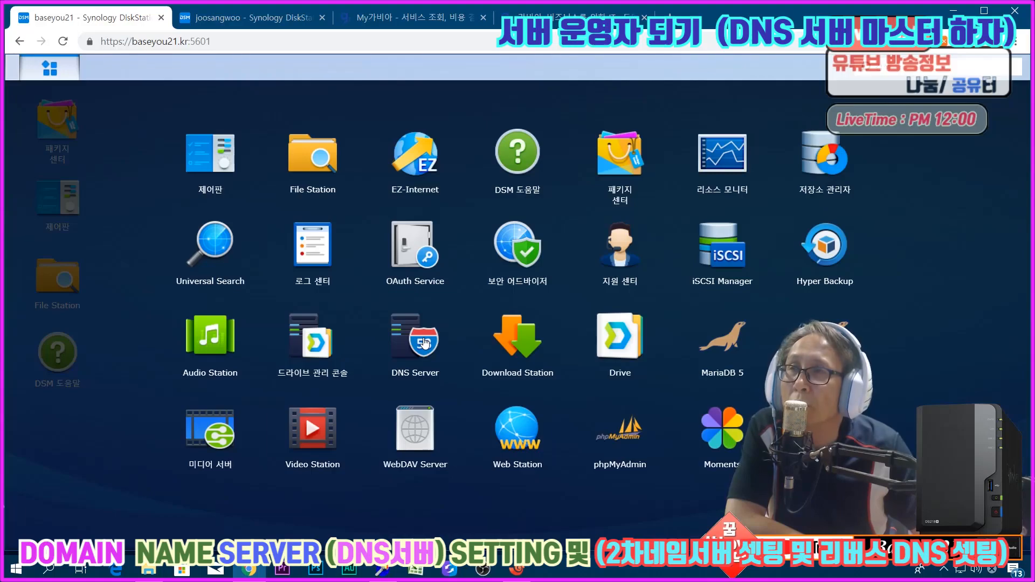
{"action": "left_click", "coordinate": [425, 344]}
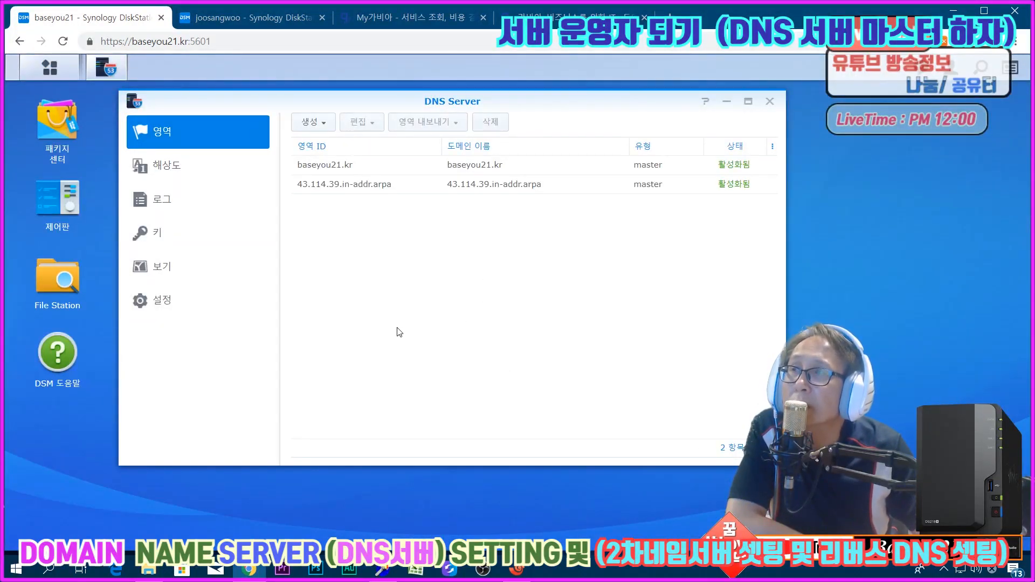
{"action": "left_click", "coordinate": [338, 166]}
{"action": "left_click", "coordinate": [333, 186]}
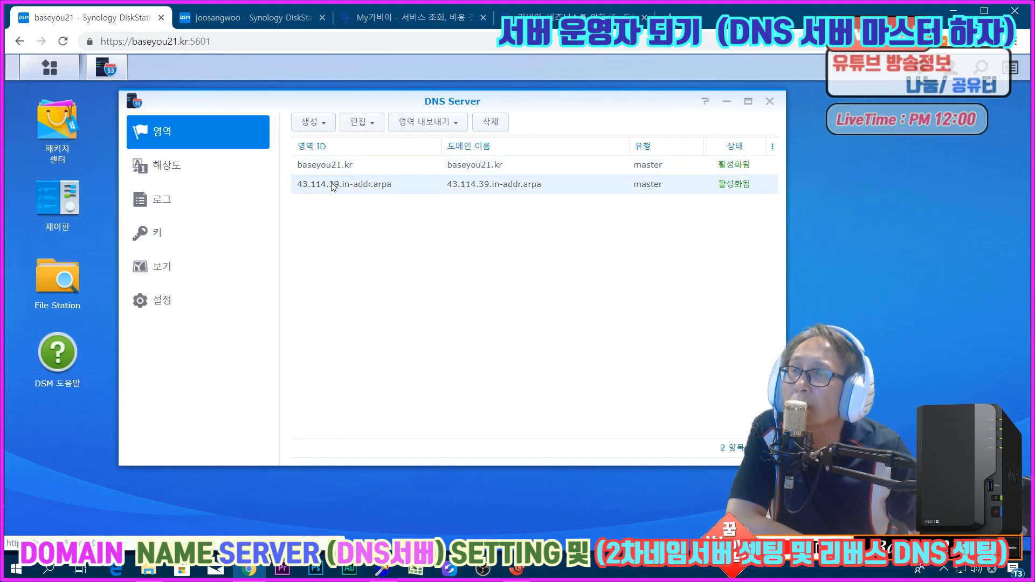
{"action": "left_click", "coordinate": [340, 171]}
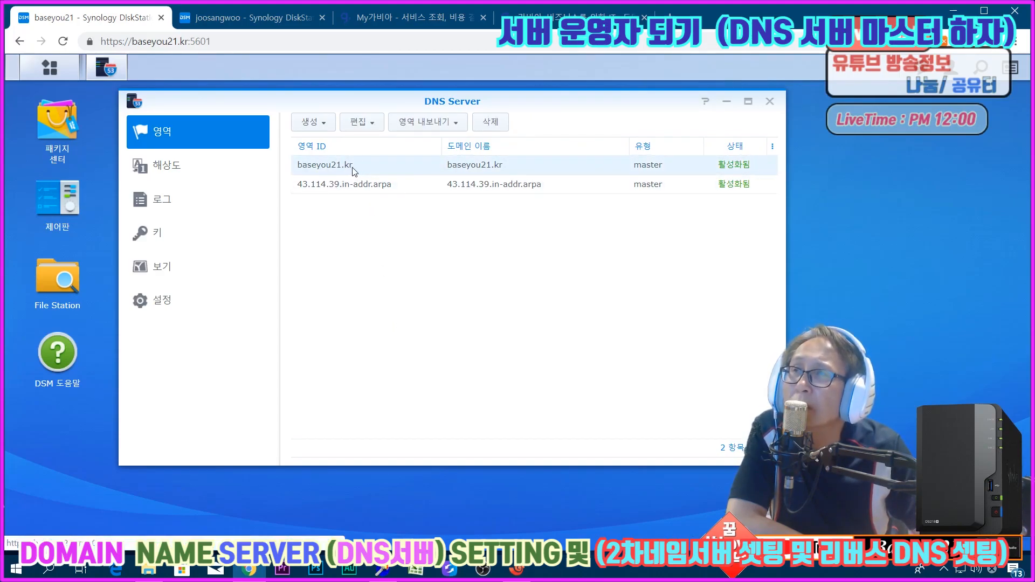
{"action": "left_click", "coordinate": [342, 185]}
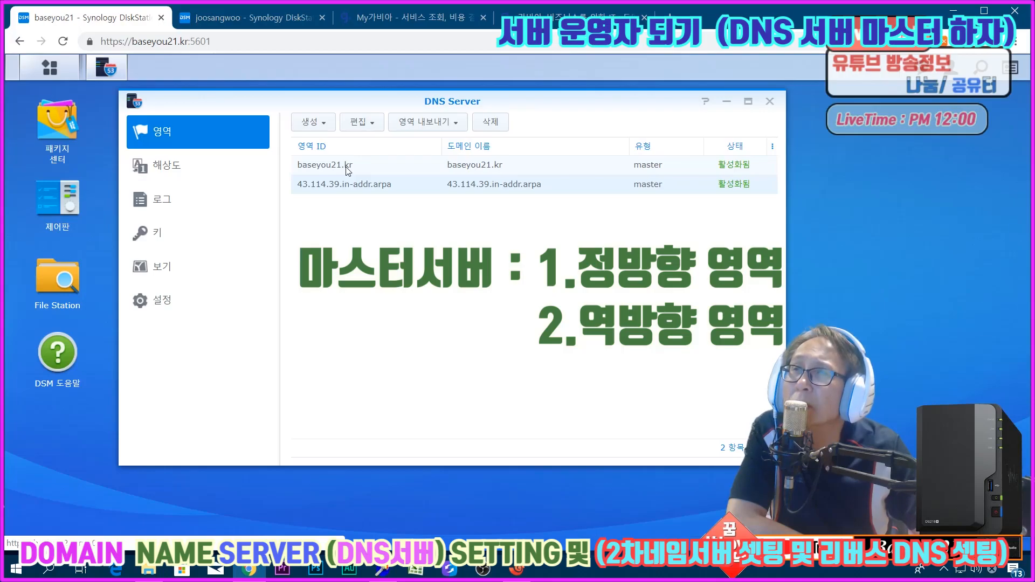
{"action": "double_click", "coordinate": [347, 169]}
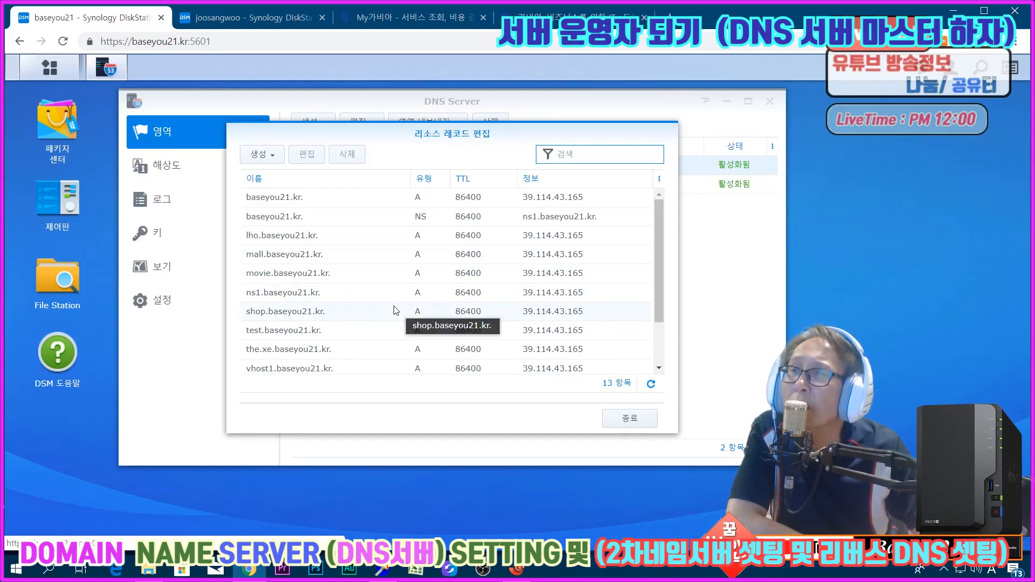
{"action": "left_click", "coordinate": [635, 425]}
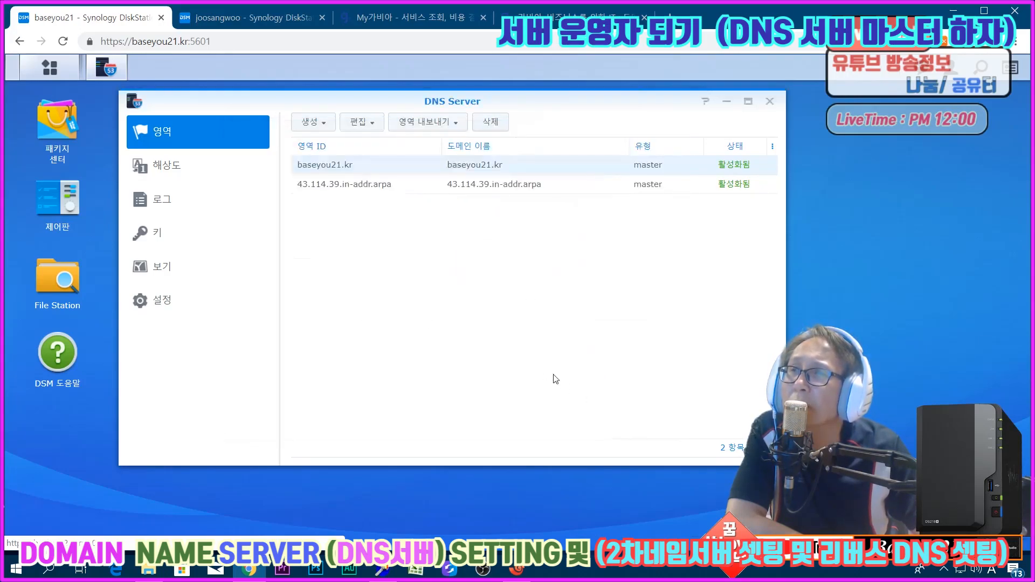
Step: Review the resource records of the reverse zone 43.114.39.in-addr.arpa and close DNS Server
{"action": "double_click", "coordinate": [384, 191]}
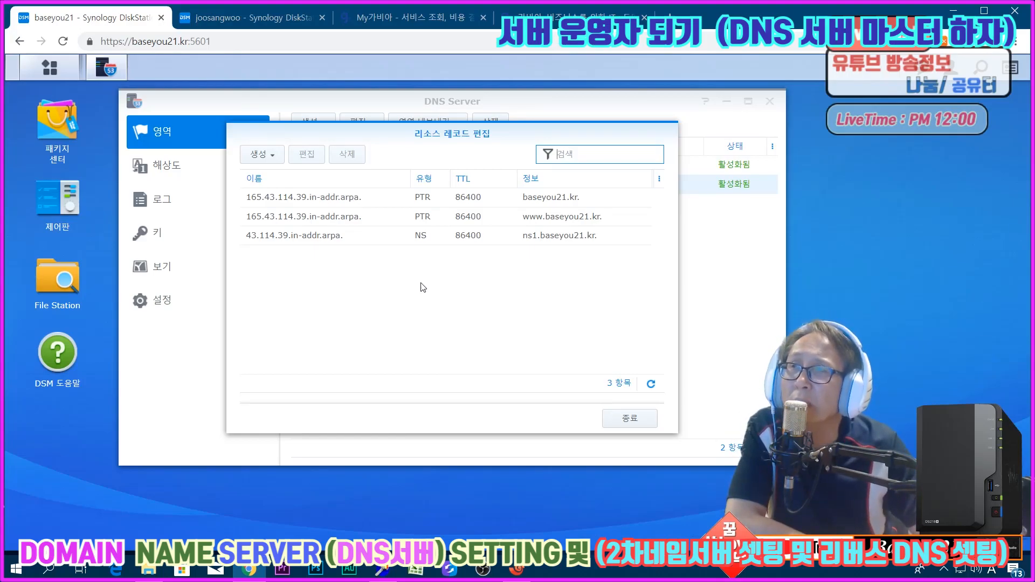
{"action": "left_click", "coordinate": [626, 419]}
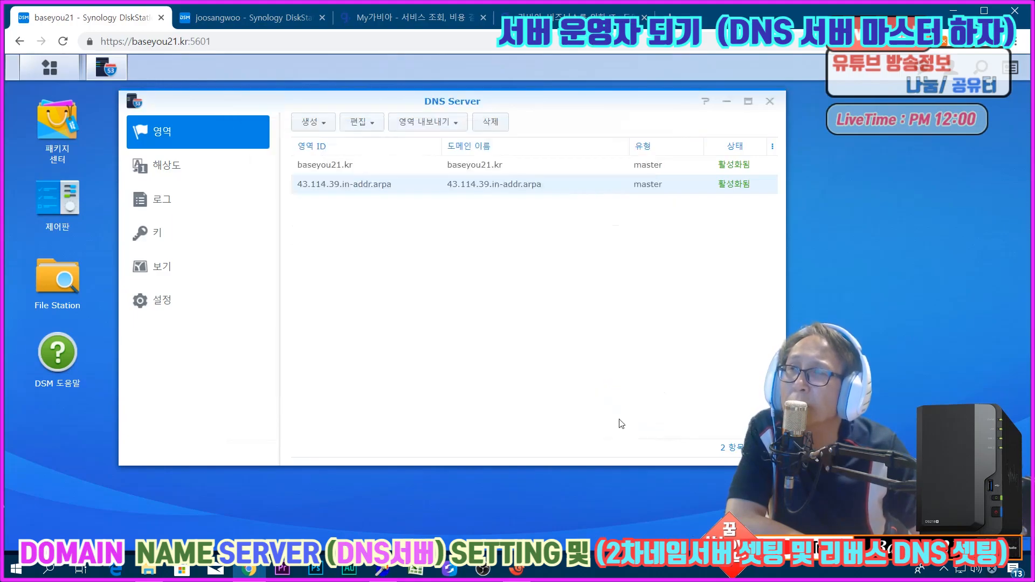
{"action": "left_click", "coordinate": [771, 102]}
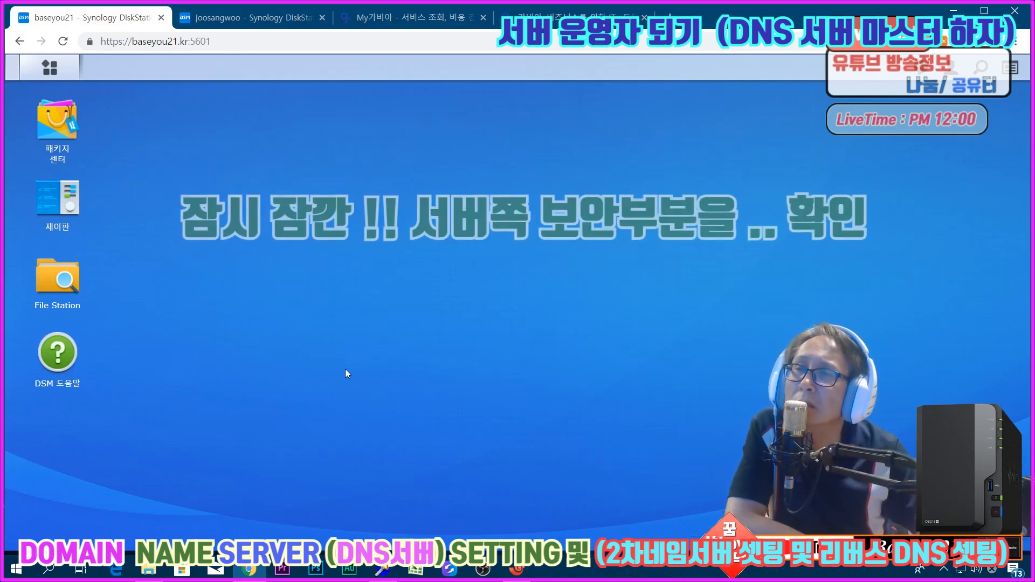
Step: Switch to the Xshell terminal session on the NAS to look at it, and return to the DSM desktop in the browser
{"action": "left_click", "coordinate": [510, 570]}
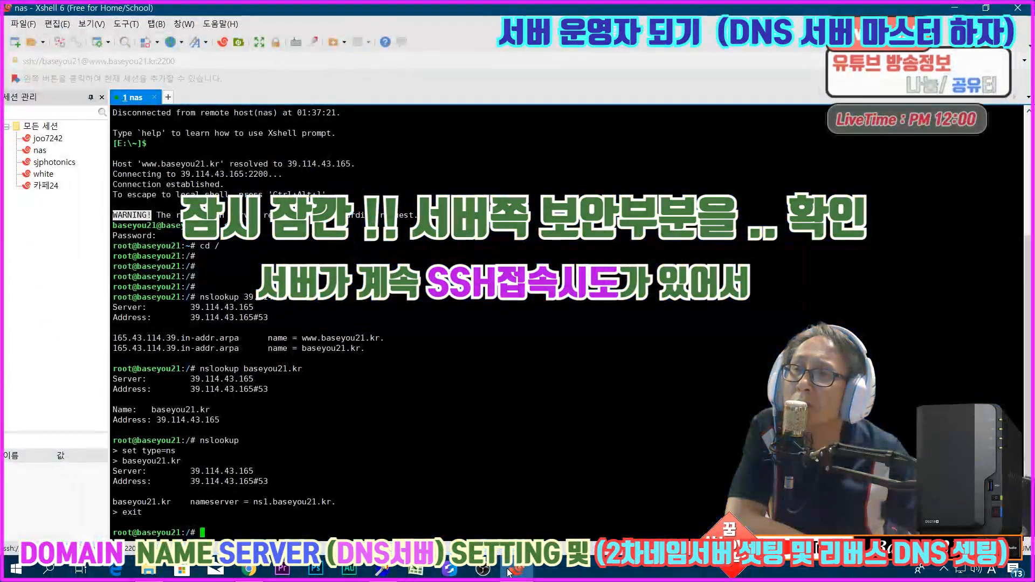
{"action": "left_click", "coordinate": [509, 570]}
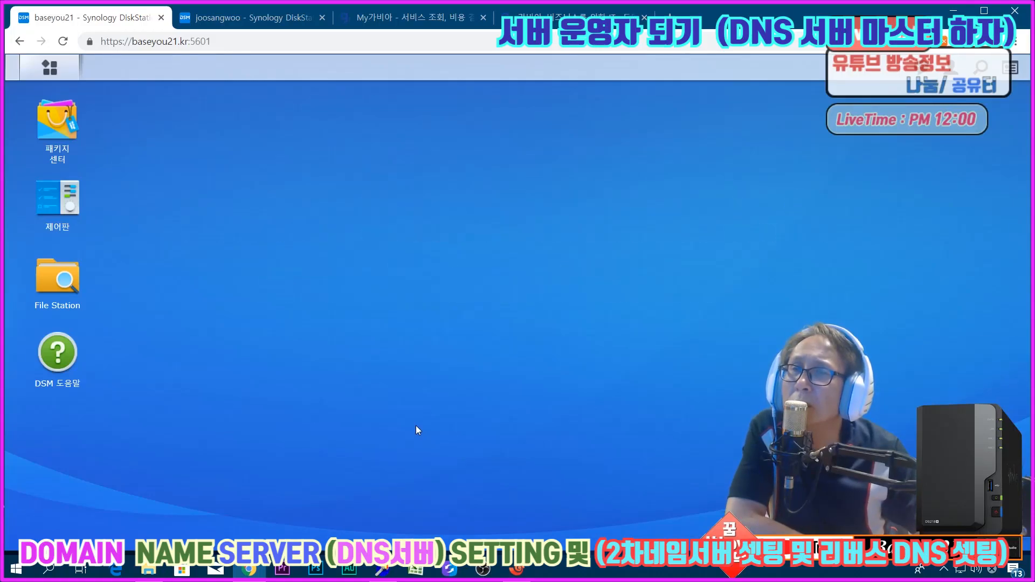
{"action": "left_click", "coordinate": [513, 567]}
{"action": "left_click", "coordinate": [514, 570]}
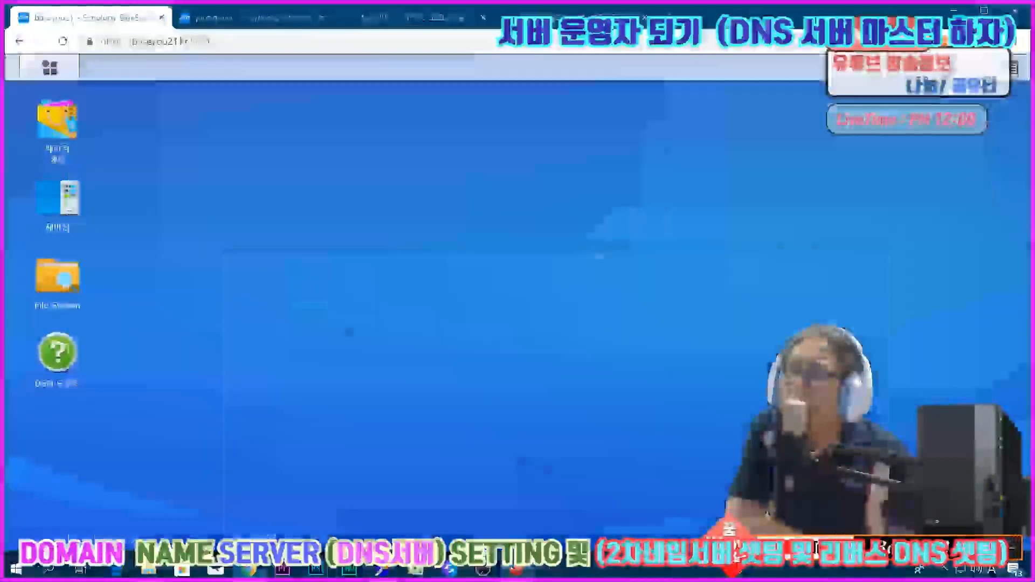
Step: Open the list of blocked IP addresses in the account section of the Control Panel's security settings
{"action": "double_click", "coordinate": [62, 198]}
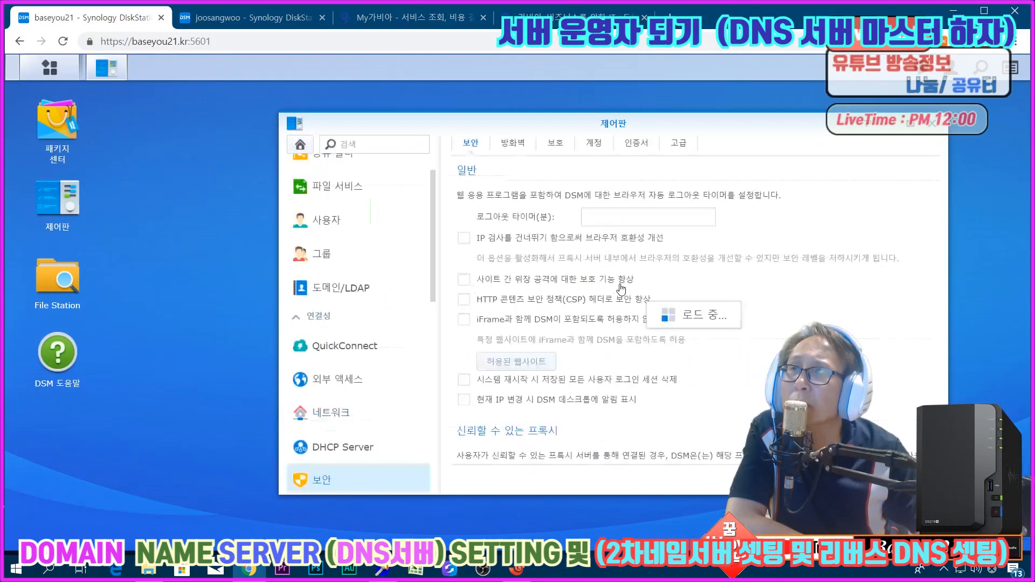
{"action": "left_click", "coordinate": [593, 144]}
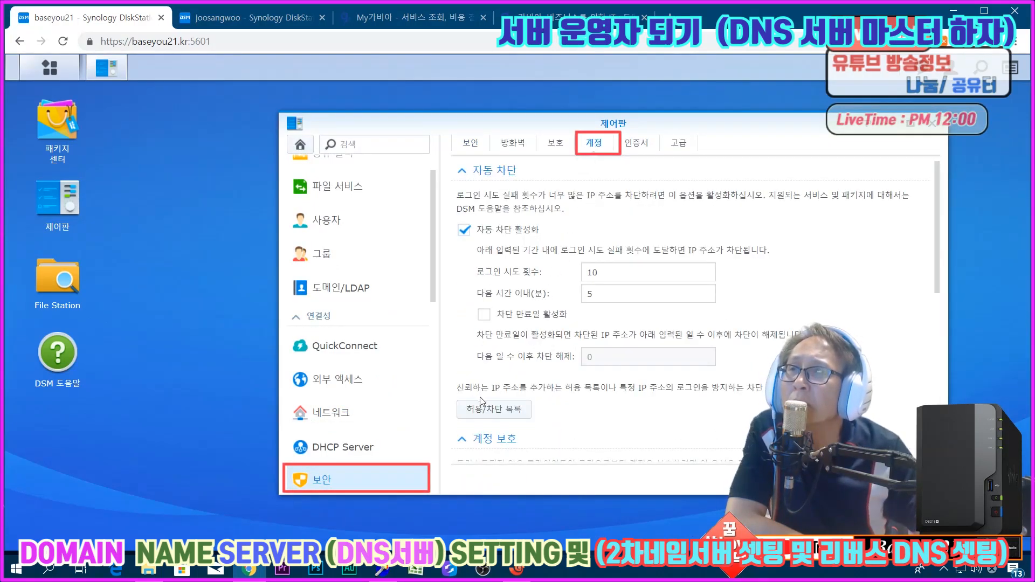
{"action": "left_click", "coordinate": [478, 411]}
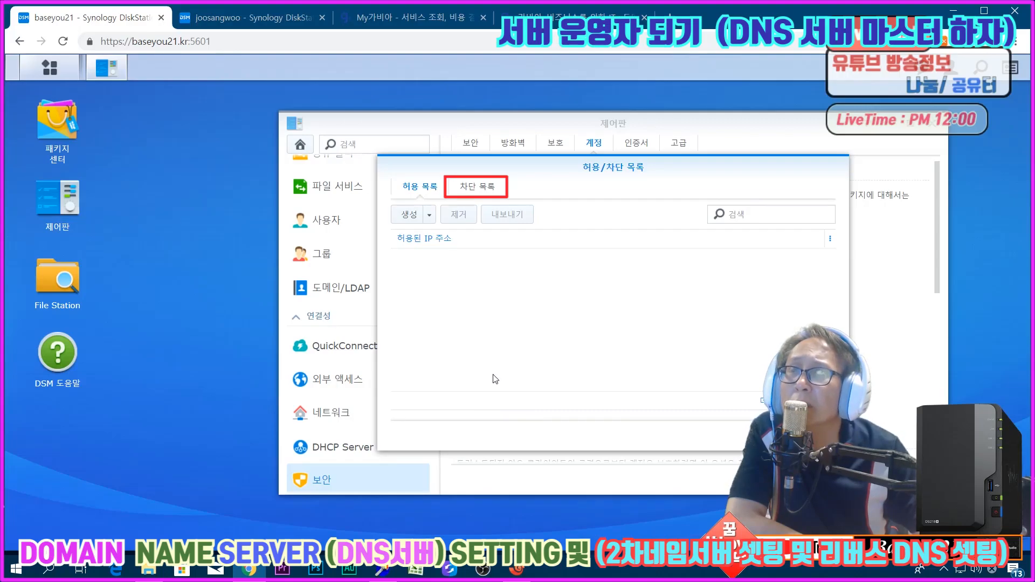
{"action": "left_click", "coordinate": [474, 189]}
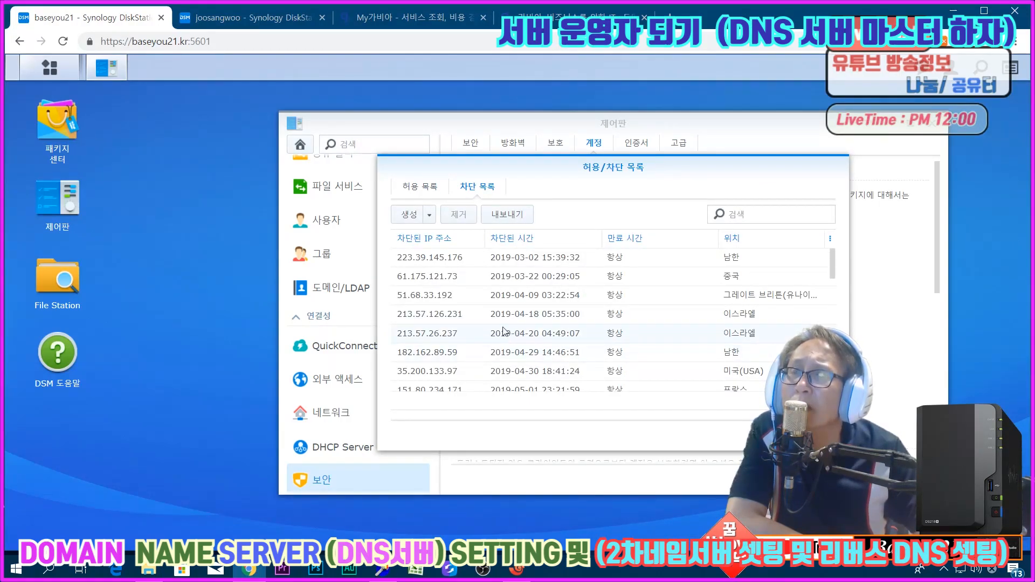
Step: Examine the blocked IP addresses with their block dates and locations, and close the allow/block list
{"action": "left_click_drag", "start_coordinate": [451, 167], "coordinate": [449, 142]}
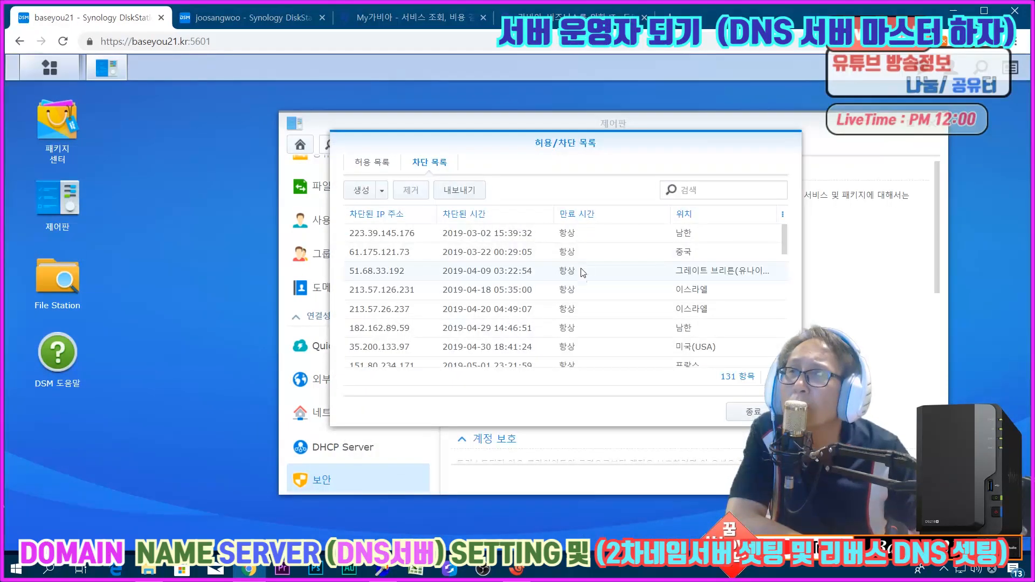
{"action": "scroll", "coordinate": [583, 282], "scroll_direction": "down", "scroll_amount": 6}
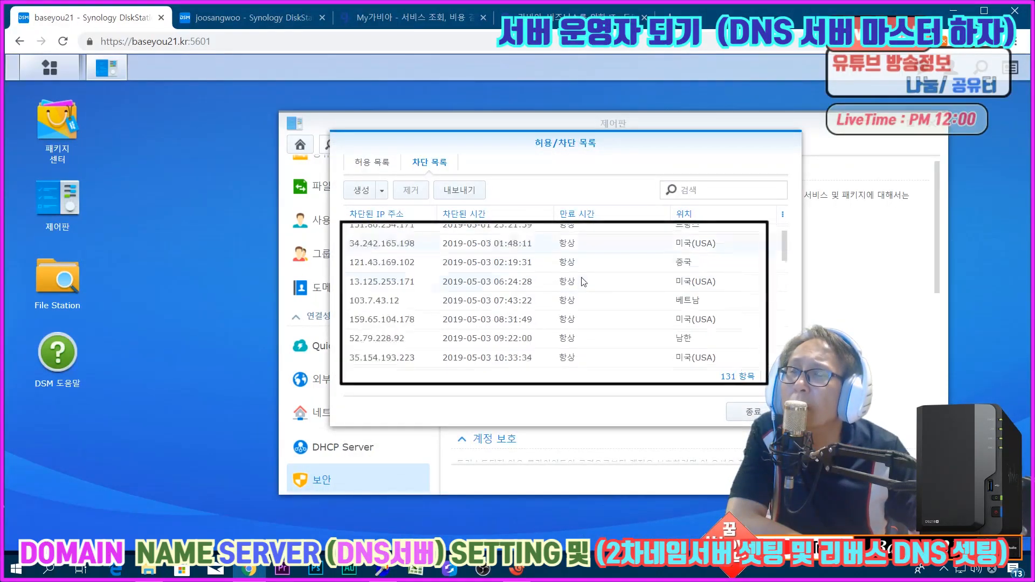
{"action": "scroll", "coordinate": [583, 281], "scroll_direction": "down", "scroll_amount": 4}
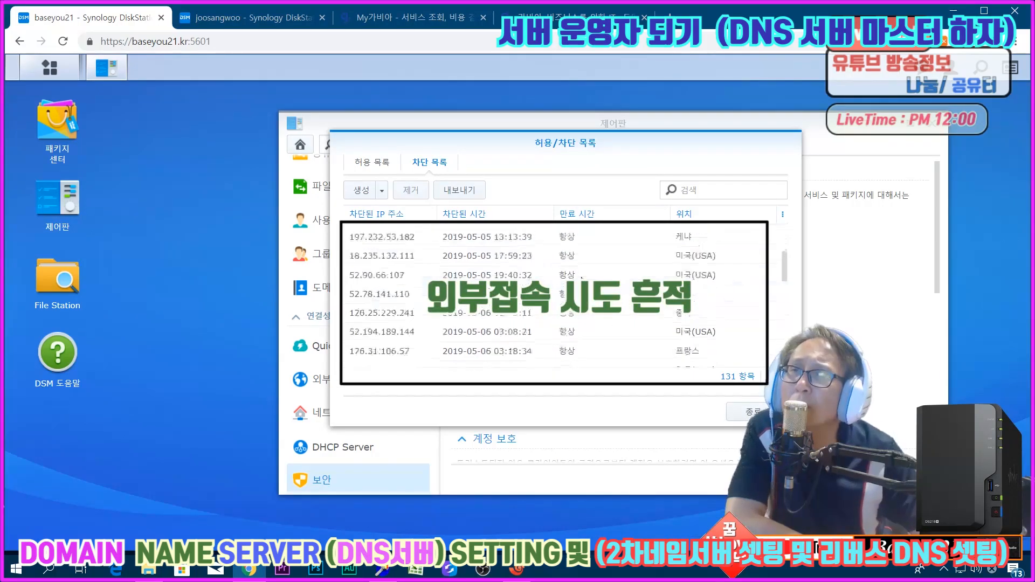
{"action": "scroll", "coordinate": [582, 279], "scroll_direction": "down", "scroll_amount": 3}
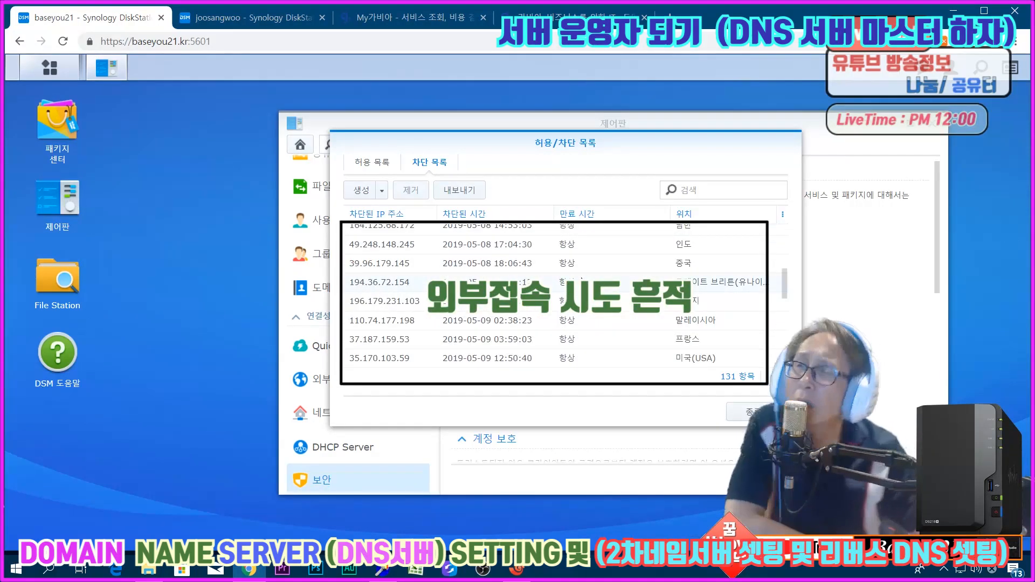
{"action": "scroll", "coordinate": [582, 282], "scroll_direction": "down", "scroll_amount": 6}
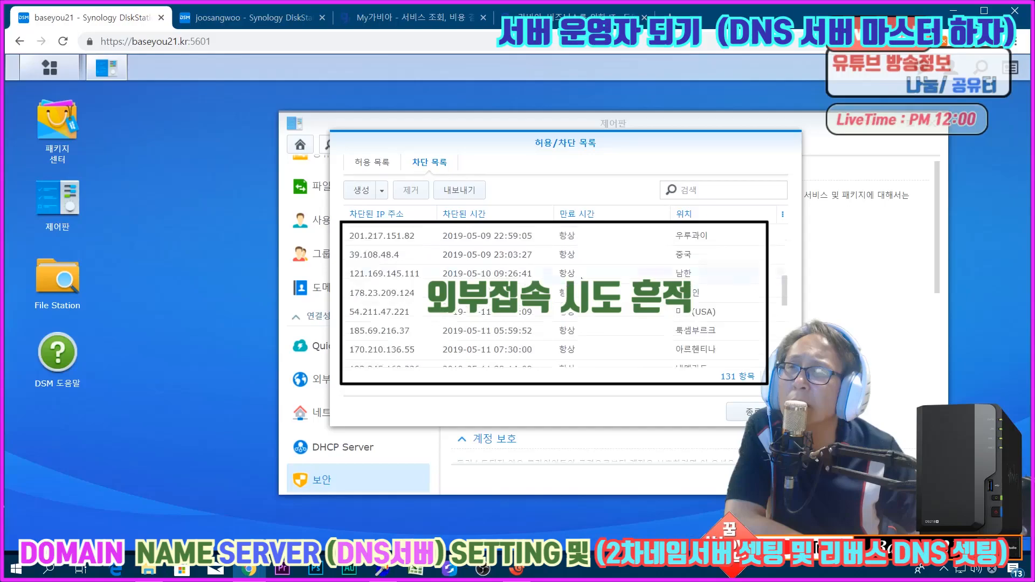
{"action": "scroll", "coordinate": [583, 281], "scroll_direction": "down", "scroll_amount": 8}
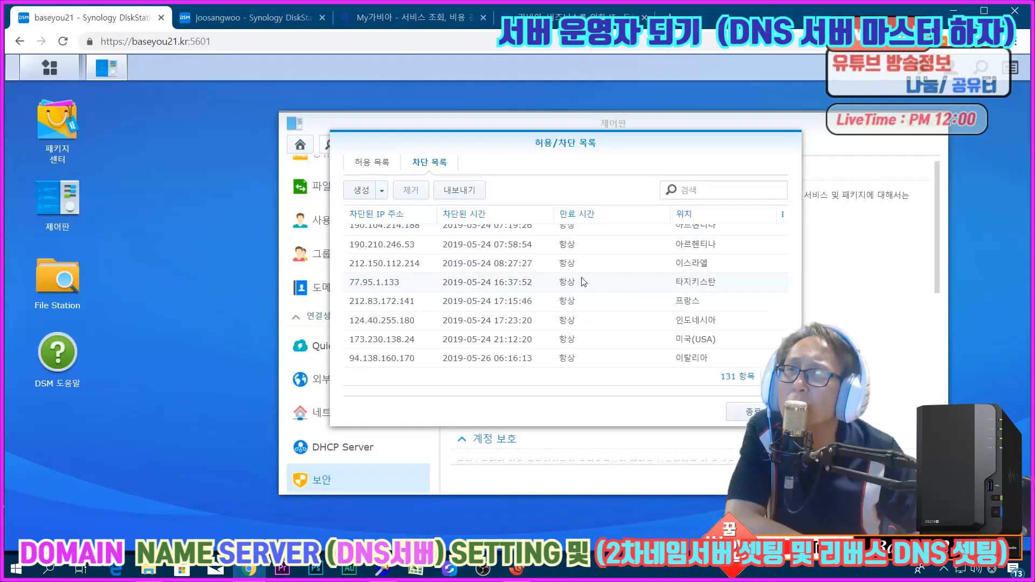
{"action": "left_click", "coordinate": [751, 413]}
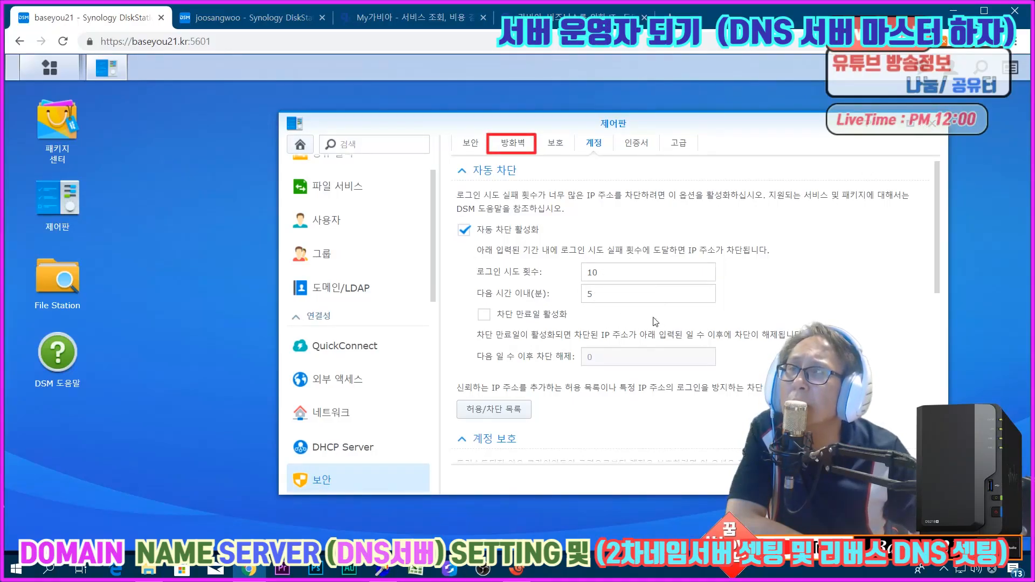
Step: Review the rules of the default firewall profile and close the profile editor
{"action": "left_click", "coordinate": [507, 149]}
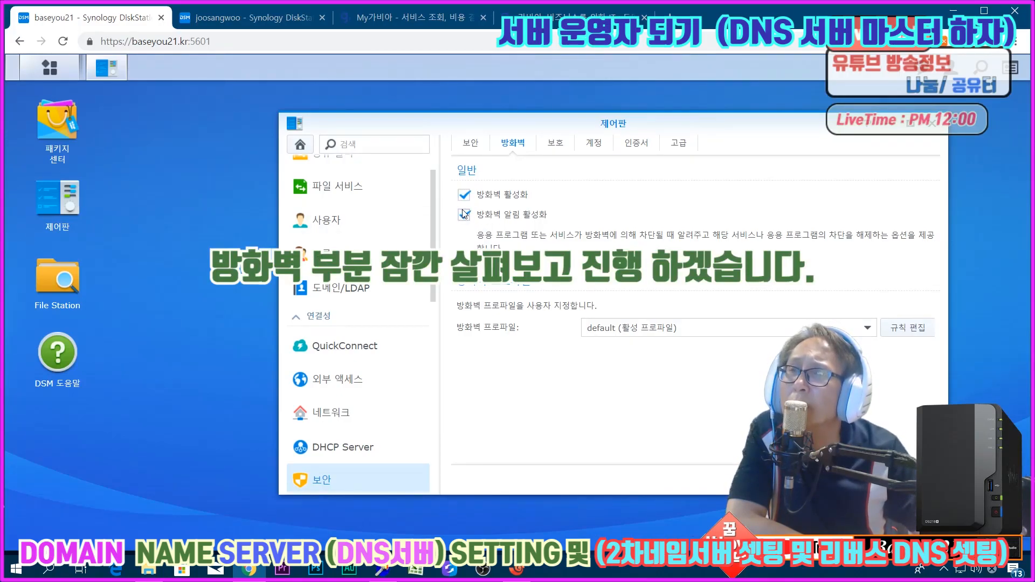
{"action": "left_click", "coordinate": [908, 327]}
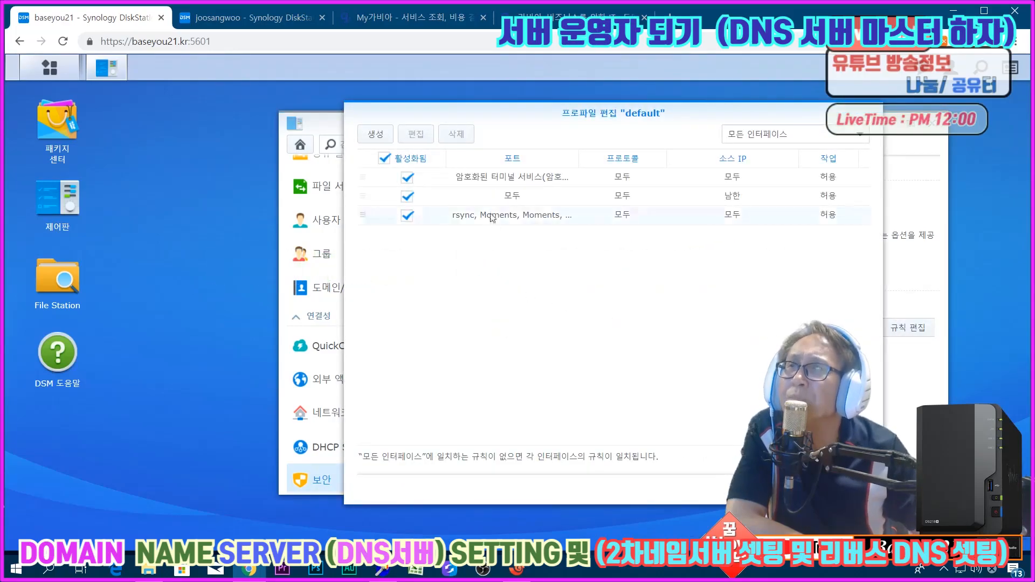
{"action": "left_click", "coordinate": [492, 201]}
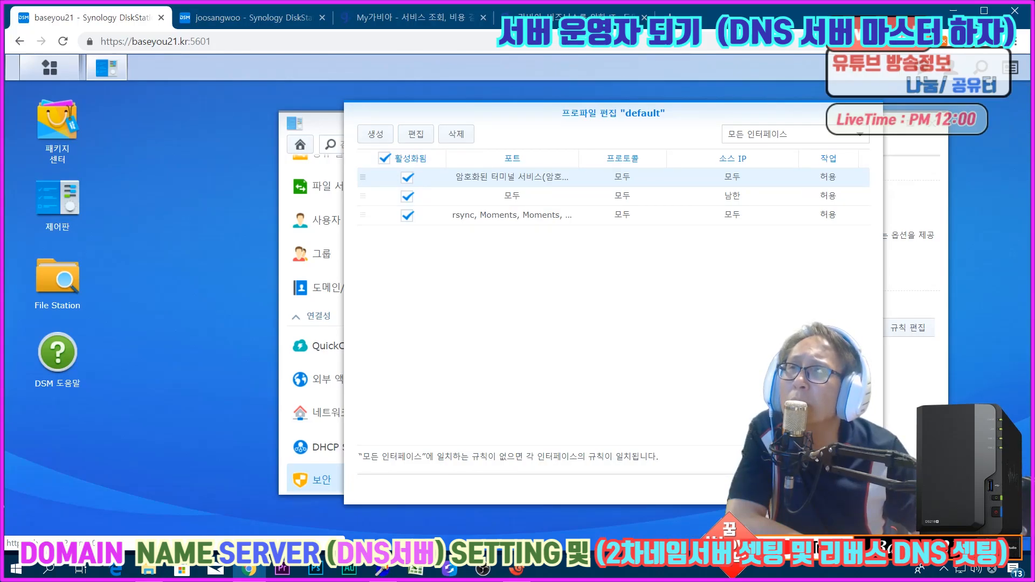
{"action": "left_click", "coordinate": [843, 490]}
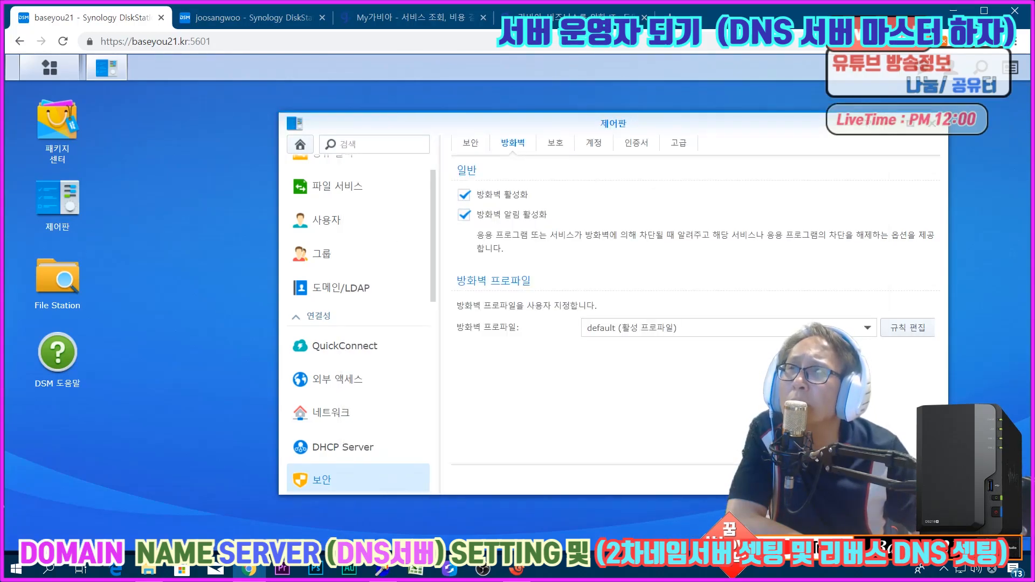
Step: Switch the SSH service off and back on in the Terminal & SNMP settings, and close the Control Panel
{"action": "scroll", "coordinate": [418, 408], "scroll_direction": "down", "scroll_amount": 15}
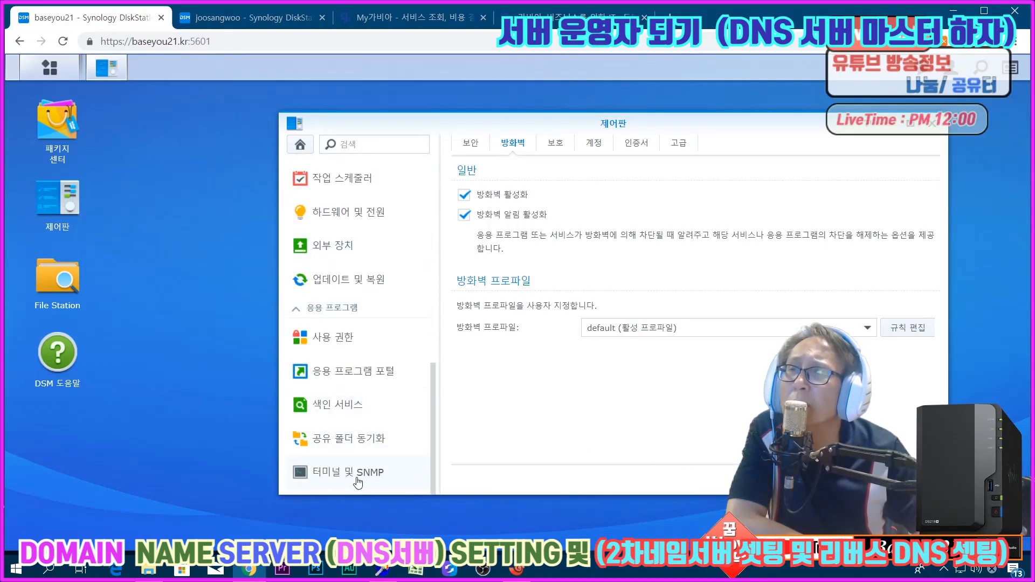
{"action": "left_click", "coordinate": [358, 474]}
{"action": "left_click", "coordinate": [466, 211]}
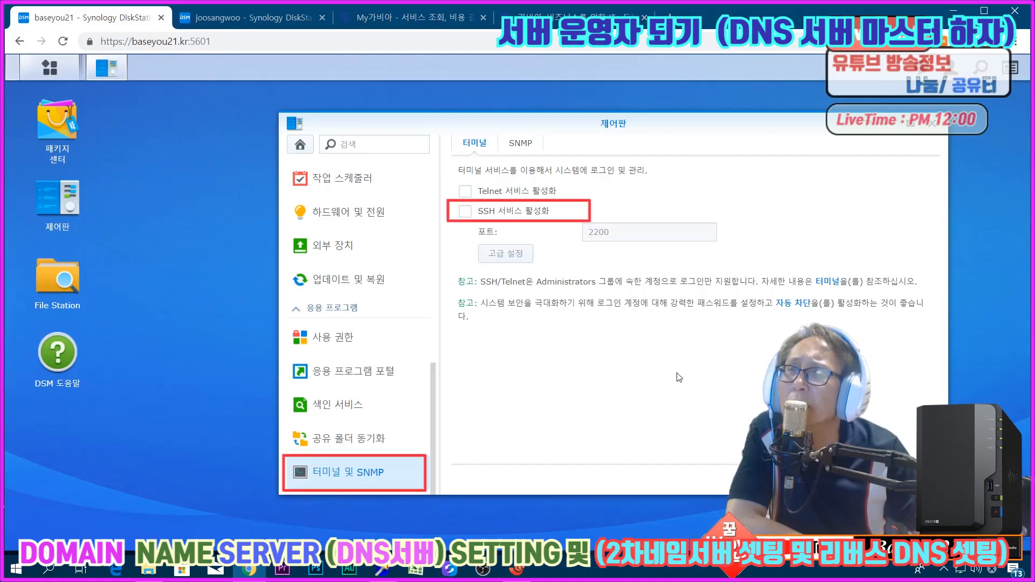
{"action": "left_click", "coordinate": [465, 210]}
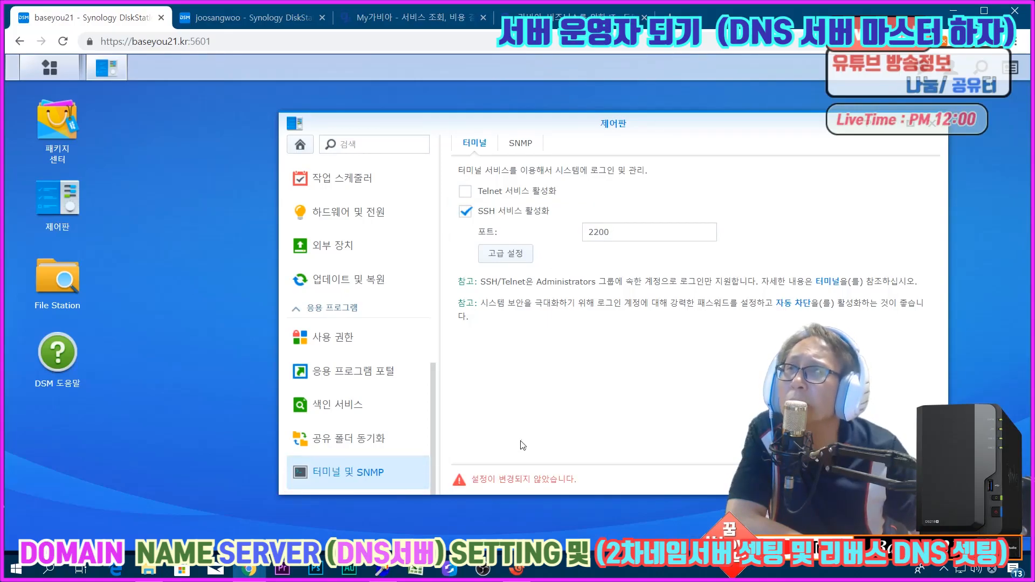
{"action": "left_click", "coordinate": [932, 124]}
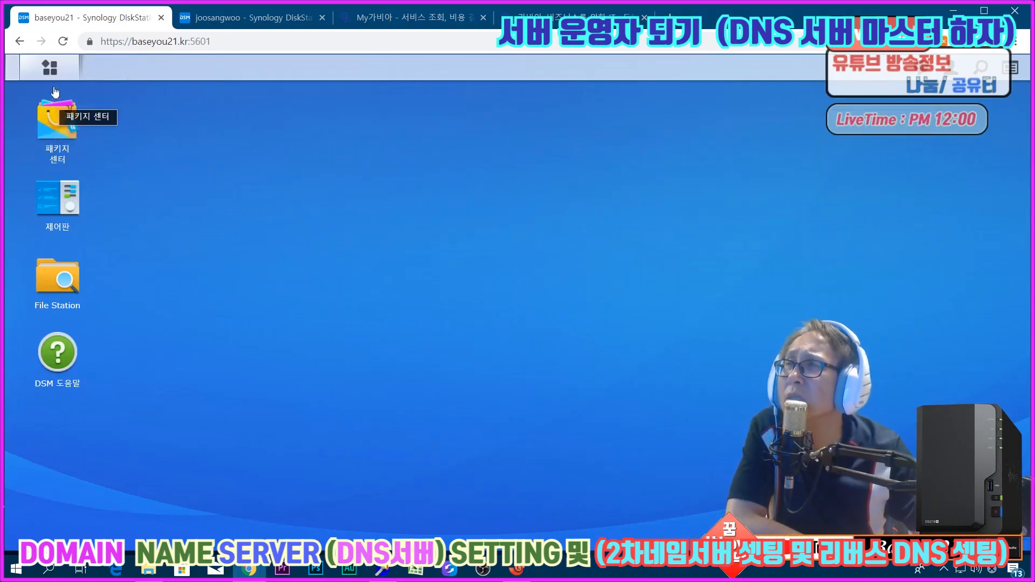
Step: Open Security Advisor and run a security scan of the NAS
{"action": "left_click", "coordinate": [50, 67]}
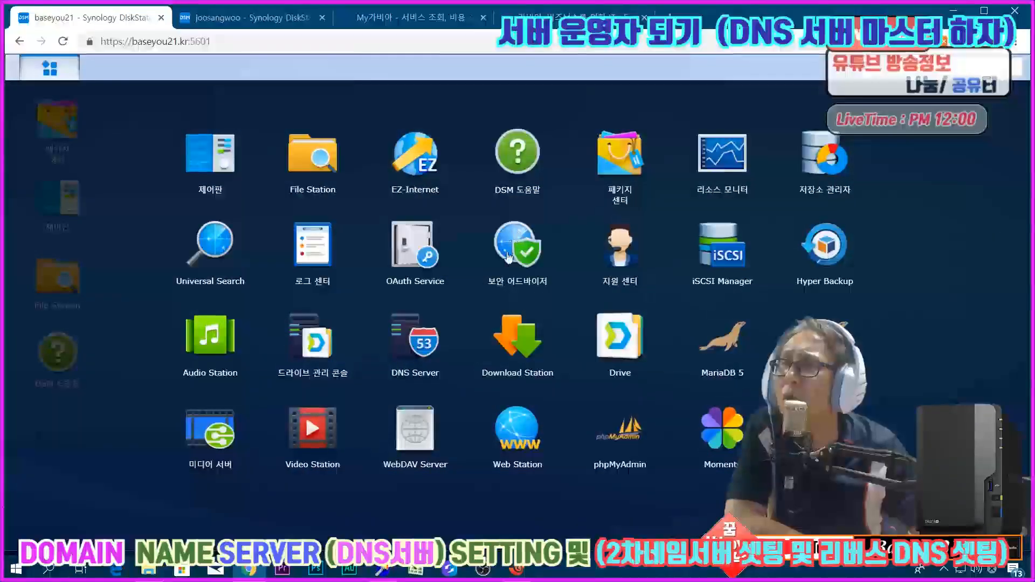
{"action": "left_click", "coordinate": [510, 252]}
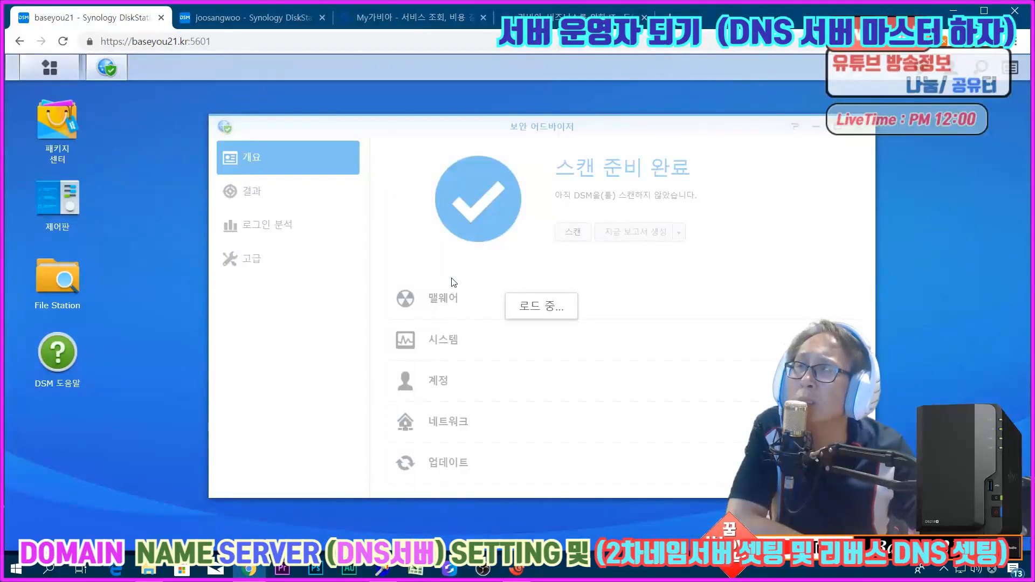
{"action": "left_click", "coordinate": [572, 233]}
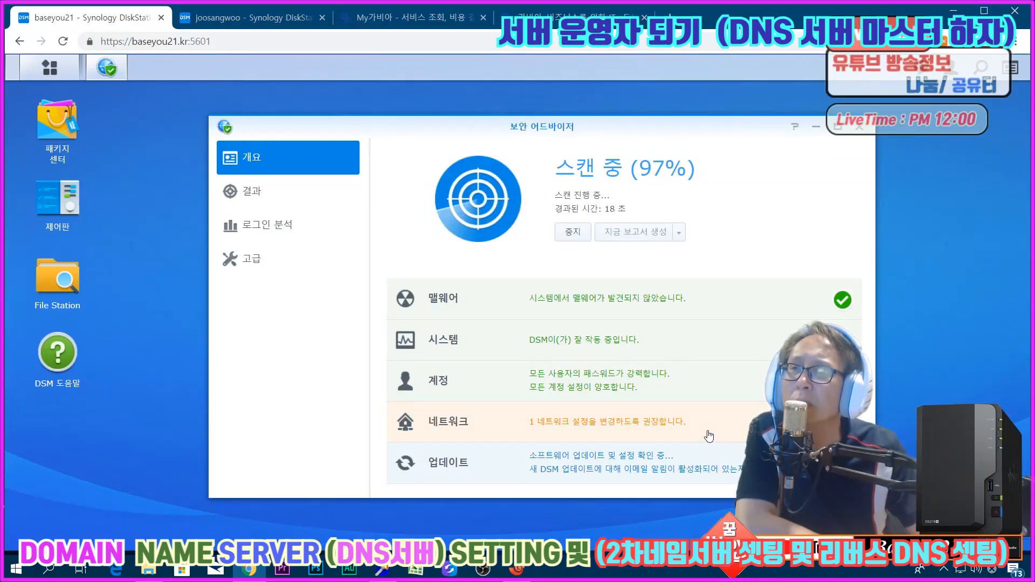
Step: Review the network scan results, read the details of the warning about LAN services accessible from the internet, and close Security Advisor
{"action": "left_click", "coordinate": [659, 425]}
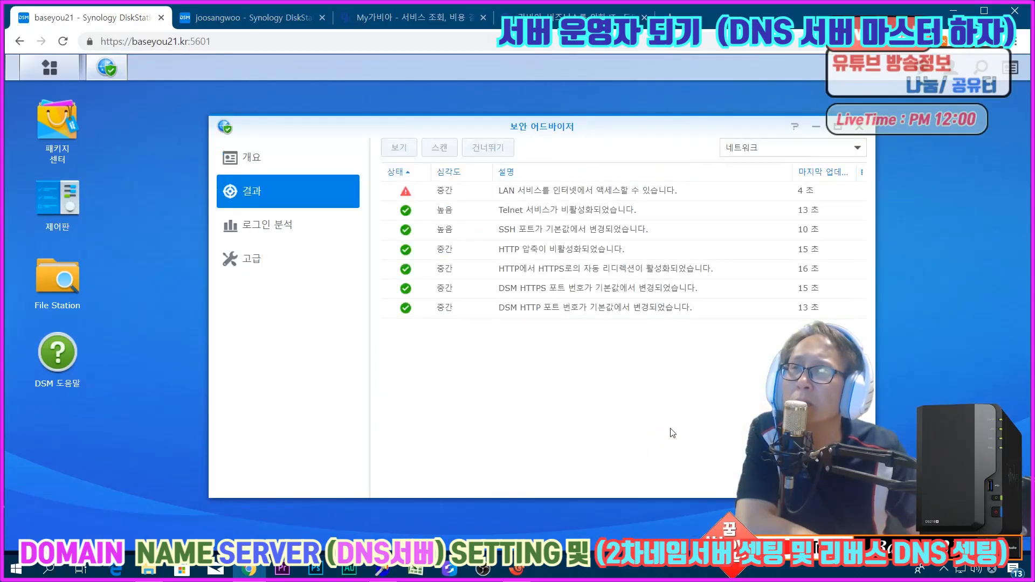
{"action": "double_click", "coordinate": [544, 194]}
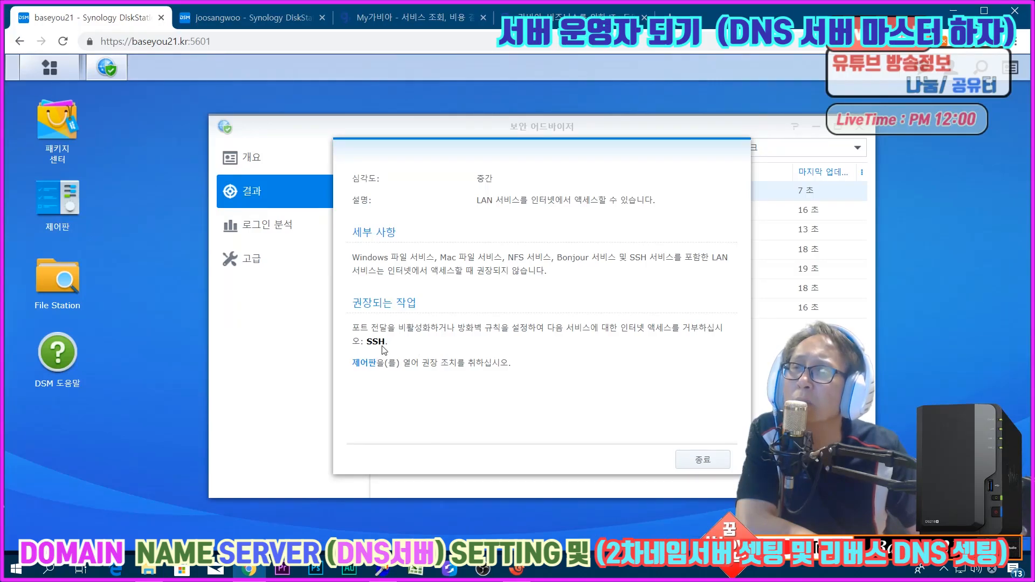
{"action": "left_click", "coordinate": [703, 461]}
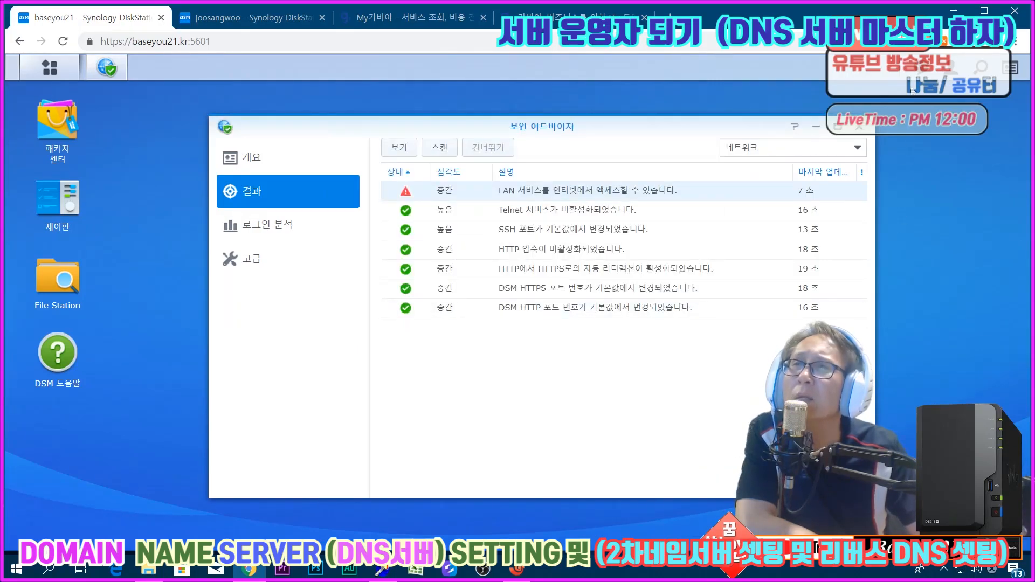
{"action": "left_click", "coordinate": [858, 127]}
{"action": "left_click", "coordinate": [49, 67]}
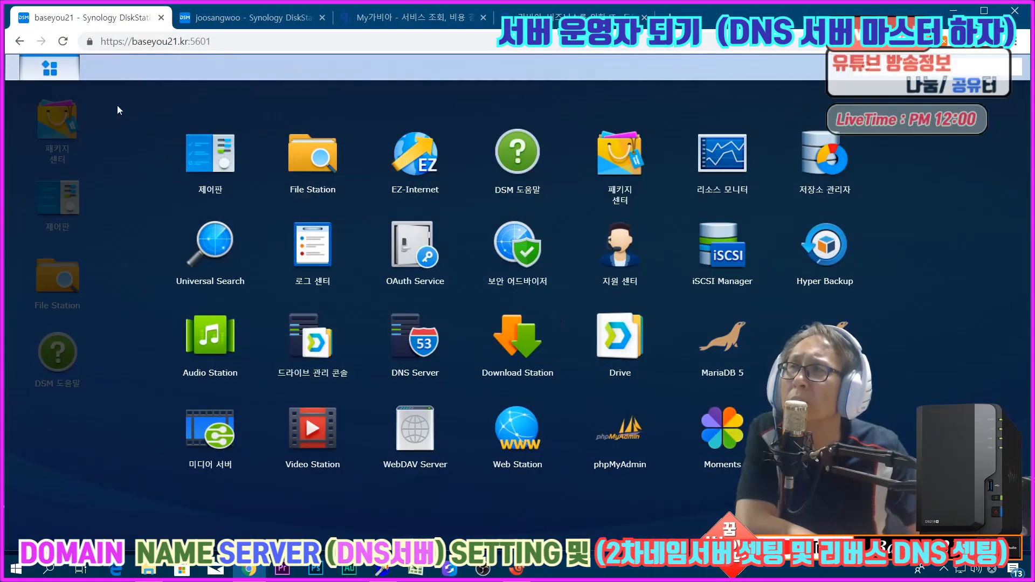
{"action": "left_click", "coordinate": [43, 69]}
{"action": "left_click", "coordinate": [44, 198]}
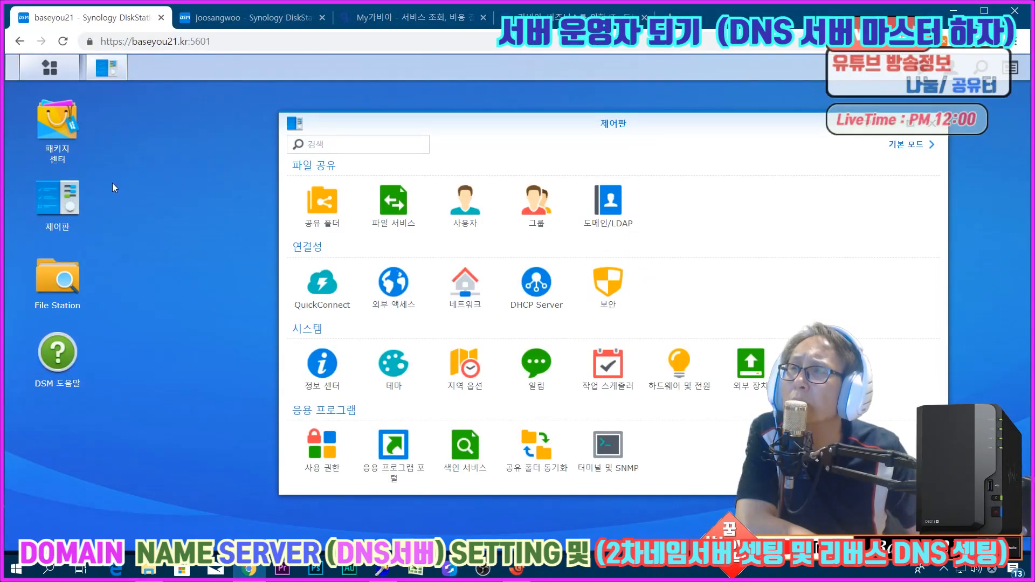
{"action": "left_click", "coordinate": [934, 125]}
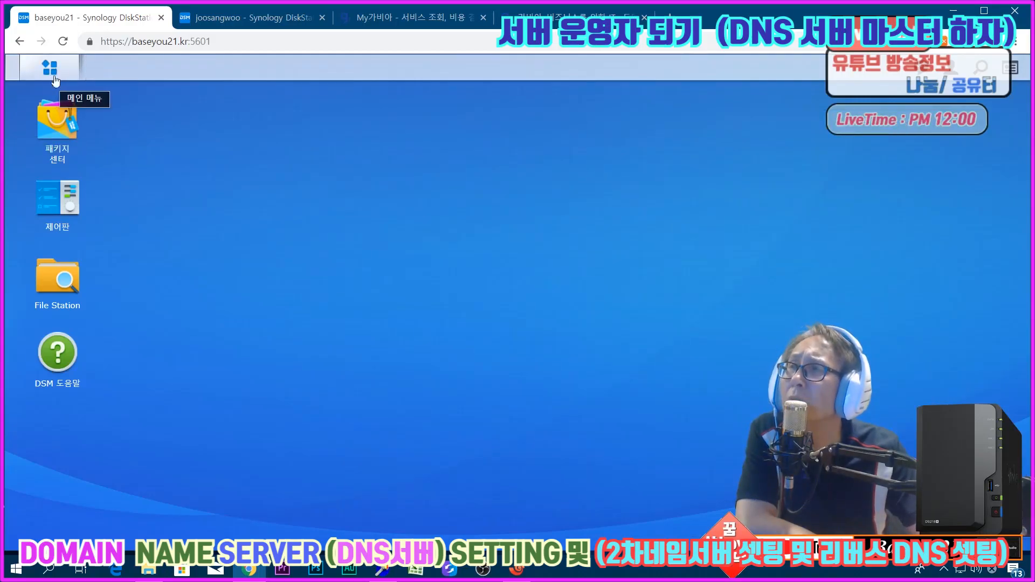
Step: Disable the SSH service in the Terminal & SNMP settings, apply the change, and close the Control Panel
{"action": "left_click", "coordinate": [58, 199]}
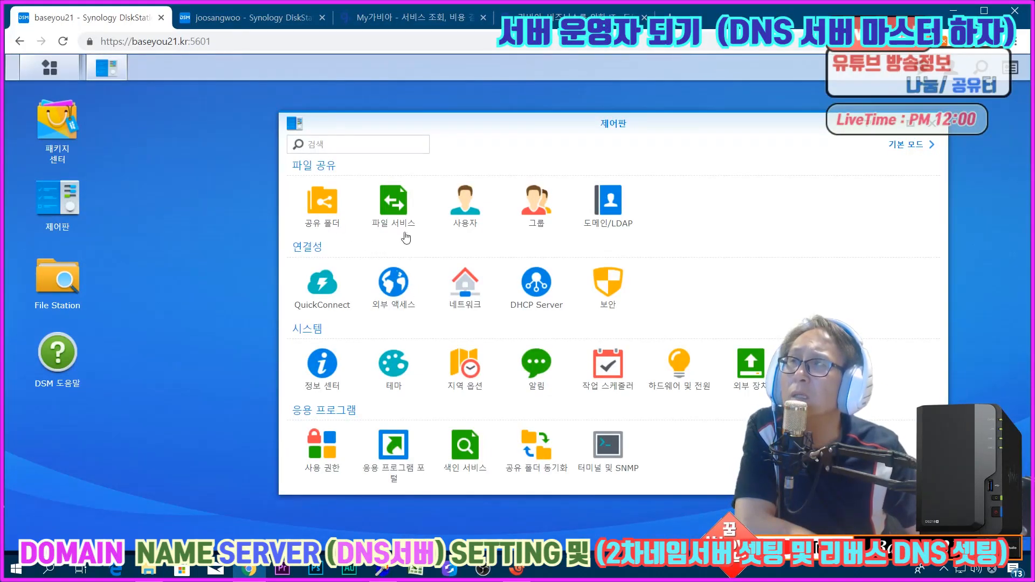
{"action": "left_click", "coordinate": [403, 224]}
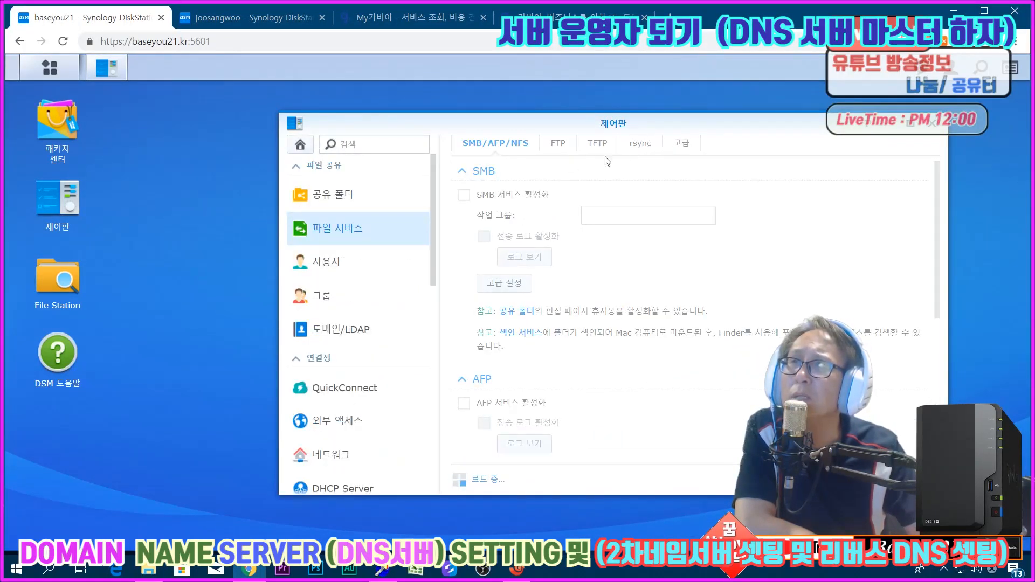
{"action": "scroll", "coordinate": [384, 334], "scroll_direction": "down", "scroll_amount": 5}
{"action": "scroll", "coordinate": [383, 334], "scroll_direction": "down", "scroll_amount": 5}
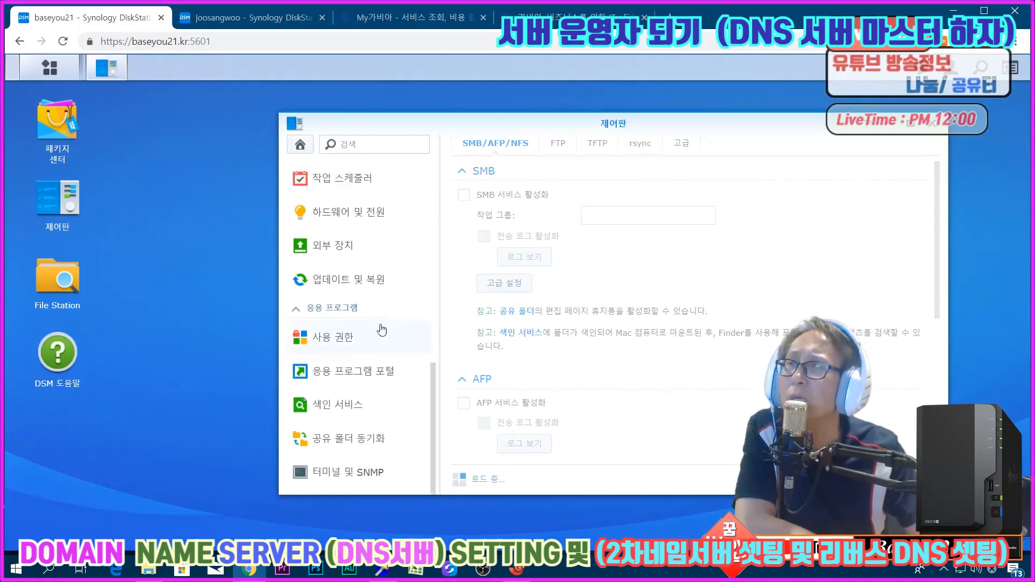
{"action": "left_click", "coordinate": [326, 479]}
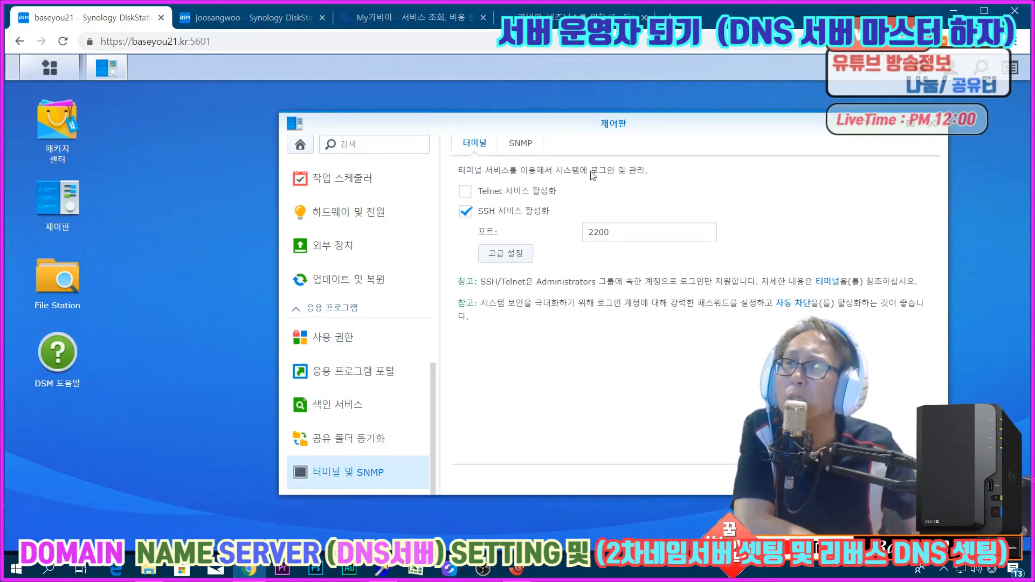
{"action": "left_click", "coordinate": [464, 212]}
{"action": "left_click", "coordinate": [856, 479]}
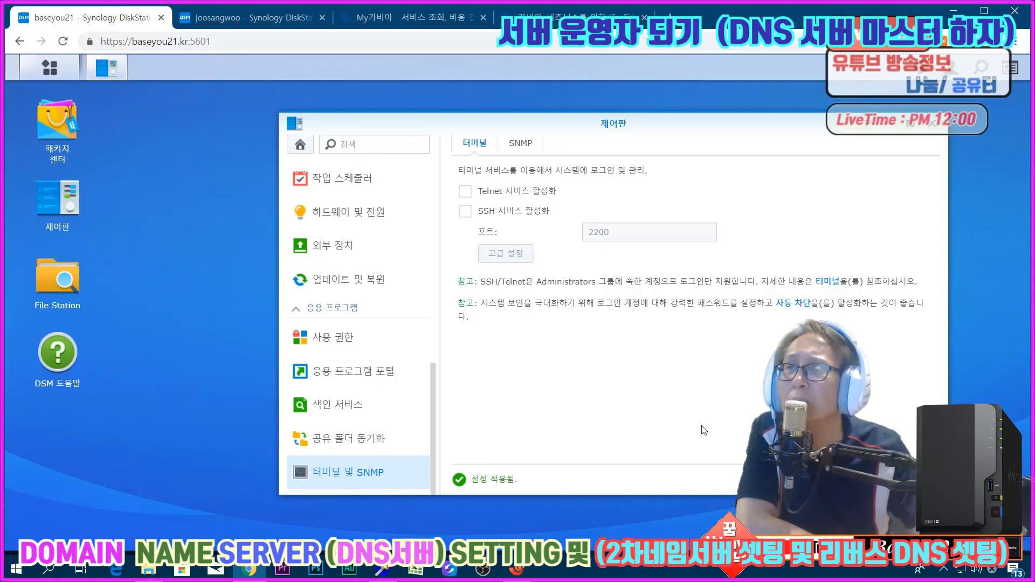
{"action": "left_click", "coordinate": [935, 126]}
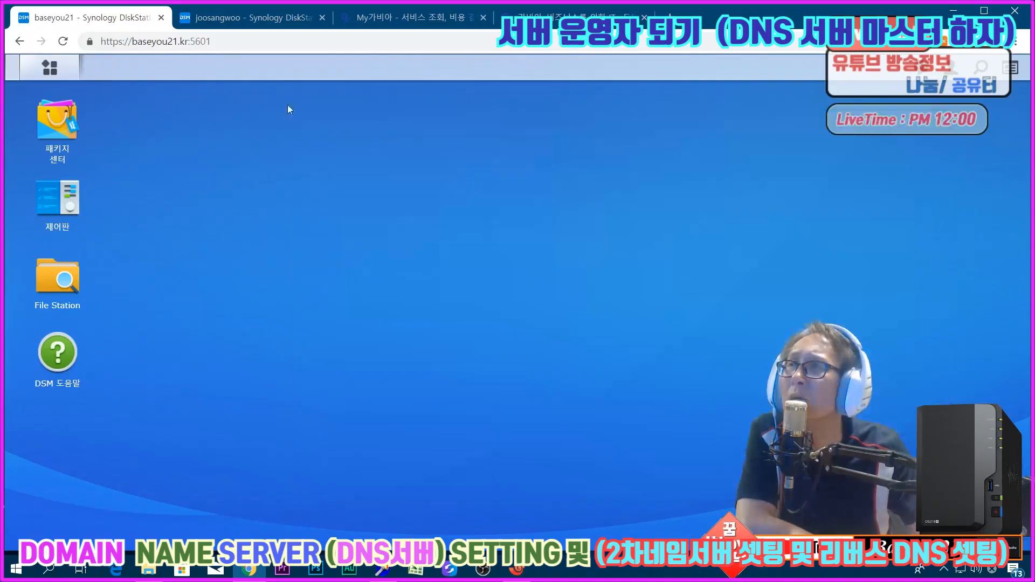
Step: Run another security scan of the NAS in Security Advisor and close it
{"action": "left_click", "coordinate": [50, 68]}
{"action": "left_click", "coordinate": [472, 326]}
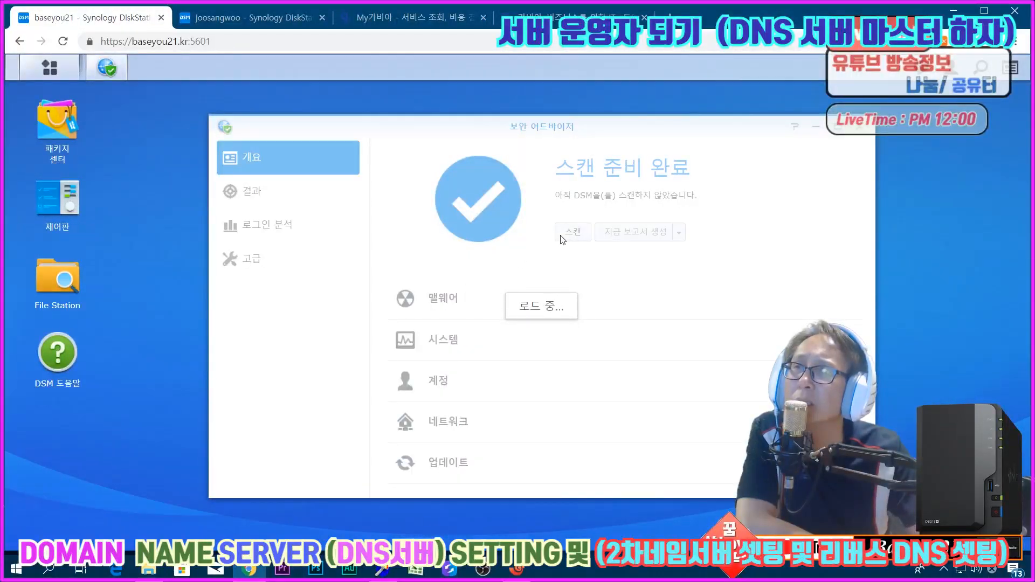
{"action": "left_click", "coordinate": [573, 233]}
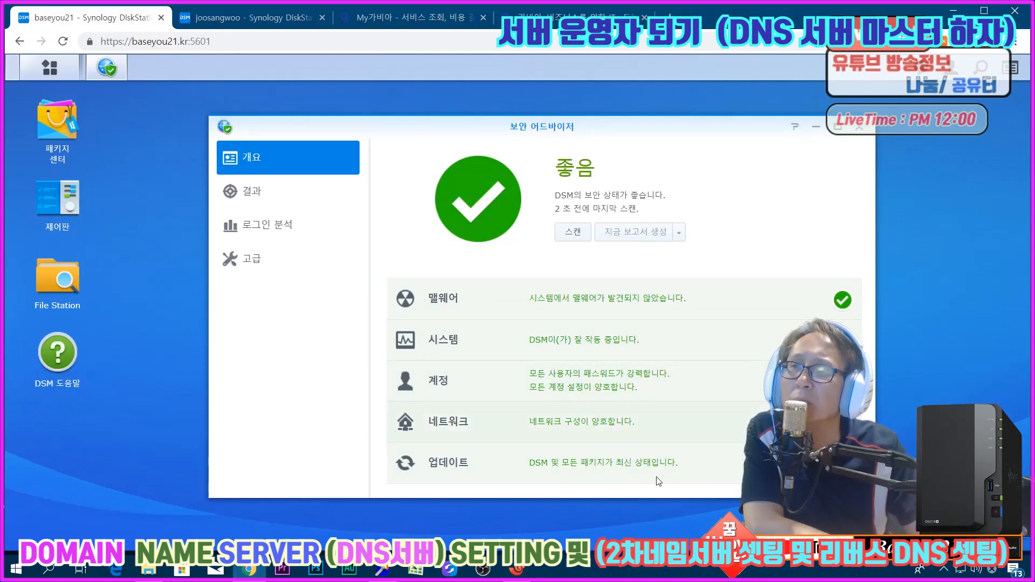
{"action": "left_click", "coordinate": [863, 129]}
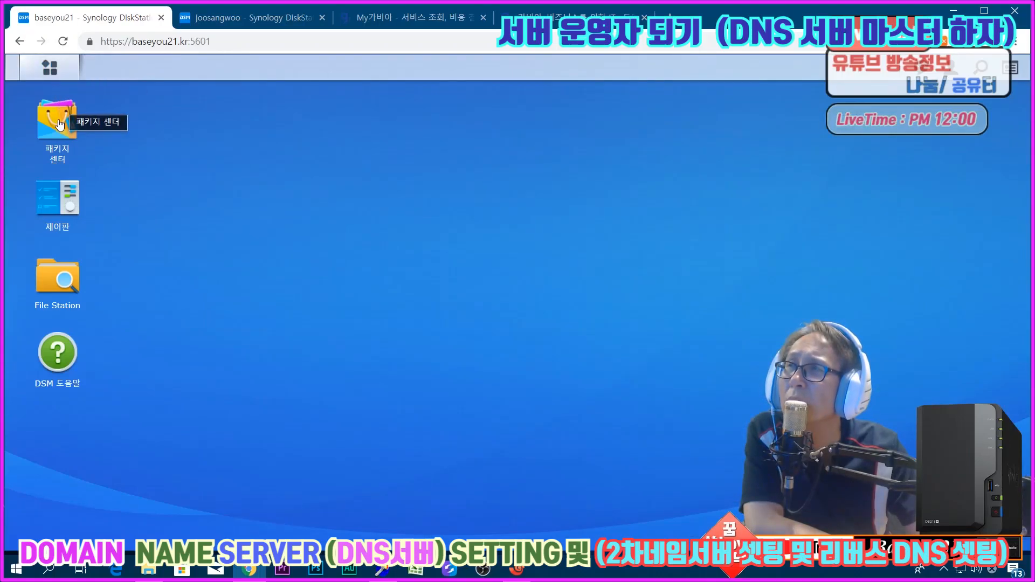
Step: Enable the SSH service again in the Terminal & SNMP settings, apply the change, and close the Control Panel
{"action": "left_click", "coordinate": [53, 205]}
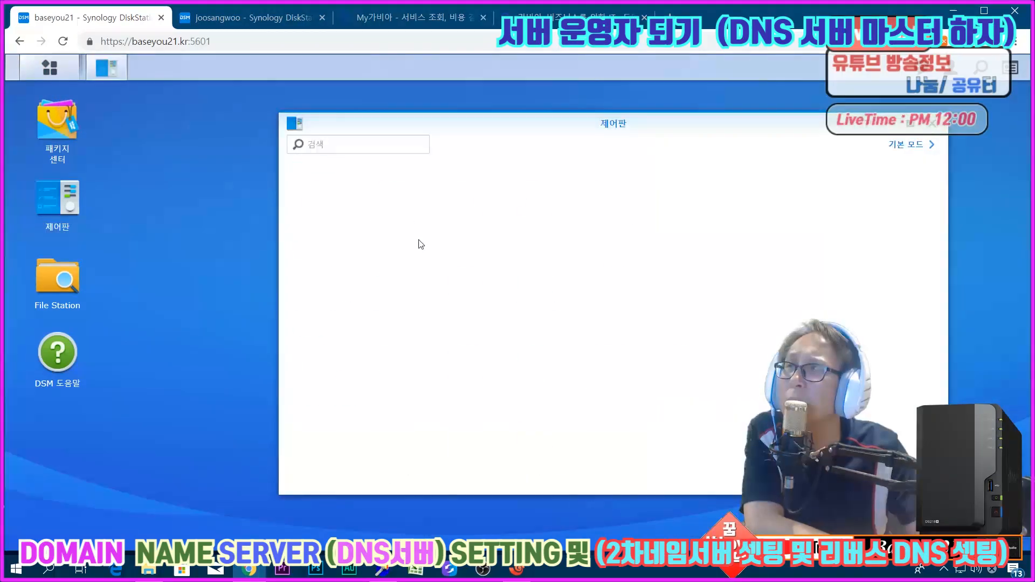
{"action": "left_click", "coordinate": [380, 212]}
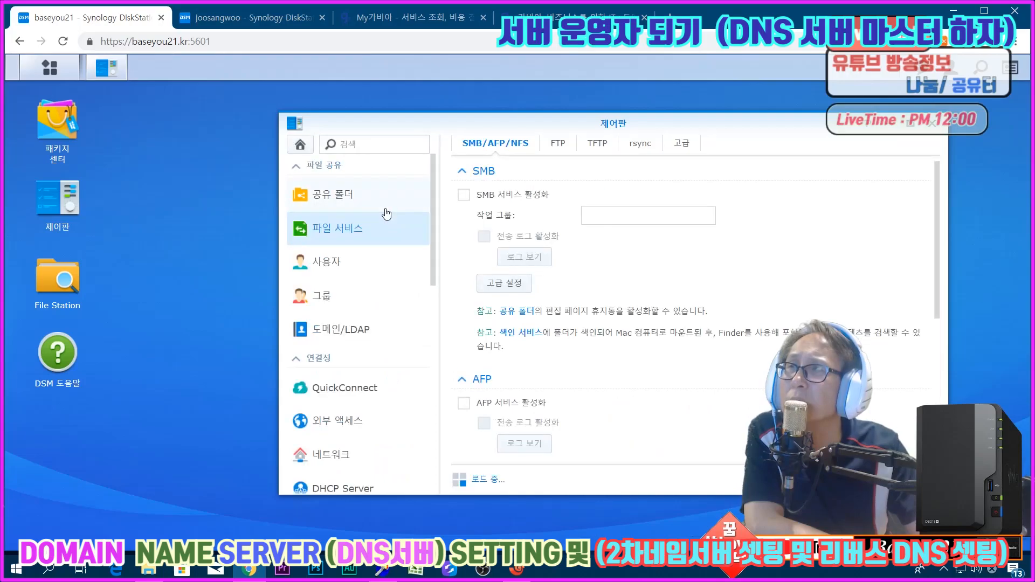
{"action": "scroll", "coordinate": [384, 248], "scroll_direction": "down", "scroll_amount": 8}
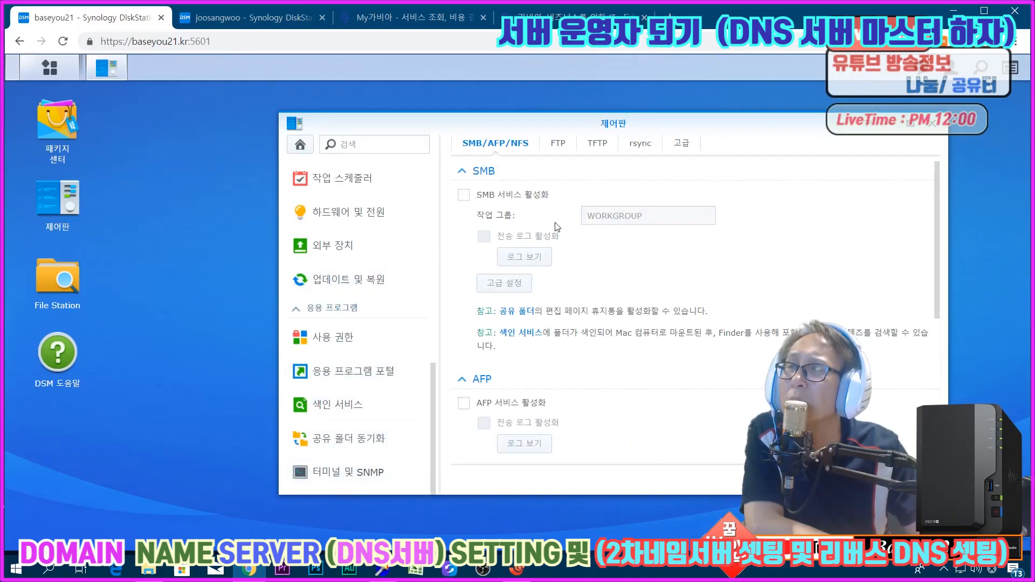
{"action": "left_click", "coordinate": [368, 472]}
{"action": "left_click", "coordinate": [510, 215]}
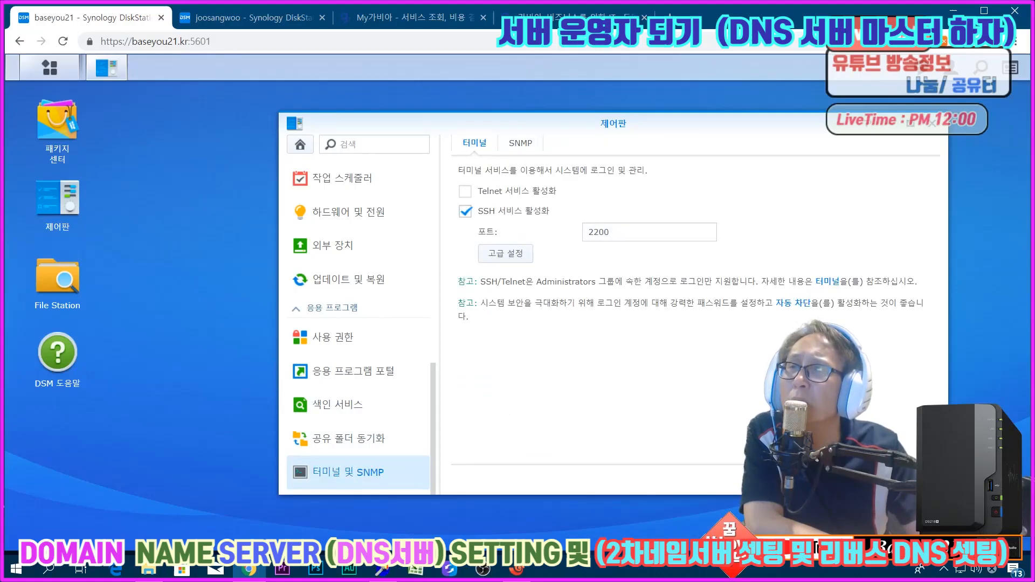
{"action": "left_click", "coordinate": [855, 480]}
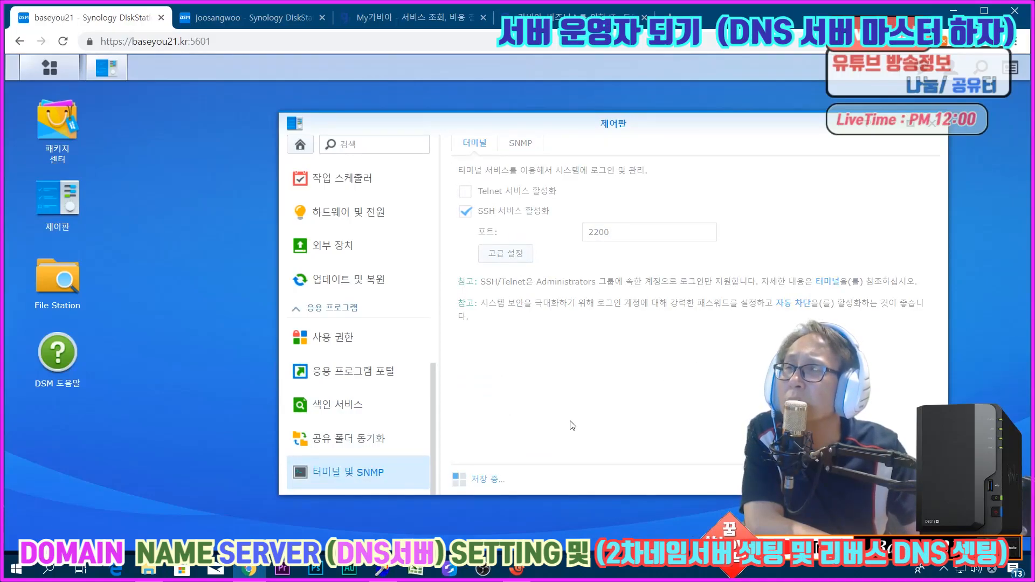
{"action": "left_click", "coordinate": [939, 127]}
Step: Switch to Xshell, close the disconnected nas session, and minimize the browser window
{"action": "left_click", "coordinate": [516, 569]}
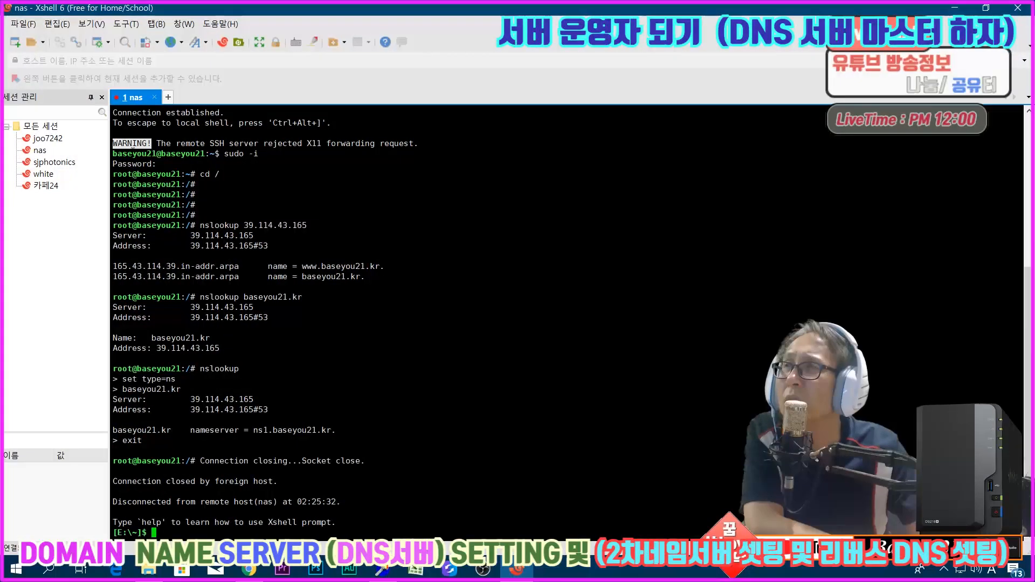
{"action": "left_click", "coordinate": [155, 99]}
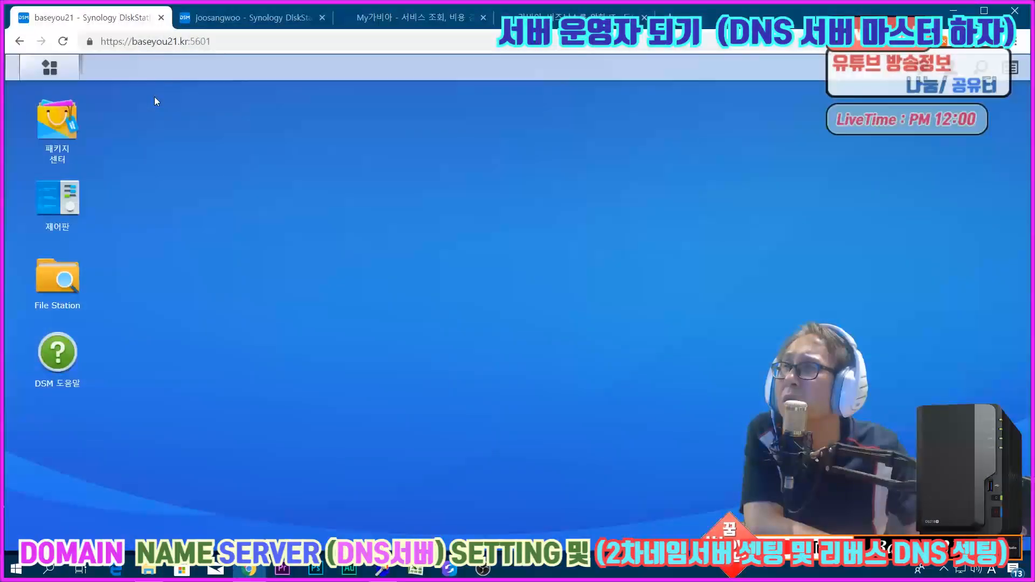
{"action": "left_click", "coordinate": [964, 8]}
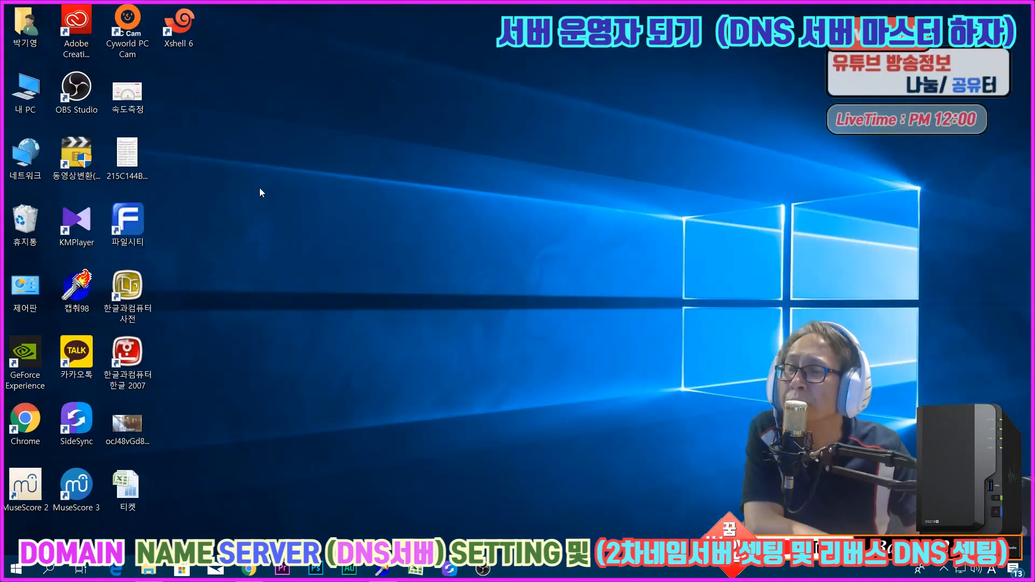
Step: Start Xshell and connect to the nas session, accepting the host key once and entering the account password
{"action": "double_click", "coordinate": [189, 32]}
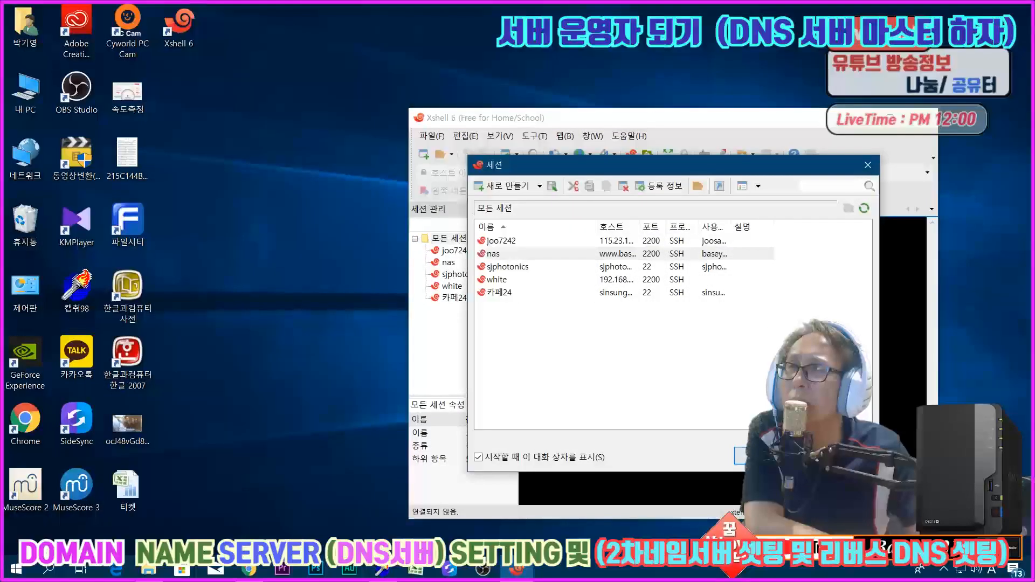
{"action": "double_click", "coordinate": [494, 254]}
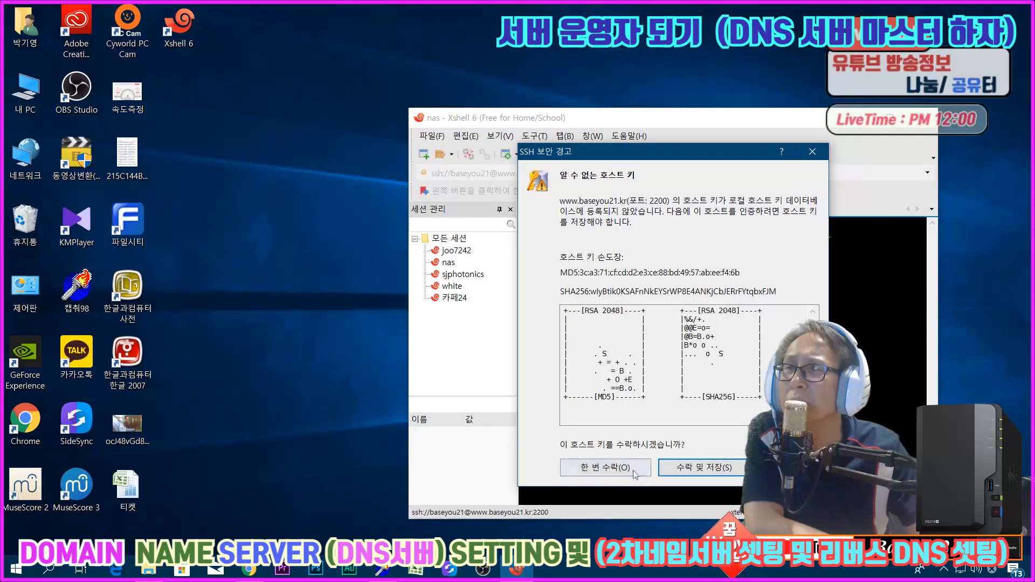
{"action": "left_click", "coordinate": [606, 466]}
{"action": "type", "text": "••••••"}
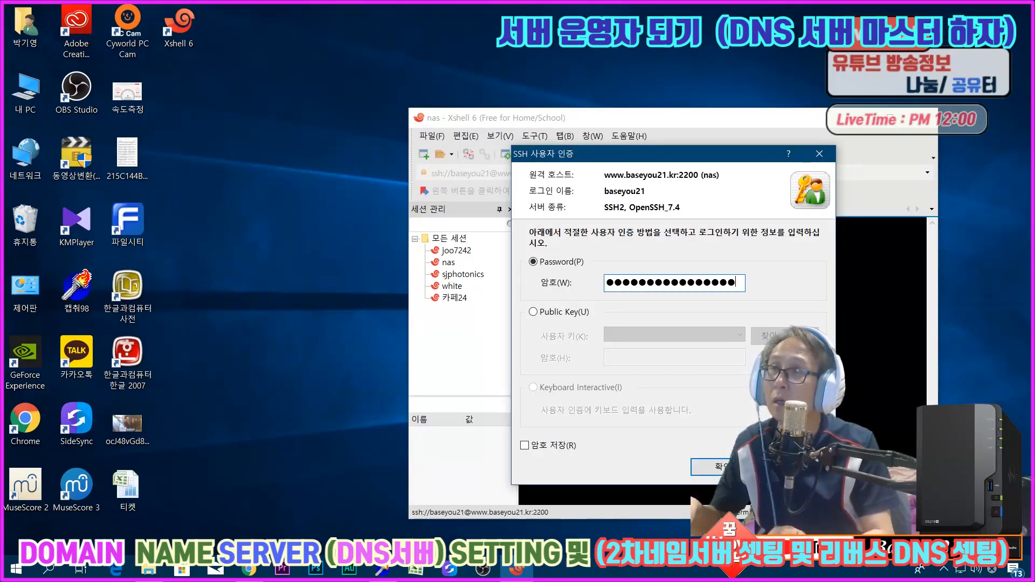
{"action": "key", "text": "Return"}
Step: Get a root shell with sudo -i, entering the account password, and maximize the terminal window
{"action": "type", "text": "sudo -i"}
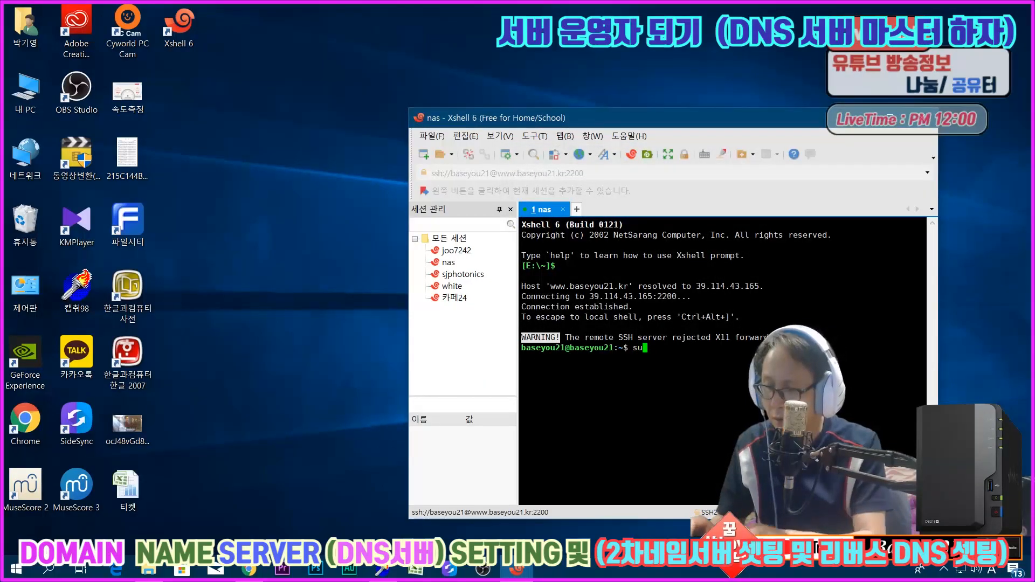
{"action": "key", "text": "Return"}
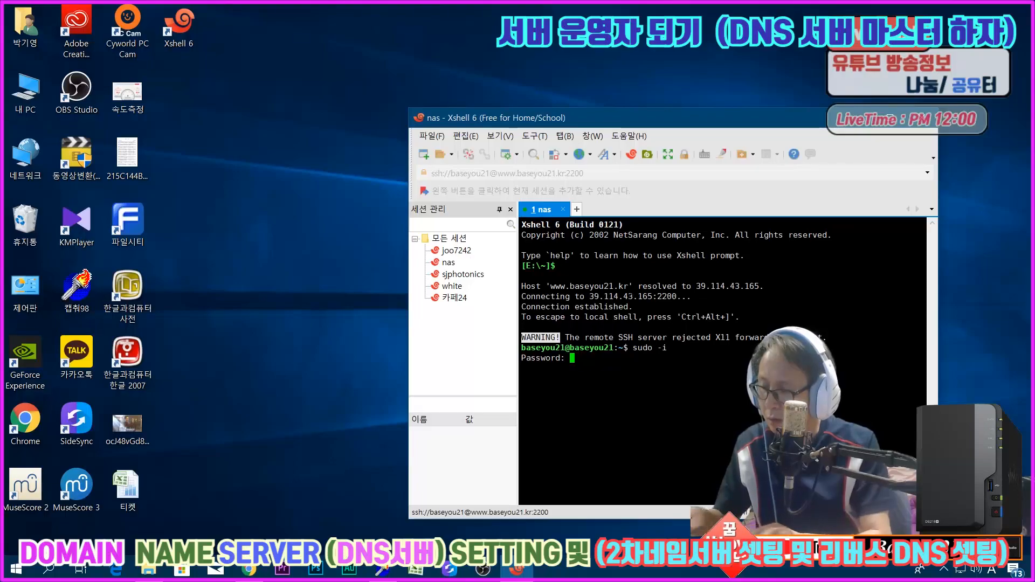
{"action": "key", "text": "Return"}
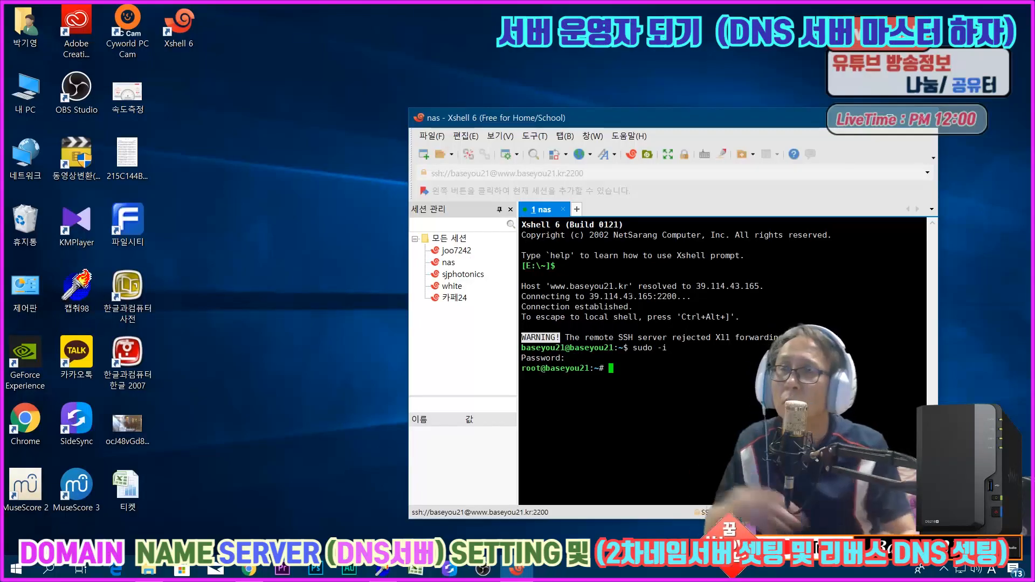
{"action": "left_click", "coordinate": [891, 117]}
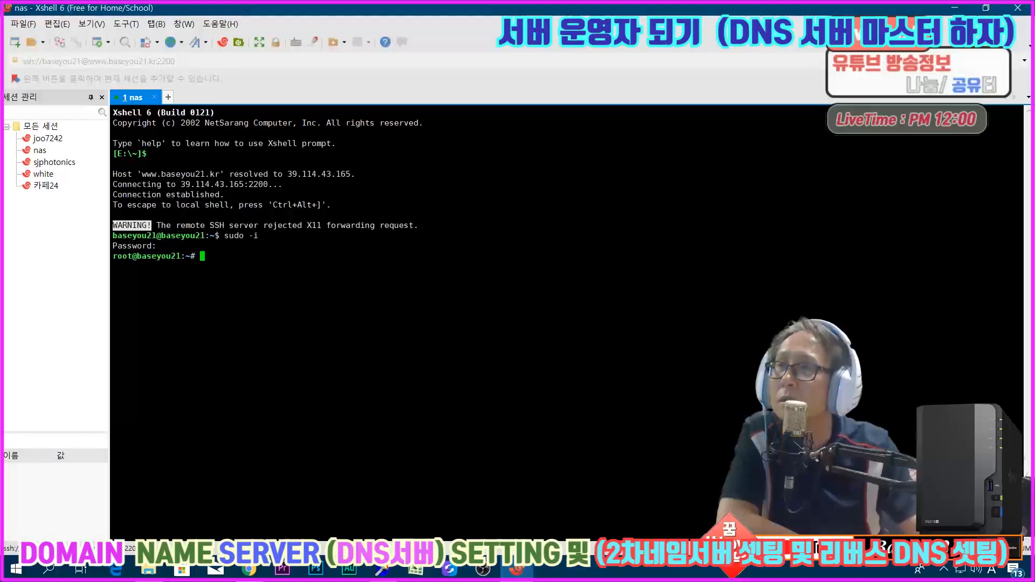
Step: Switch back to the browser, maximize it, open DNS Server, and examine its log for zone errors
{"action": "left_click", "coordinate": [248, 570]}
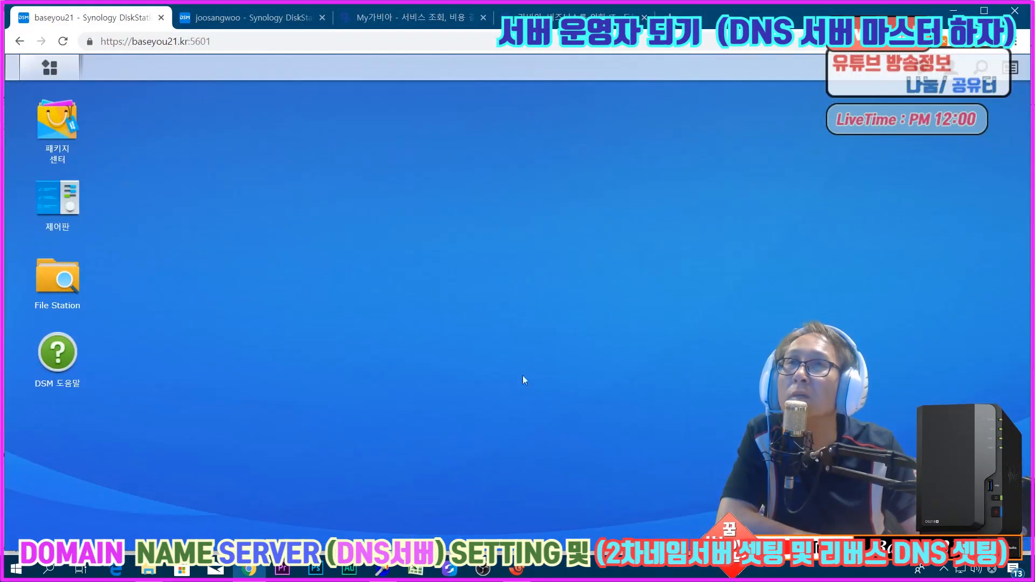
{"action": "left_click", "coordinate": [984, 10]}
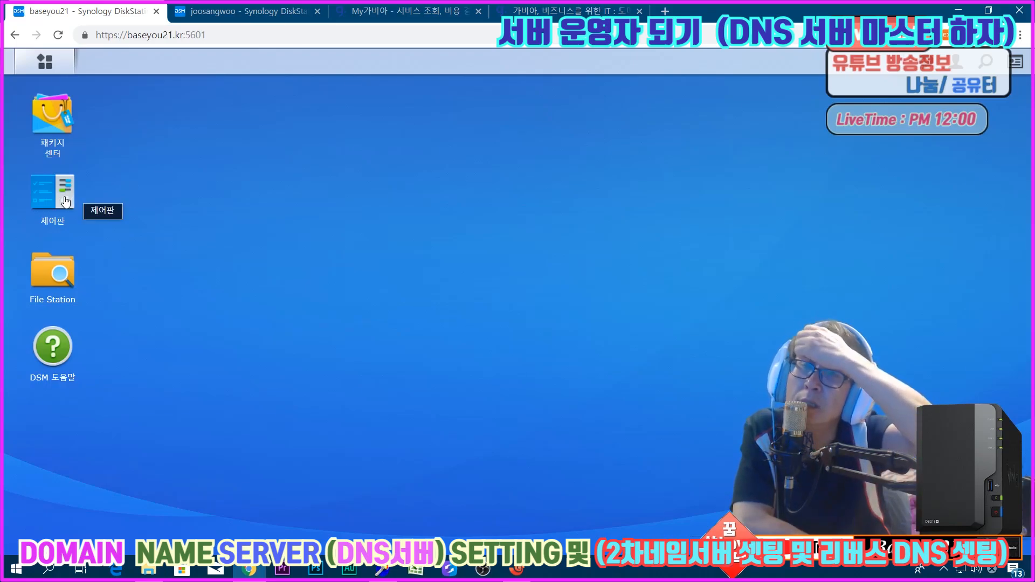
{"action": "left_click", "coordinate": [45, 62]}
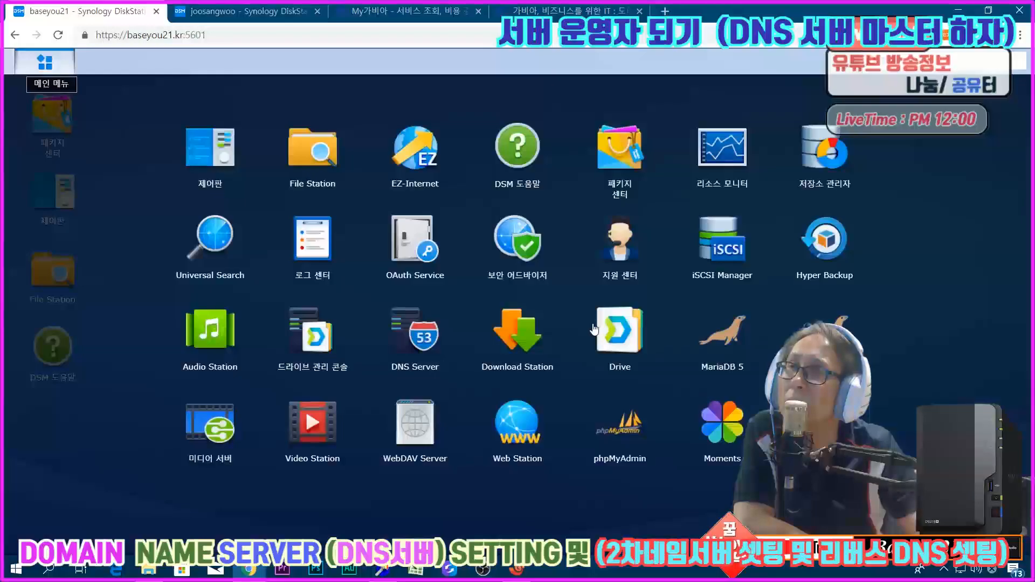
{"action": "left_click", "coordinate": [417, 350]}
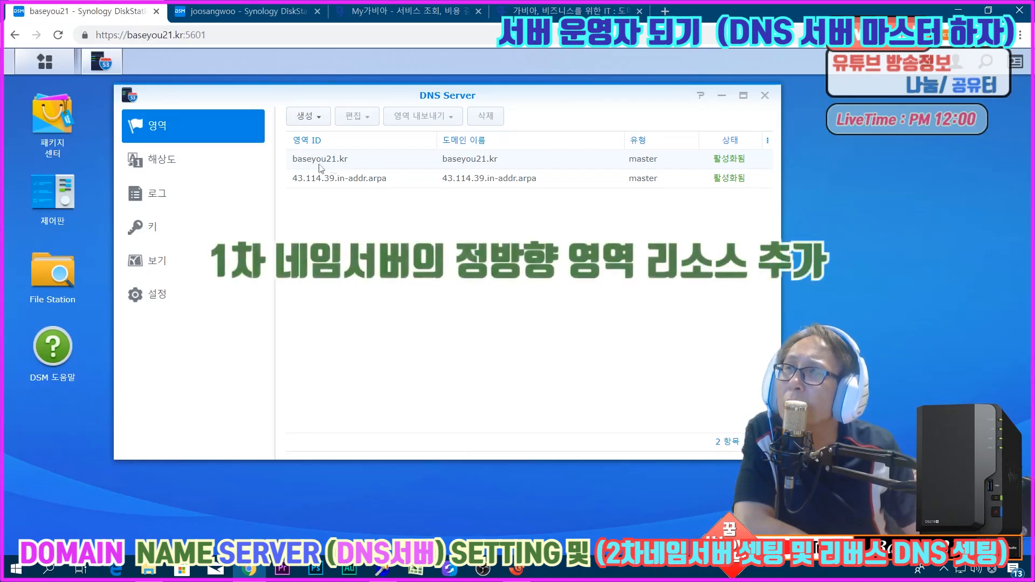
{"action": "left_click", "coordinate": [203, 194]}
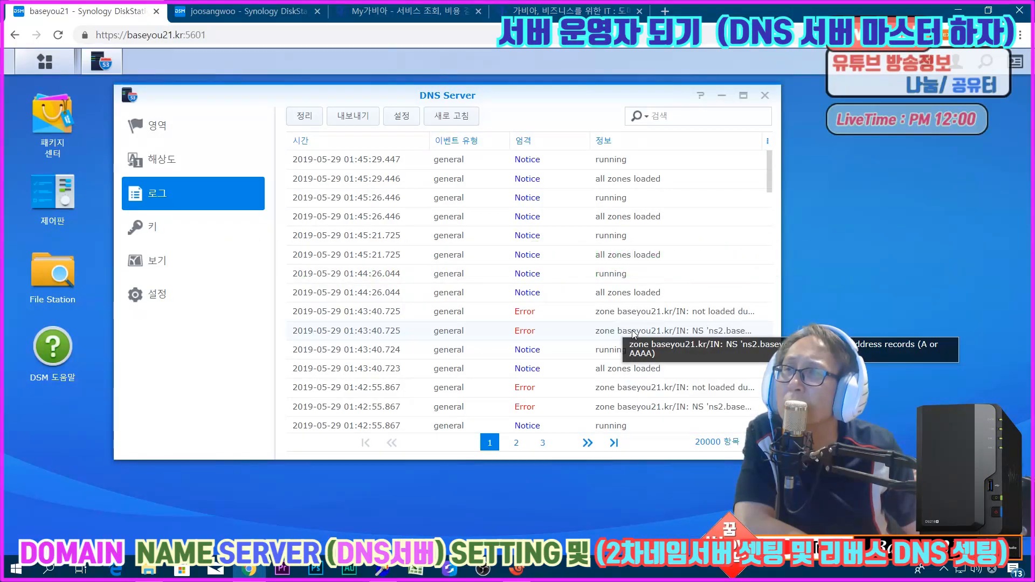
Step: Check the DNS Server zone list, close DNS Server, and show the installed packages in Package Center
{"action": "left_click", "coordinate": [143, 129]}
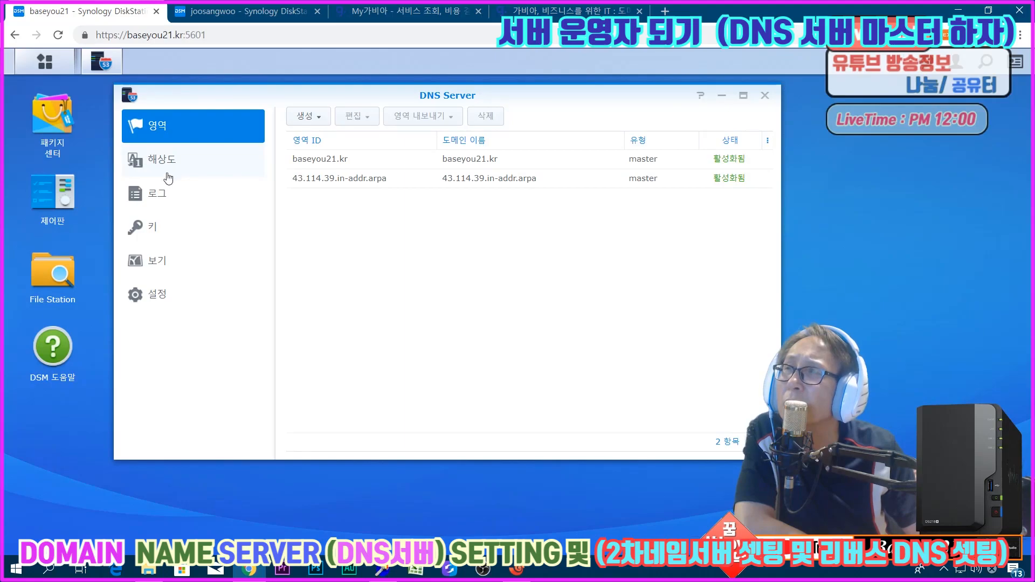
{"action": "left_click", "coordinate": [765, 97]}
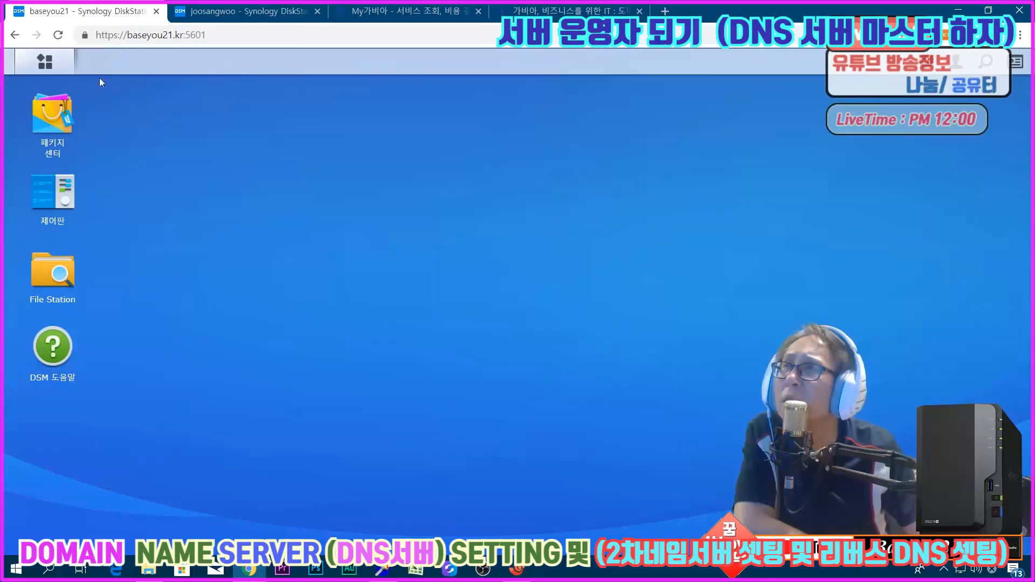
{"action": "left_click", "coordinate": [45, 62]}
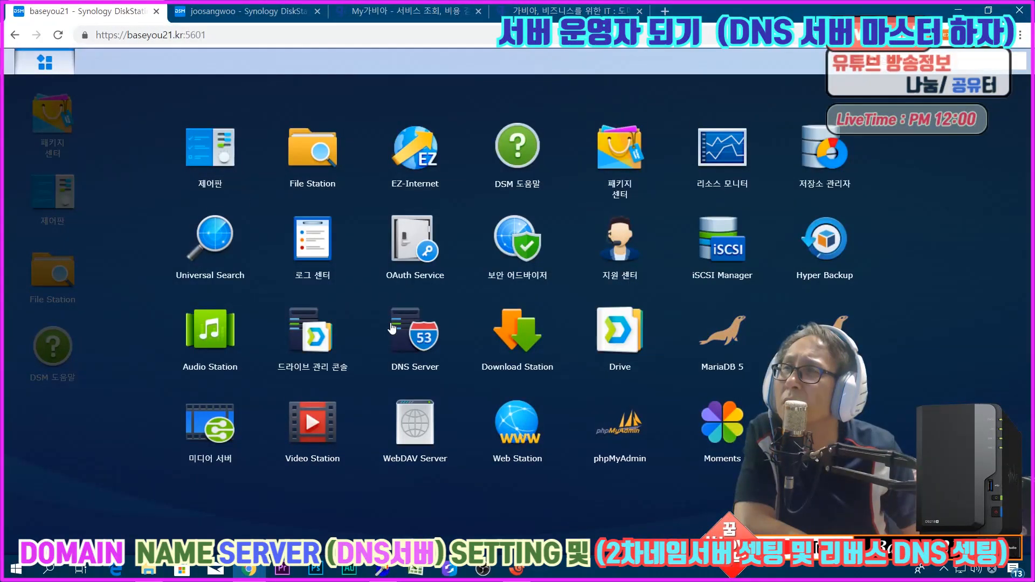
{"action": "left_click", "coordinate": [43, 150]}
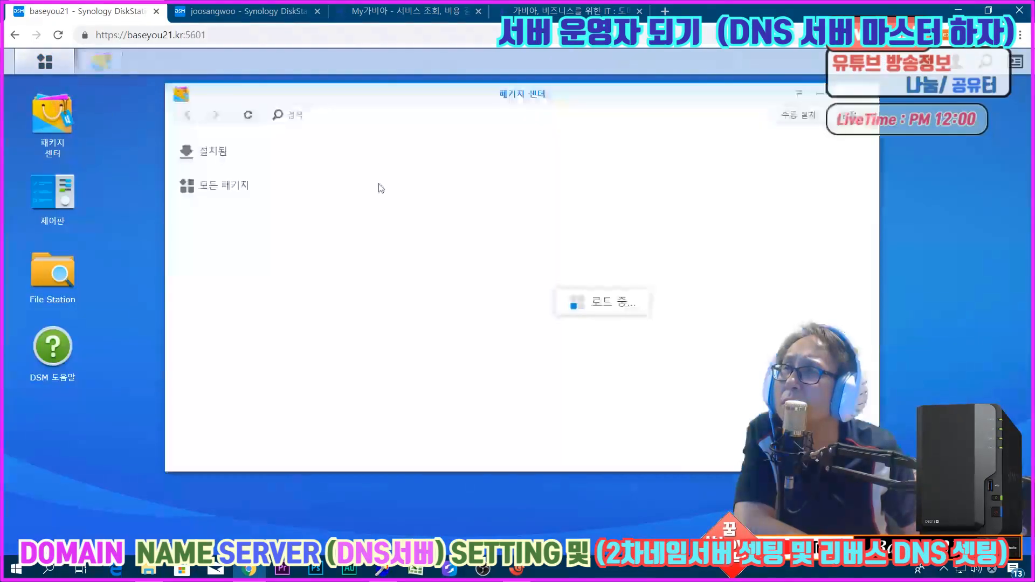
{"action": "left_click", "coordinate": [240, 158]}
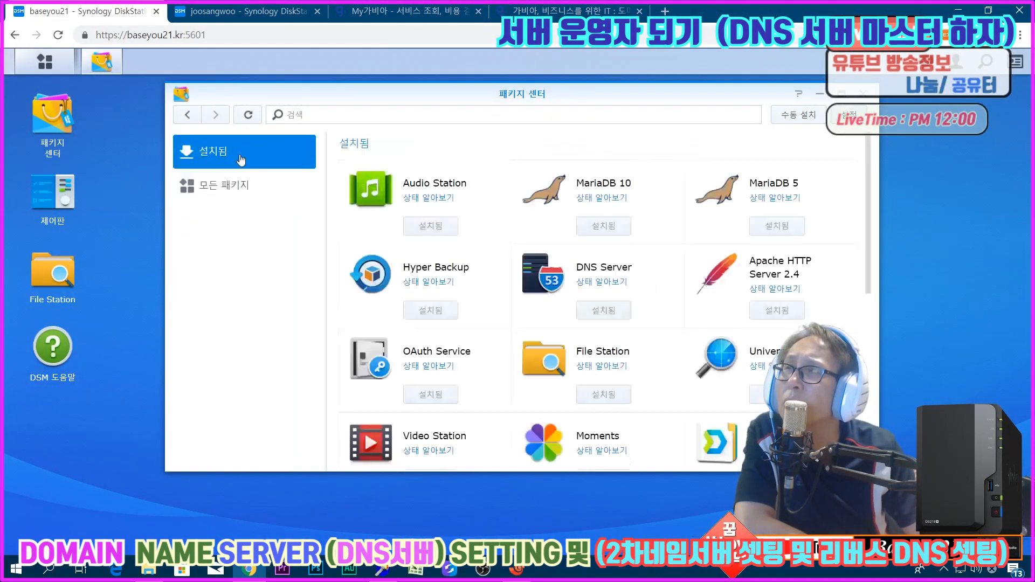
Step: Stop the DNS Server package from its details page and check the application list while it shuts down
{"action": "left_click", "coordinate": [643, 266]}
{"action": "left_click", "coordinate": [540, 226]}
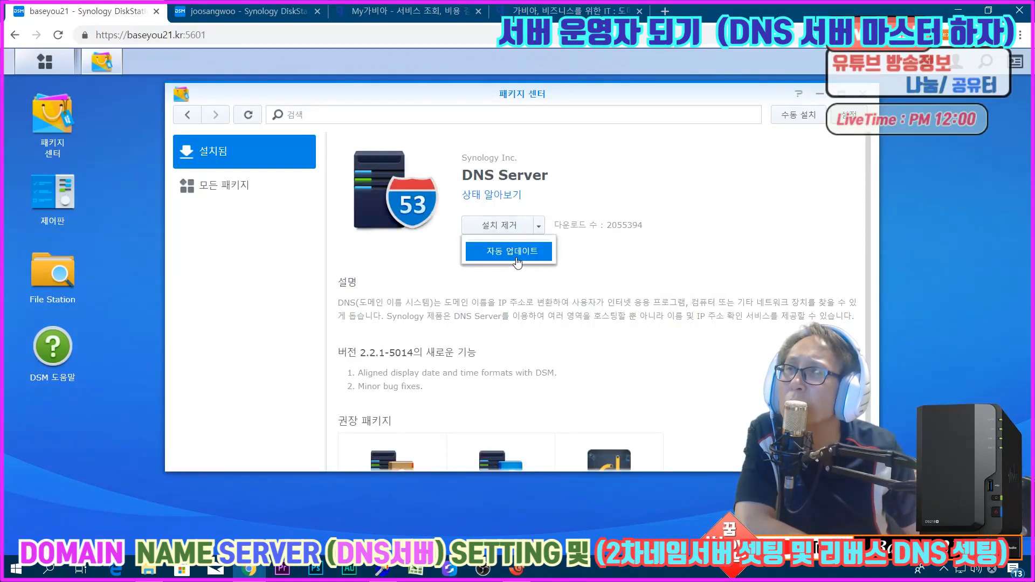
{"action": "left_click", "coordinate": [518, 255]}
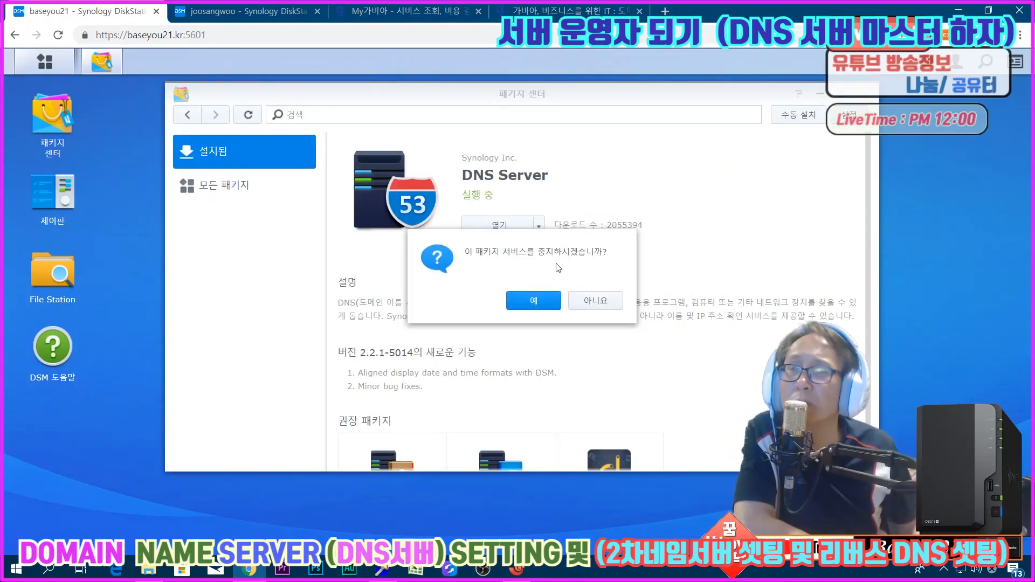
{"action": "left_click", "coordinate": [531, 301]}
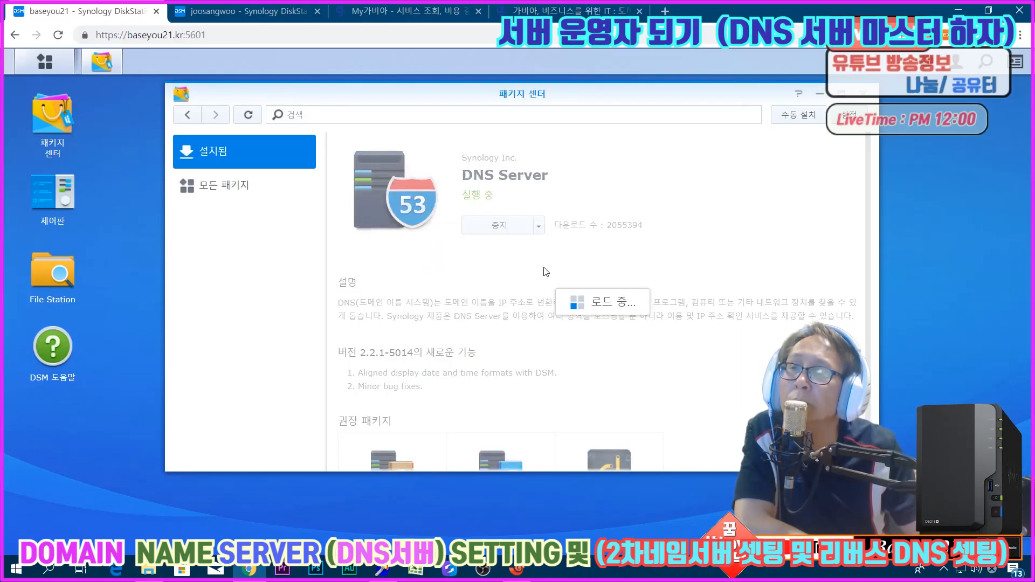
{"action": "left_click", "coordinate": [45, 62]}
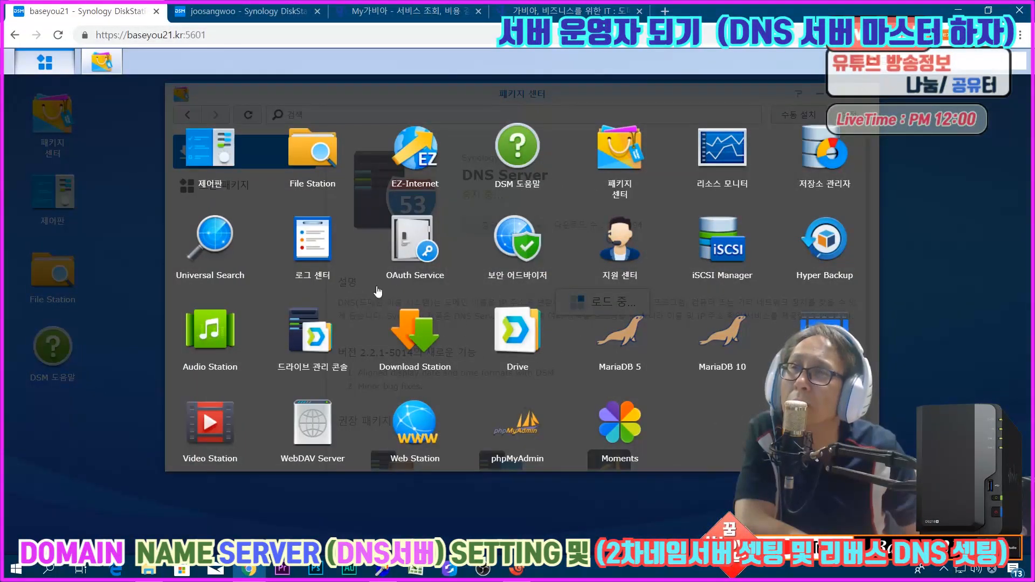
{"action": "left_click", "coordinate": [43, 65]}
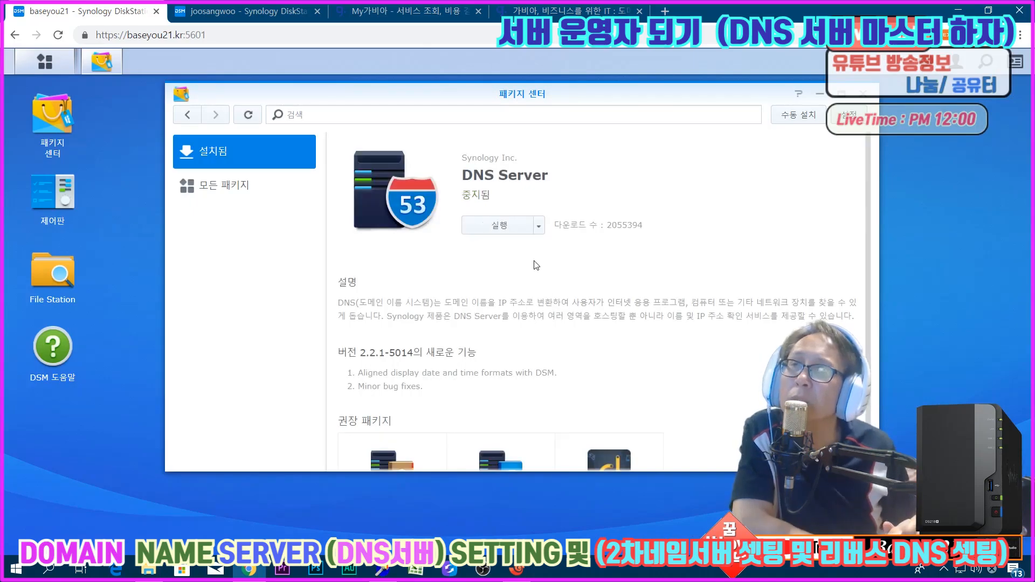
Step: Start the DNS Server package again and check the new log entries in DNS Server
{"action": "left_click", "coordinate": [499, 226]}
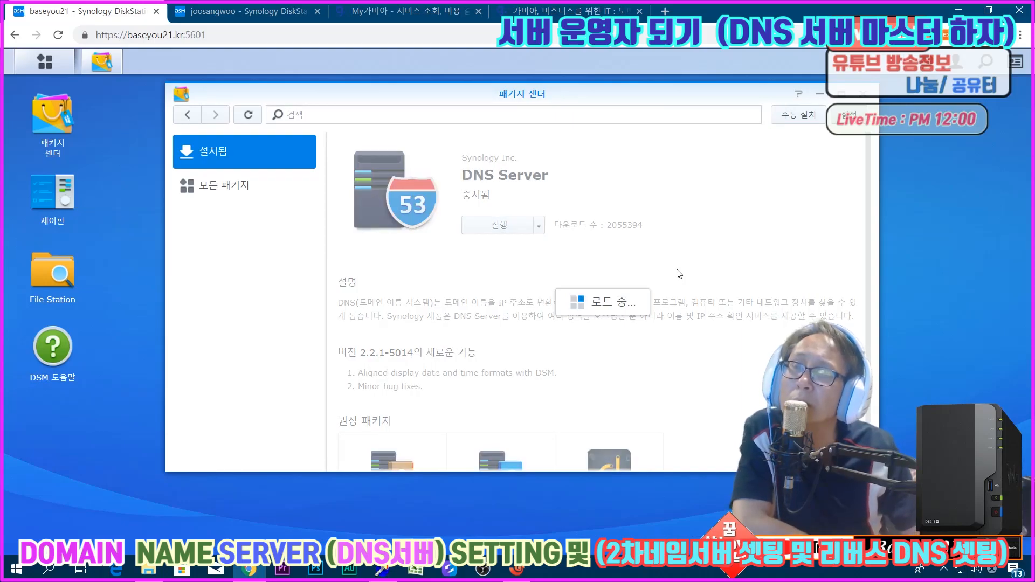
{"action": "left_click", "coordinate": [45, 61]}
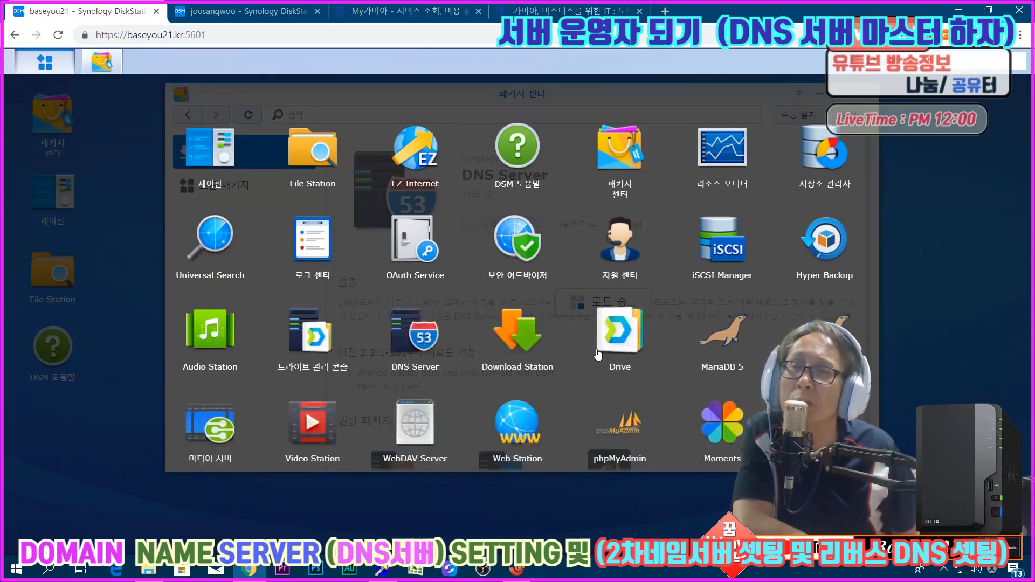
{"action": "left_click", "coordinate": [398, 339]}
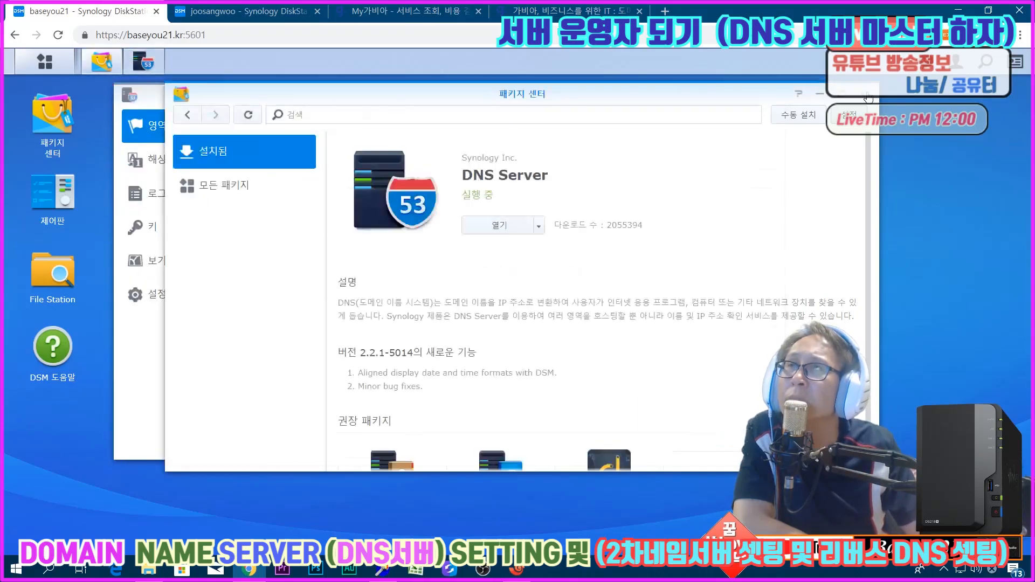
{"action": "left_click", "coordinate": [186, 192]}
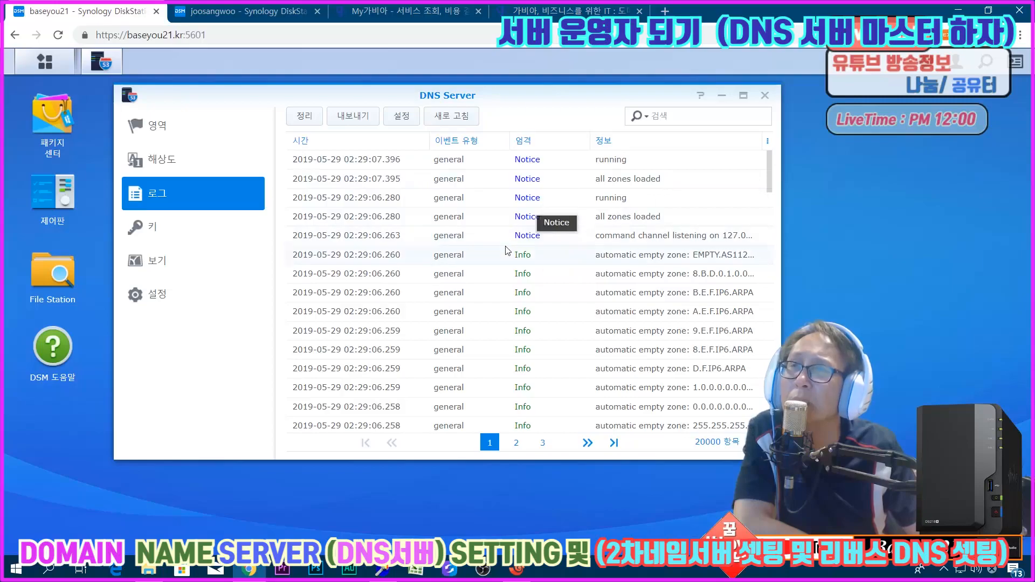
Step: Add an NS record to the baseyou21.kr zone with a blank name and ns2.baseyou21.kr as the host
{"action": "left_click", "coordinate": [183, 135]}
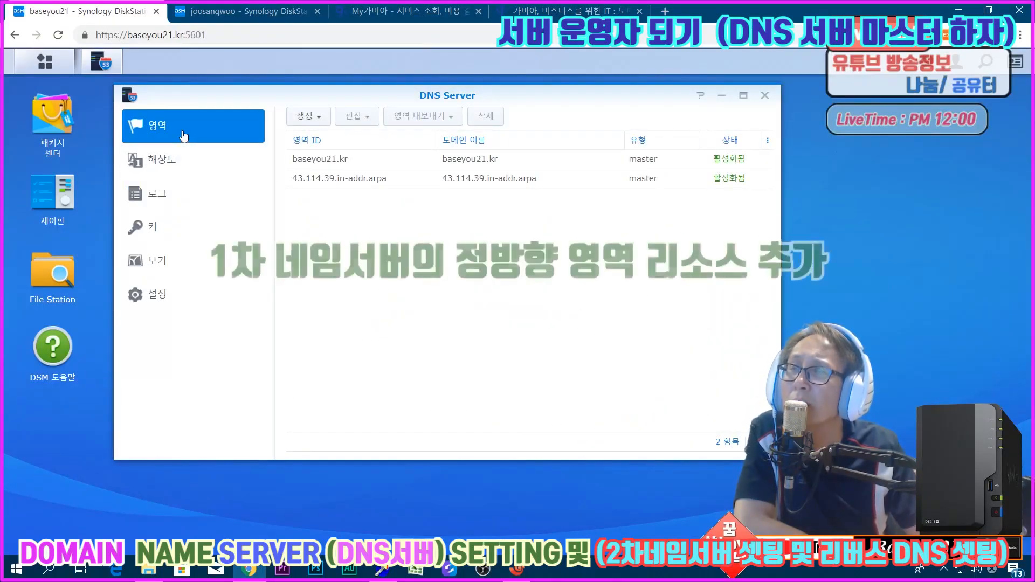
{"action": "double_click", "coordinate": [335, 160]}
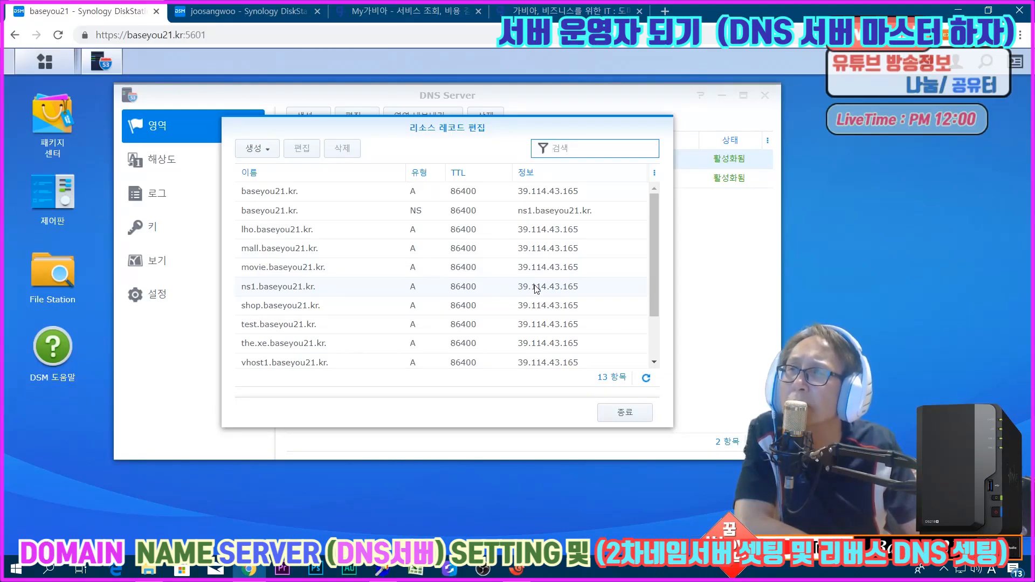
{"action": "left_click", "coordinate": [245, 154]}
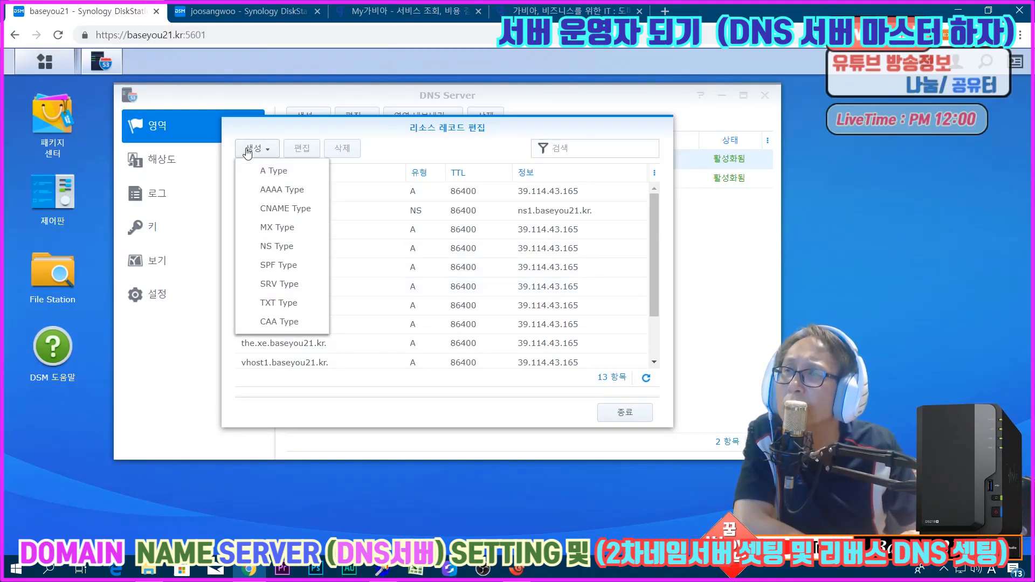
{"action": "left_click", "coordinate": [257, 247]}
{"action": "left_click_drag", "start_coordinate": [345, 206], "coordinate": [497, 318]}
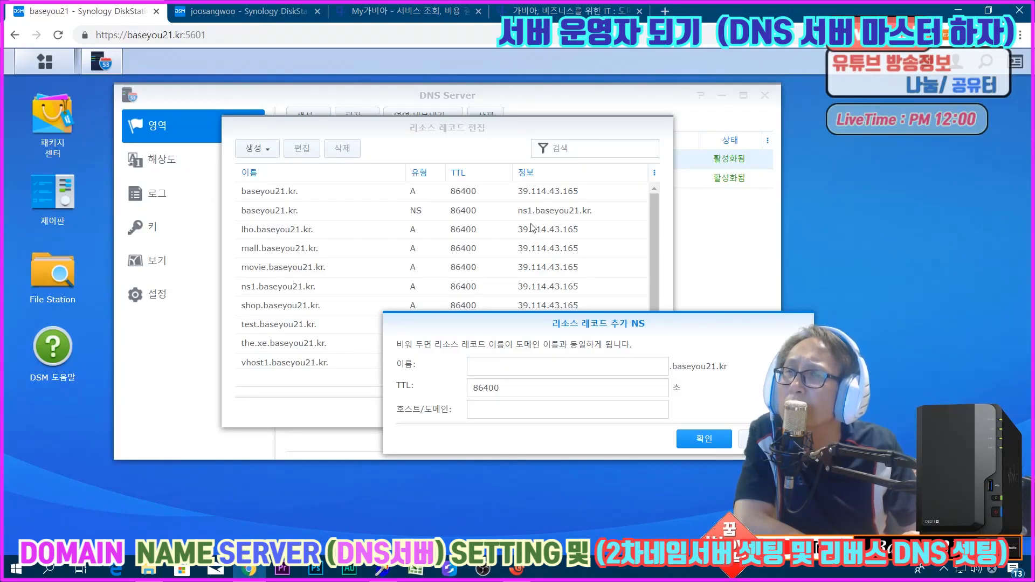
{"action": "left_click", "coordinate": [488, 409]}
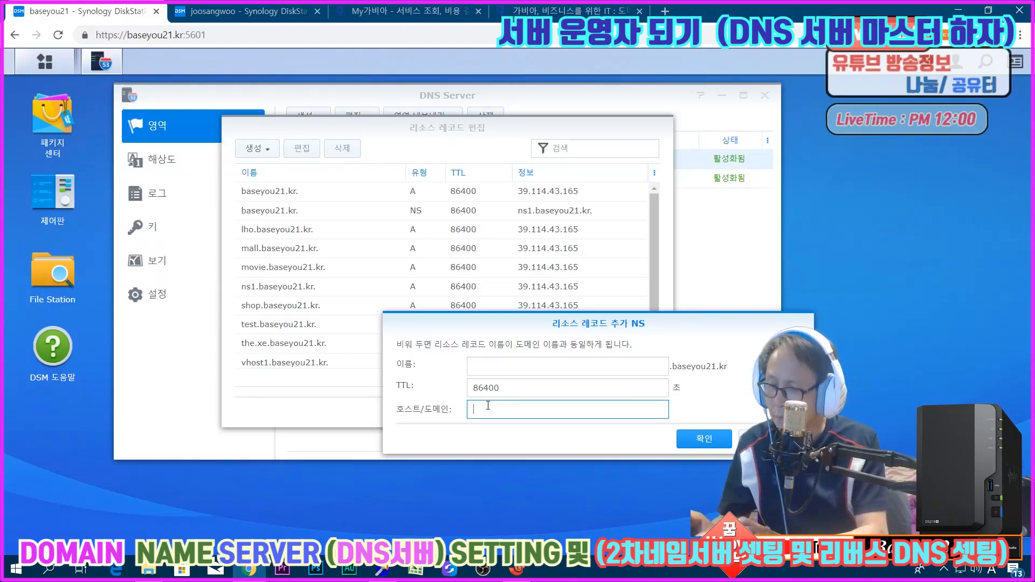
{"action": "type", "text": "ns2"}
{"action": "type", "text": ".baseyou21.kr"}
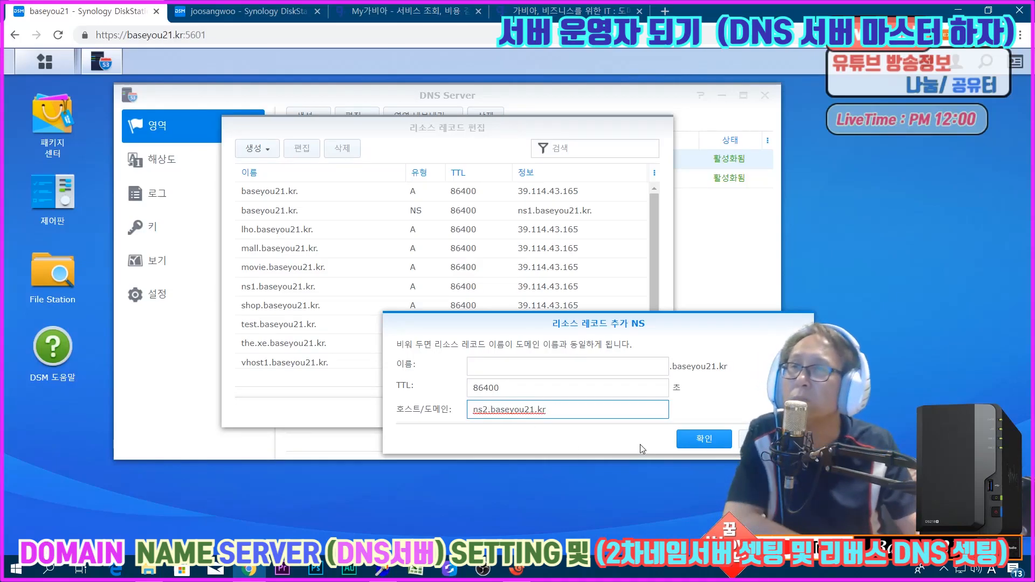
{"action": "left_click", "coordinate": [701, 439]}
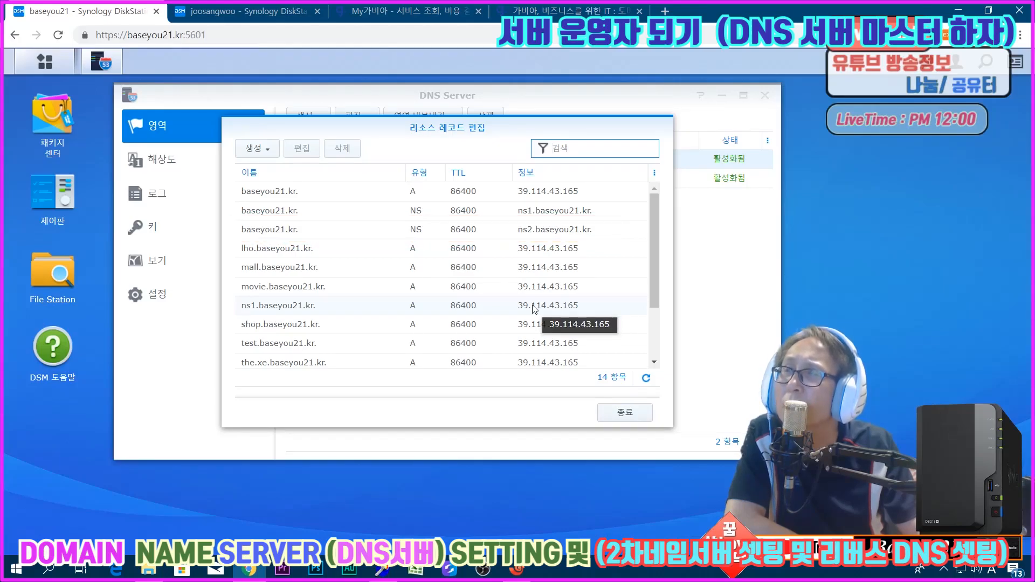
Step: Copy the preferred DNS server address from the cjoon.com NAS's network settings and return to the baseyou21.kr zone records
{"action": "left_click", "coordinate": [233, 12]}
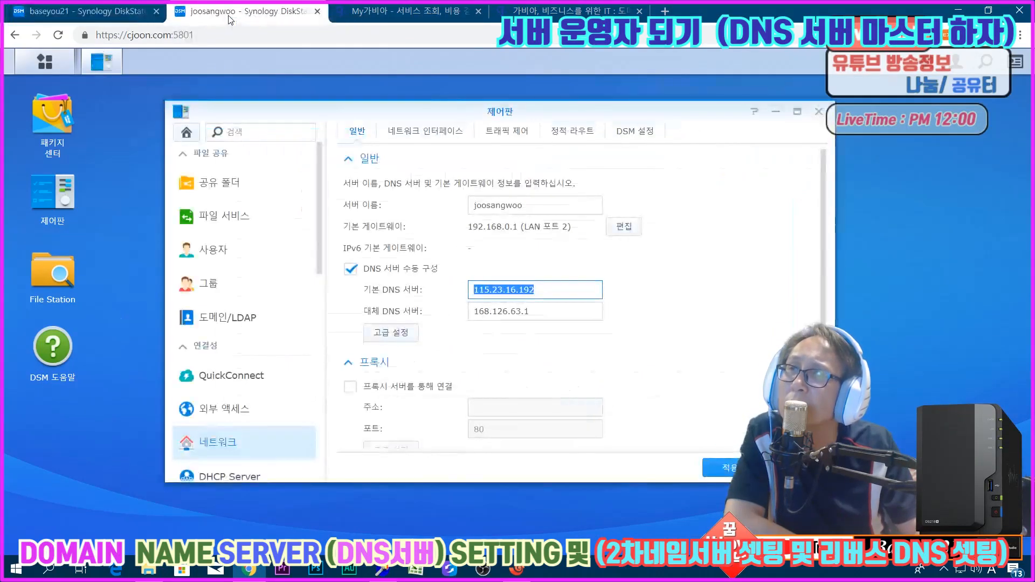
{"action": "left_click_drag", "start_coordinate": [554, 294], "coordinate": [435, 297]}
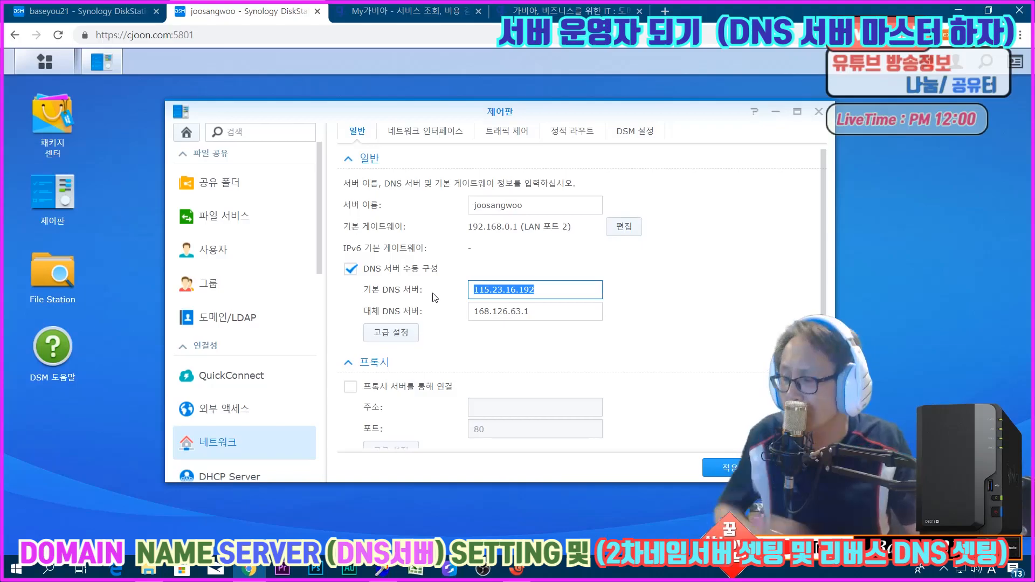
{"action": "left_click", "coordinate": [86, 11]}
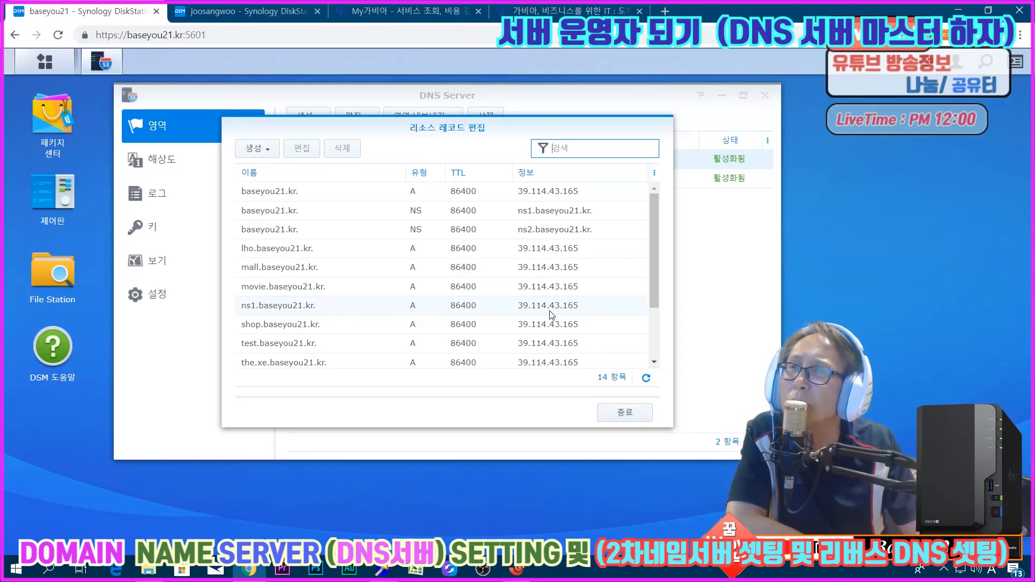
Step: Add an A record named ns2 to the baseyou21.kr zone with the IP address 115.23.16.192
{"action": "left_click", "coordinate": [253, 149]}
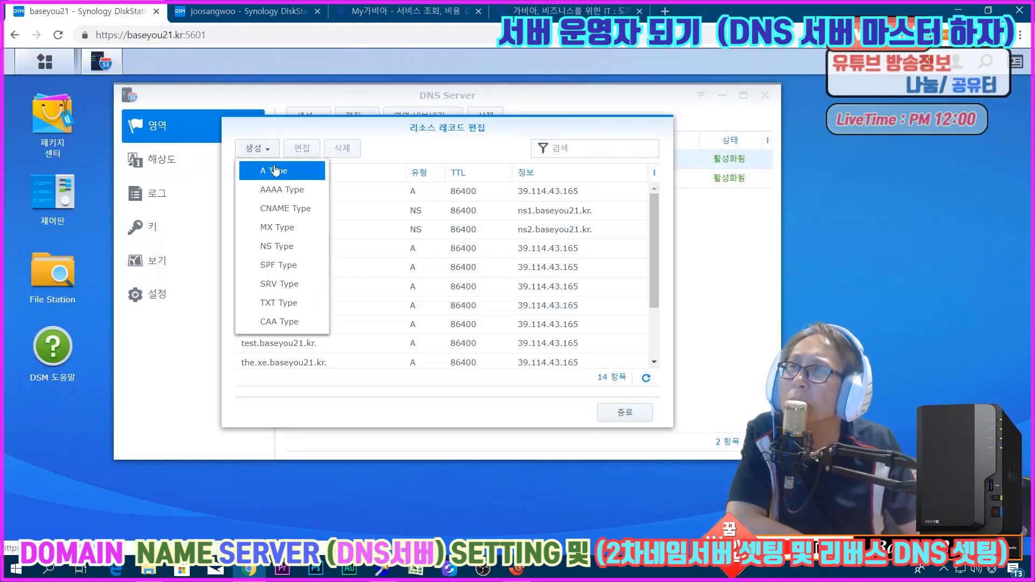
{"action": "left_click", "coordinate": [274, 169]}
{"action": "left_click", "coordinate": [386, 255]}
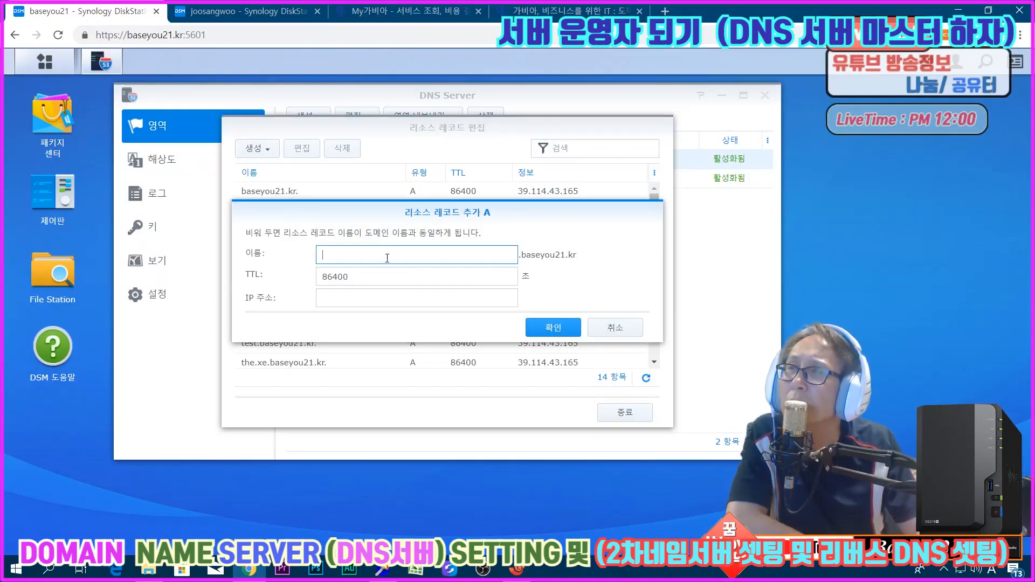
{"action": "type", "text": "ns2"}
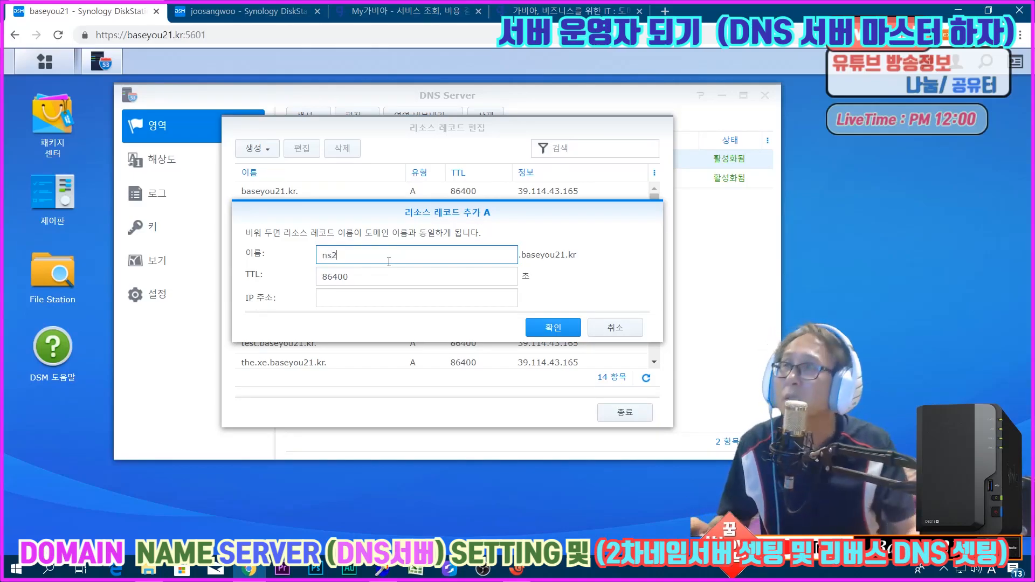
{"action": "left_click_drag", "start_coordinate": [377, 212], "coordinate": [565, 374]}
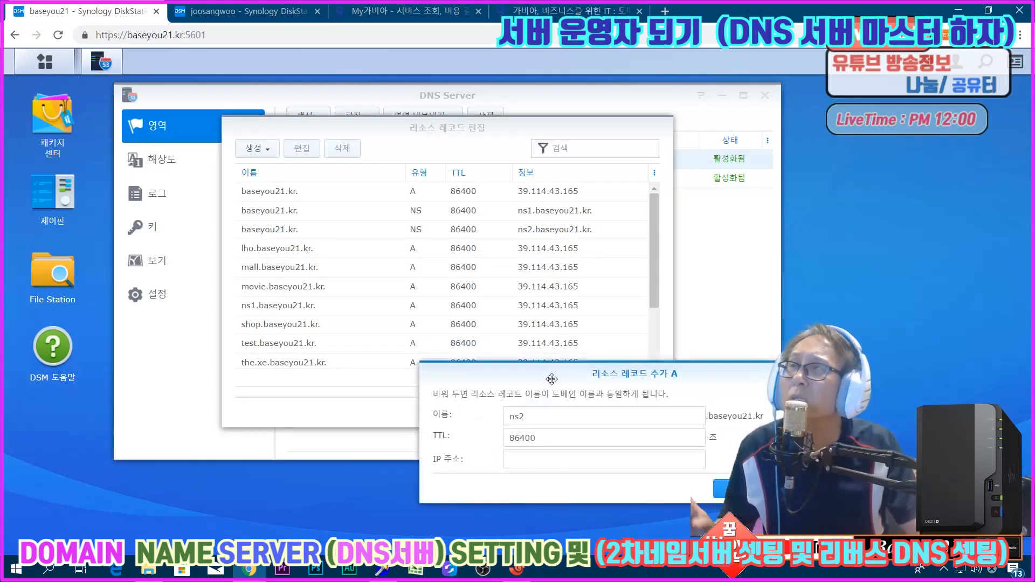
{"action": "left_click", "coordinate": [514, 462]}
{"action": "type", "text": "115.23.16.192"}
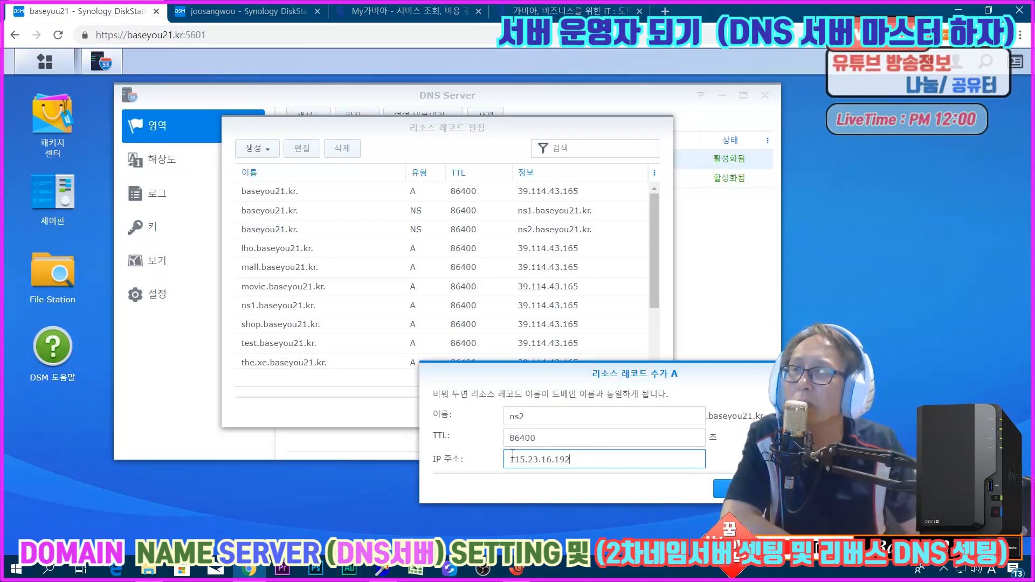
{"action": "left_click", "coordinate": [721, 493]}
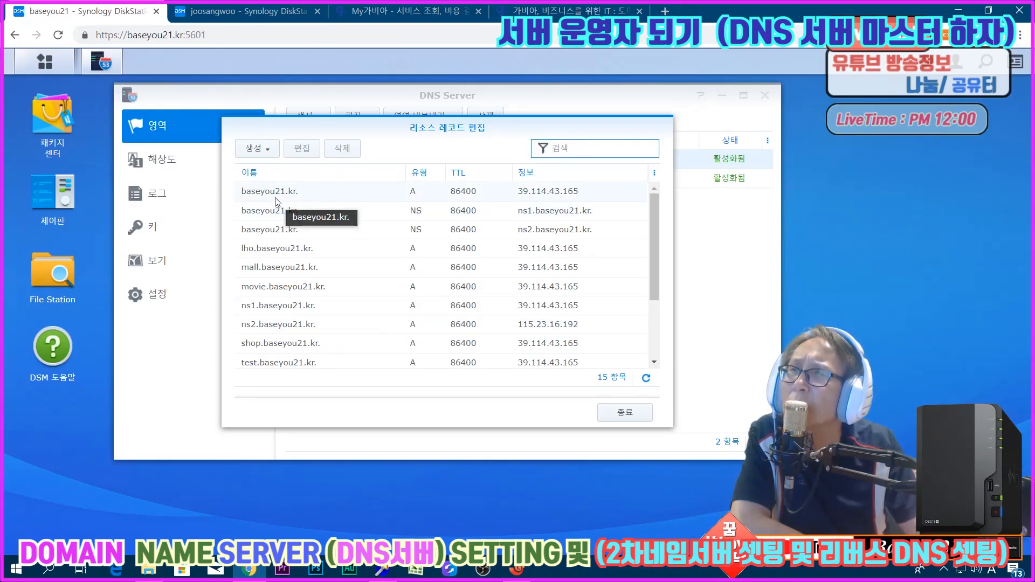
Step: Add an A record with a blank name to the baseyou21.kr zone, pointing to 115.23.16.192
{"action": "left_click", "coordinate": [254, 149]}
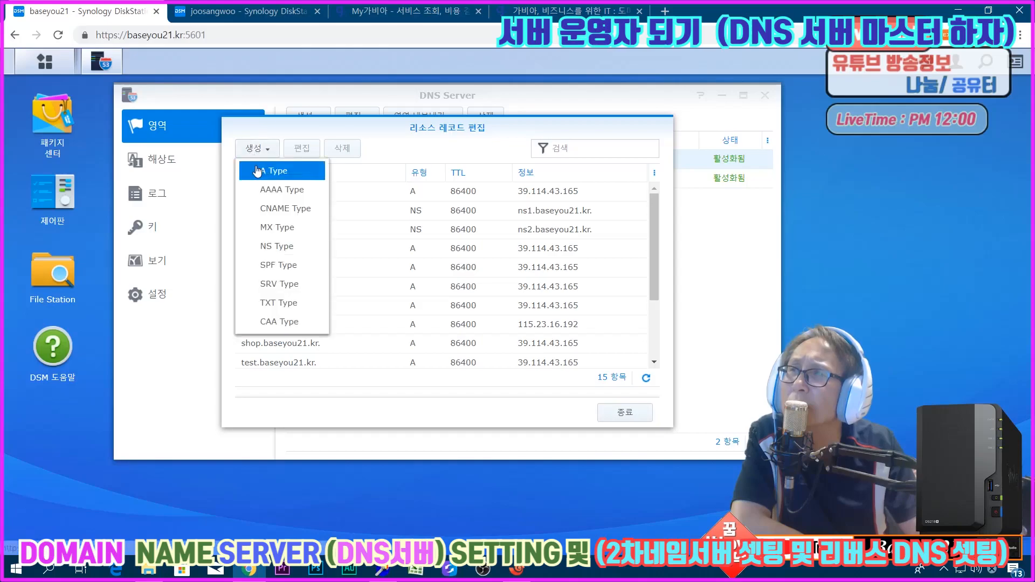
{"action": "left_click", "coordinate": [265, 169]}
{"action": "left_click_drag", "start_coordinate": [347, 212], "coordinate": [470, 256]}
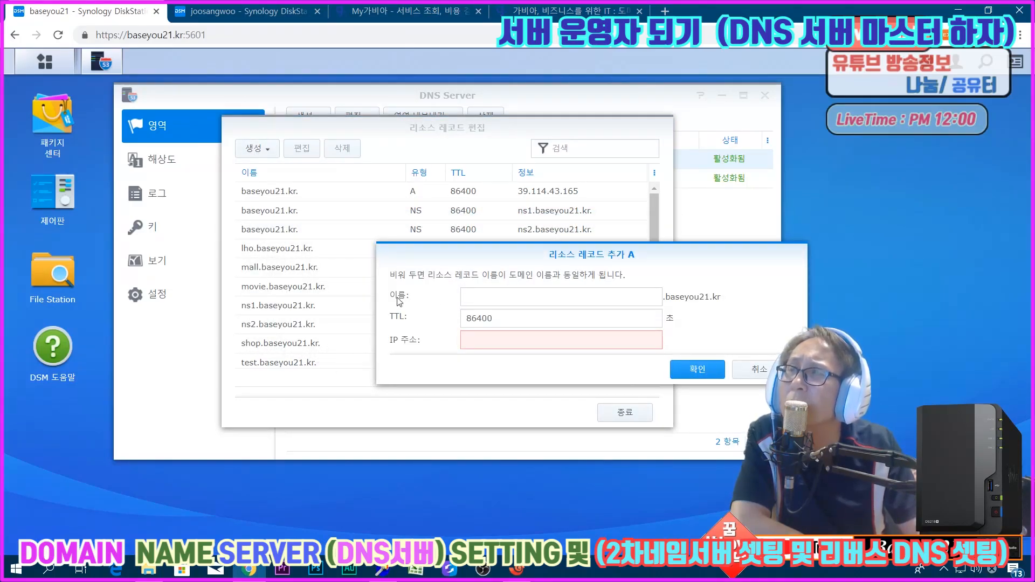
{"action": "left_click", "coordinate": [479, 343]}
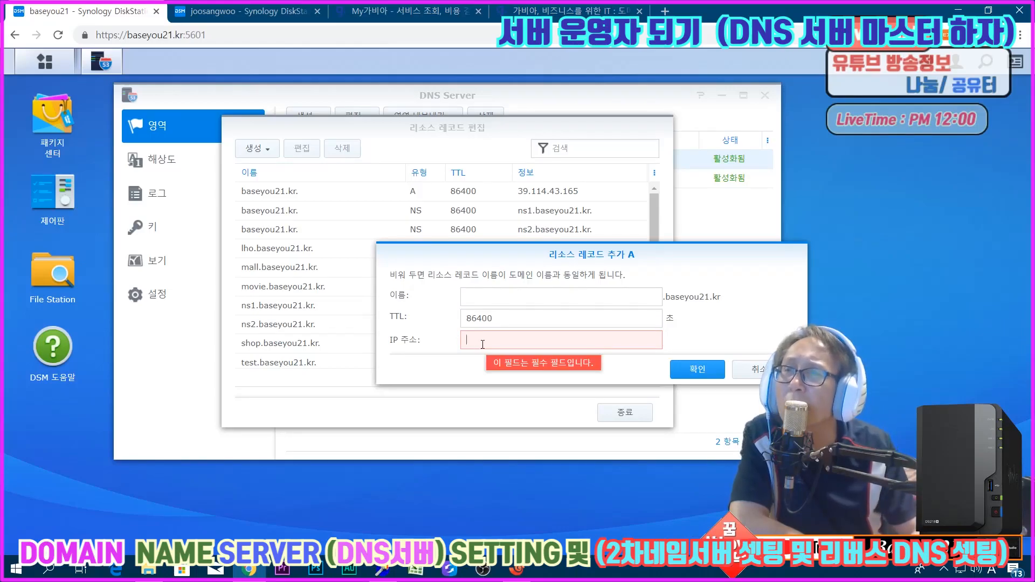
{"action": "type", "text": "115.23.16.192"}
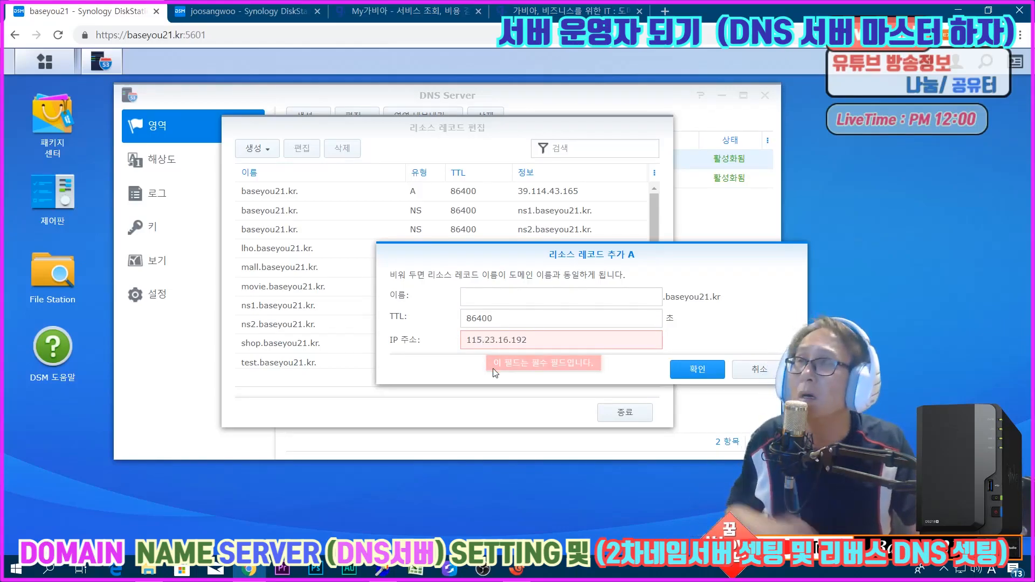
{"action": "left_click", "coordinate": [687, 371]}
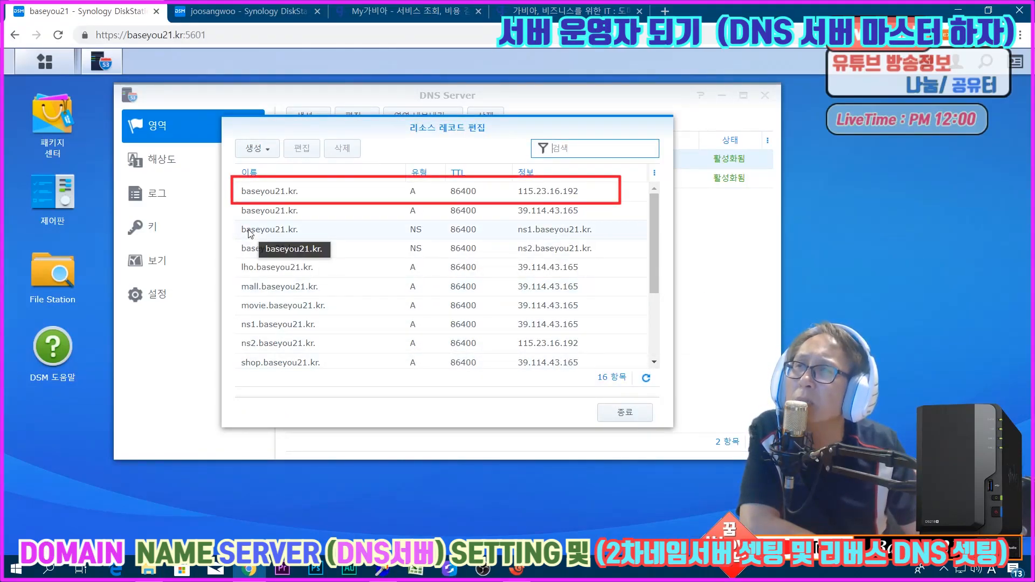
Step: Review the ns2.baseyou21.kr NS record and the 115.23.16.192 A records in the baseyou21.kr zone, and close the record list
{"action": "left_click", "coordinate": [280, 211]}
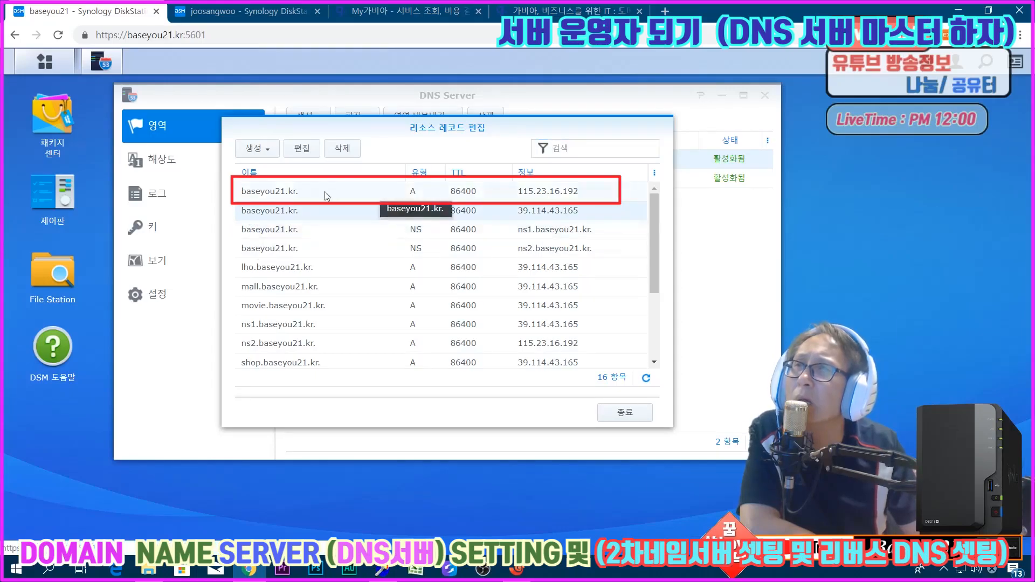
{"action": "left_click", "coordinate": [280, 197]}
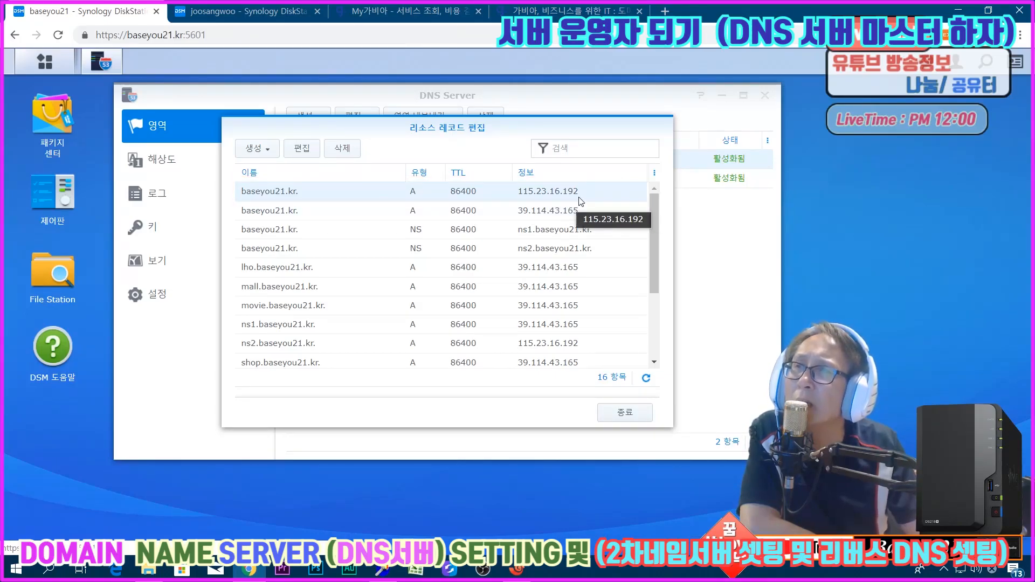
{"action": "left_click", "coordinate": [296, 251]}
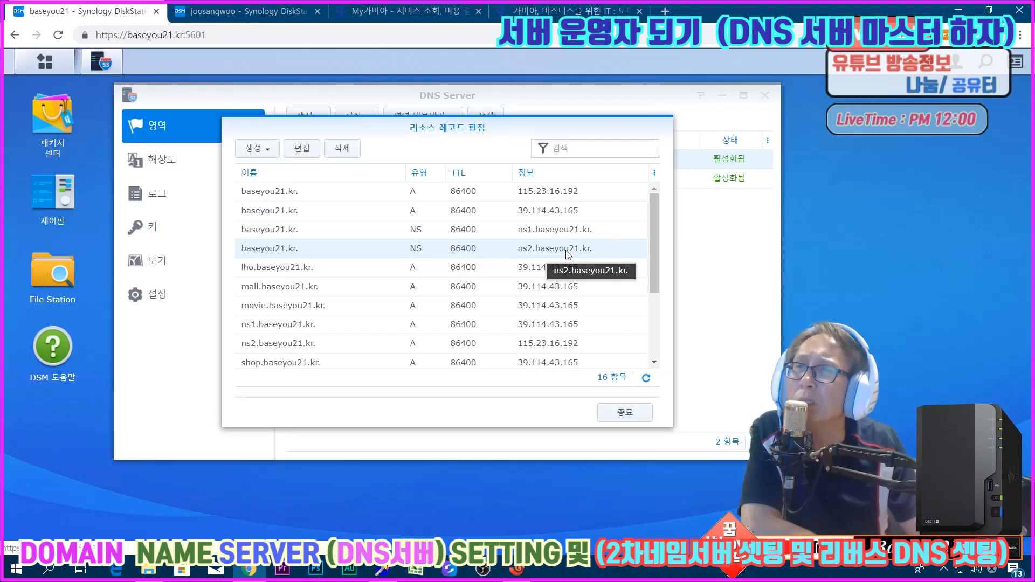
{"action": "left_click", "coordinate": [288, 350]}
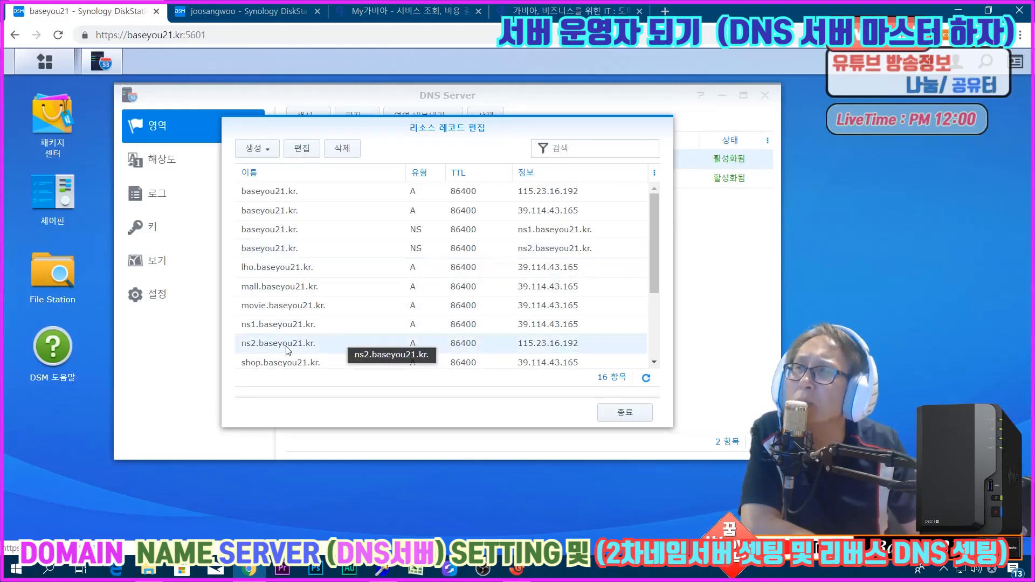
{"action": "left_click", "coordinate": [261, 191]}
{"action": "left_click", "coordinate": [555, 345]}
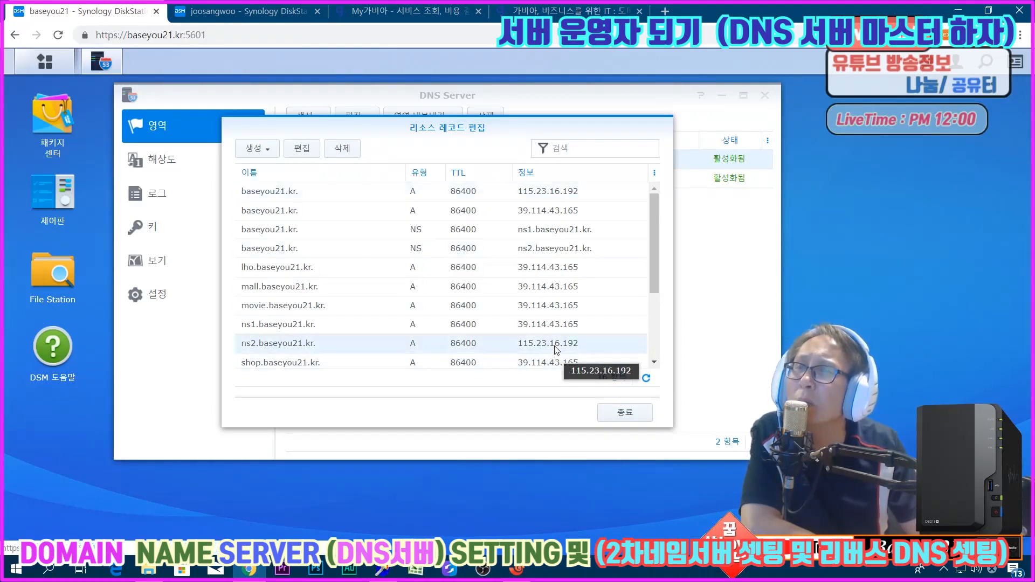
{"action": "scroll", "coordinate": [427, 321], "scroll_direction": "down", "scroll_amount": 1}
{"action": "scroll", "coordinate": [426, 320], "scroll_direction": "down", "scroll_amount": 3}
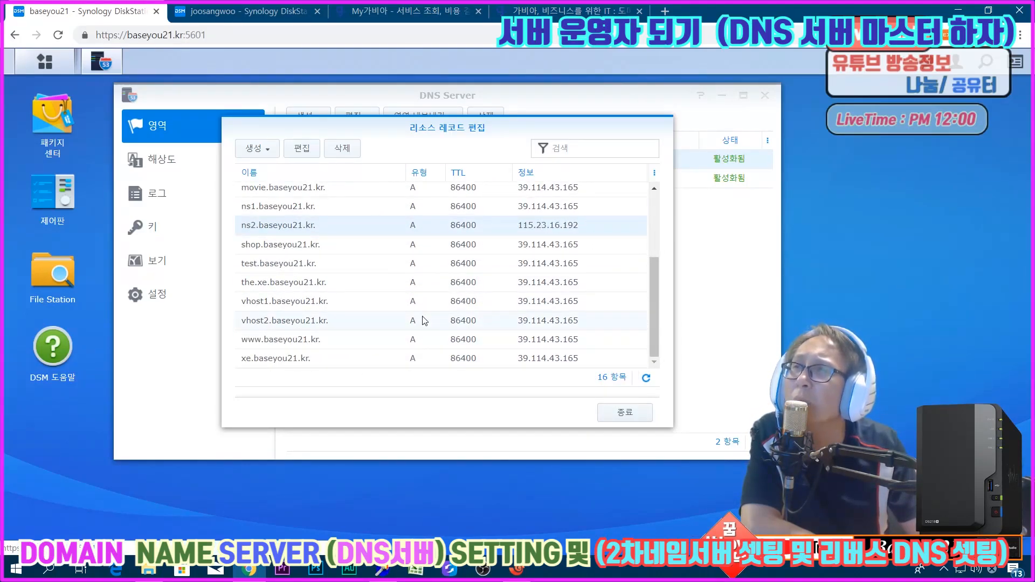
{"action": "scroll", "coordinate": [424, 320], "scroll_direction": "up", "scroll_amount": 3}
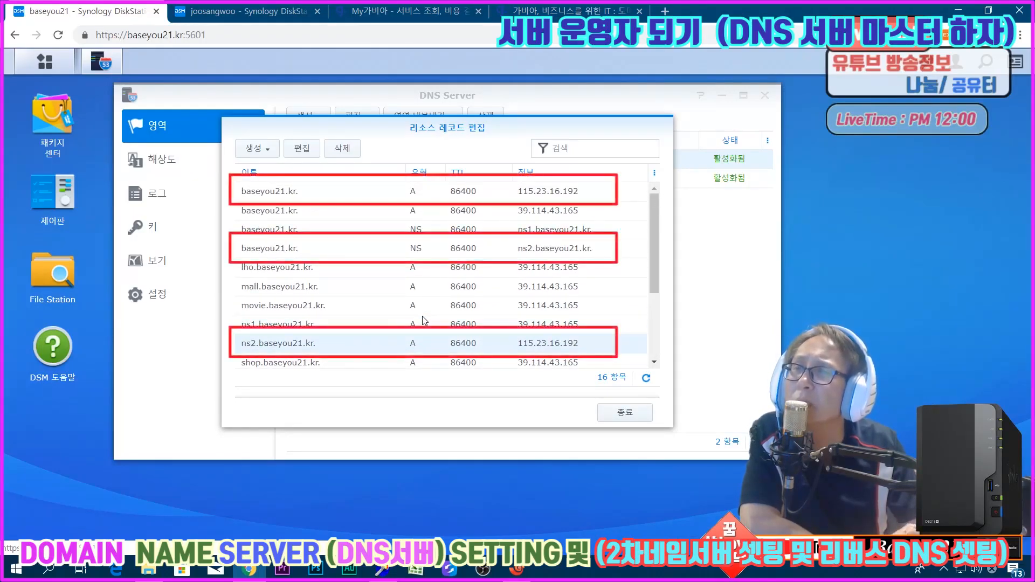
{"action": "left_click", "coordinate": [619, 423]}
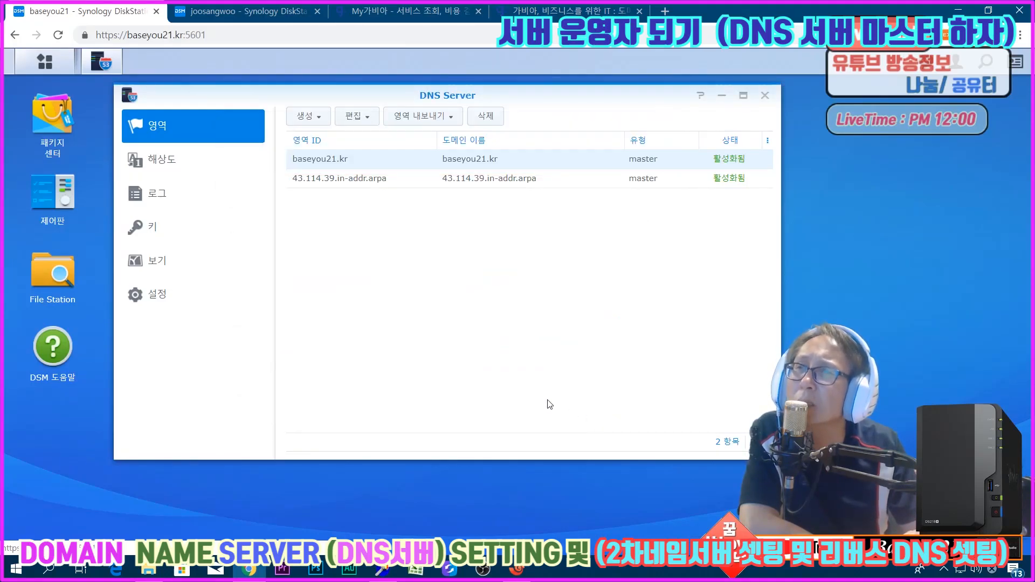
Step: Examine the two baseyou21.kr zone error entries in the DNS Server log with the window maximized
{"action": "left_click", "coordinate": [176, 207]}
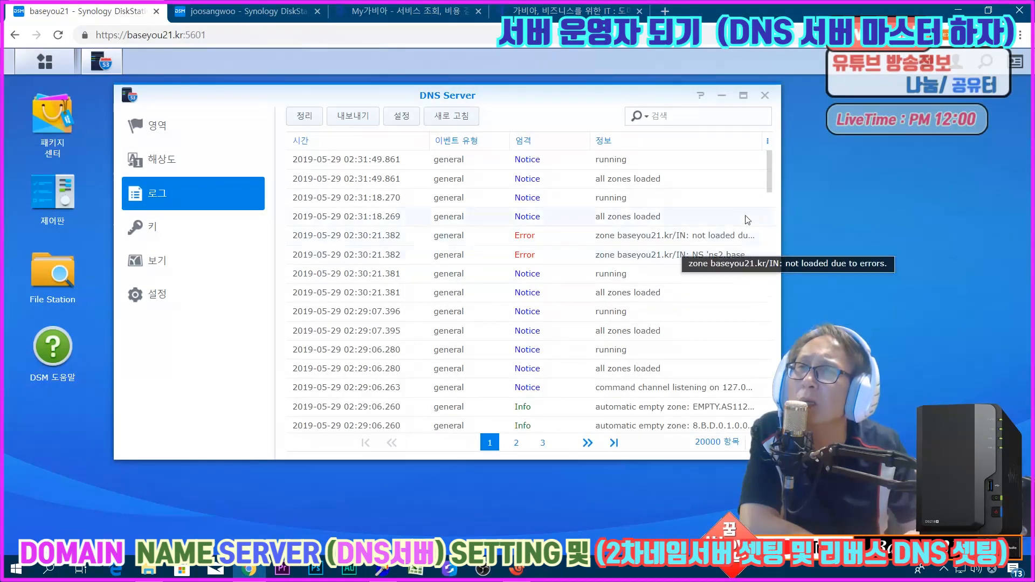
{"action": "left_click", "coordinate": [743, 96]}
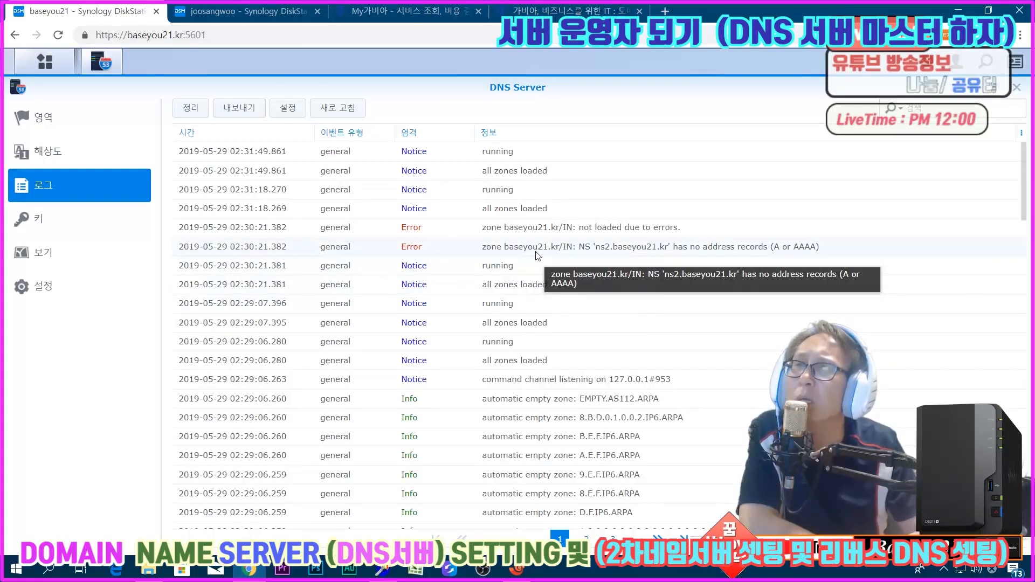
{"action": "left_click", "coordinate": [540, 230]}
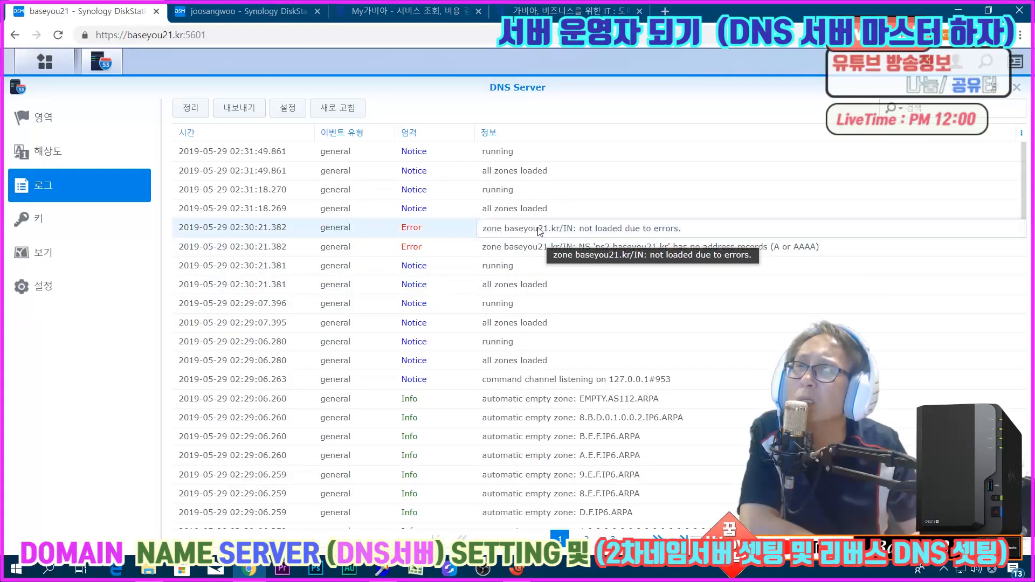
{"action": "left_click", "coordinate": [525, 250]}
{"action": "left_click", "coordinate": [533, 230]}
{"action": "left_click", "coordinate": [528, 249]}
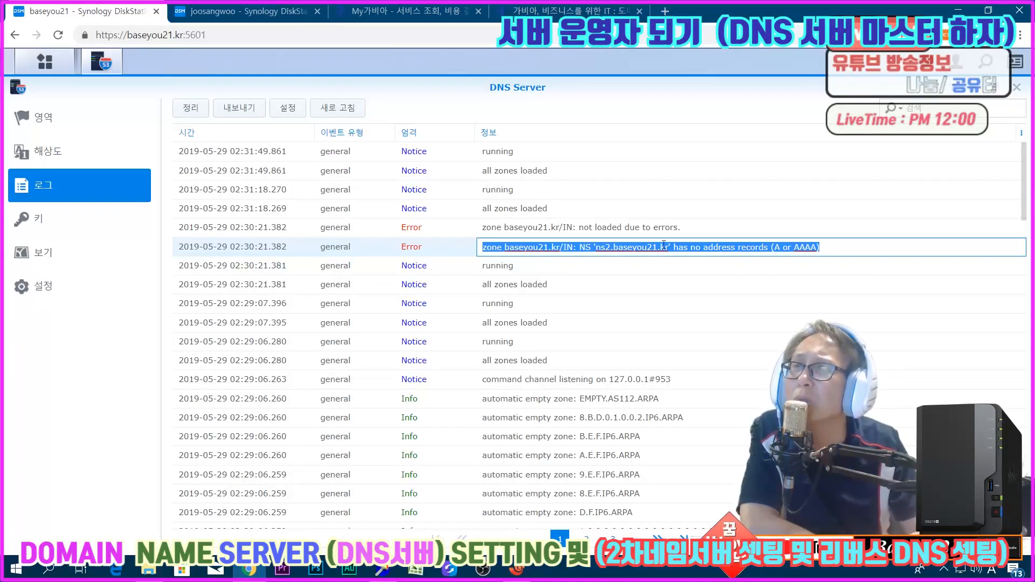
{"action": "left_click", "coordinate": [511, 229]}
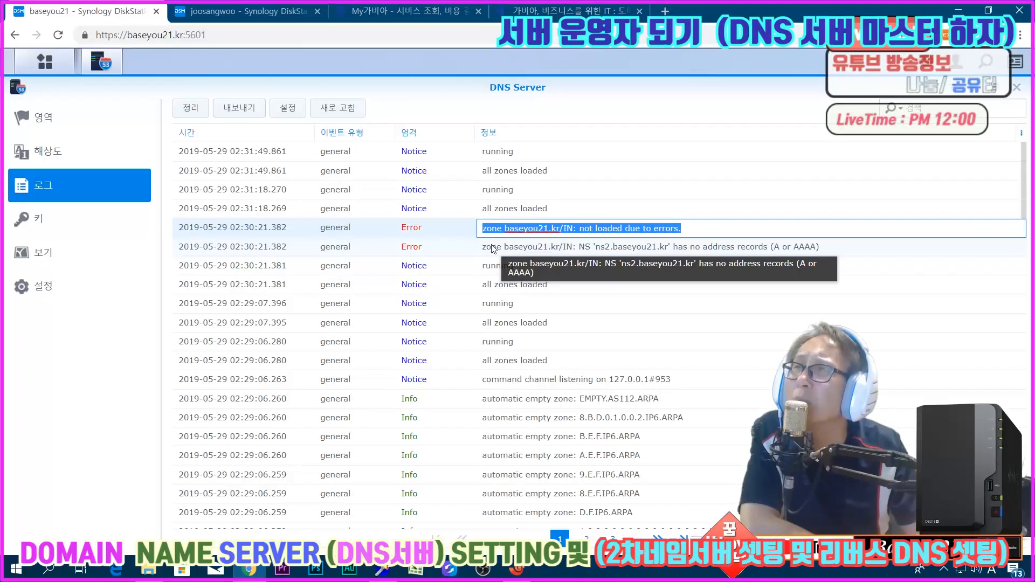
Step: Check the baseyou21.kr zone's resource records again and close the record list
{"action": "left_click", "coordinate": [34, 129]}
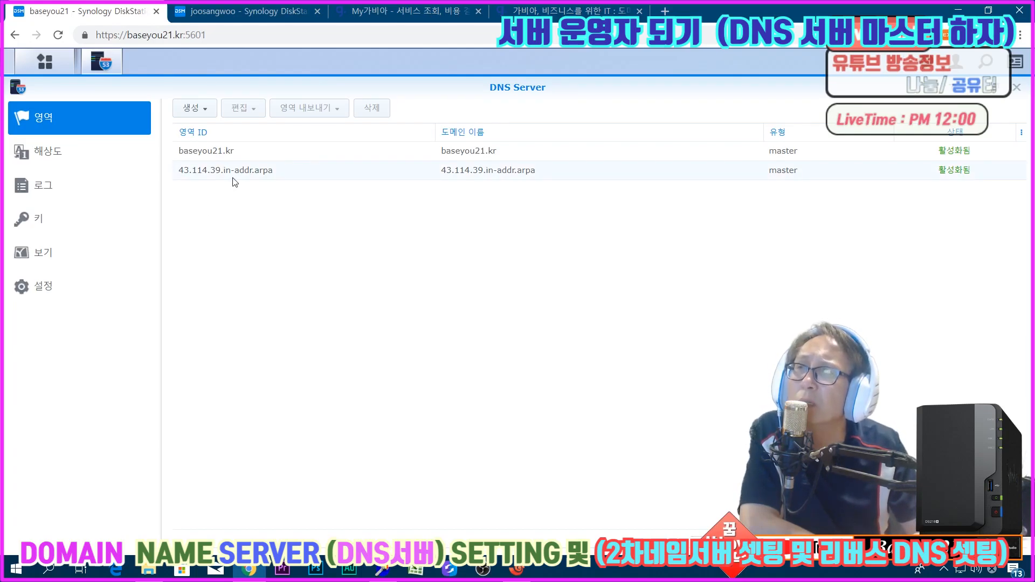
{"action": "left_click", "coordinate": [233, 156]}
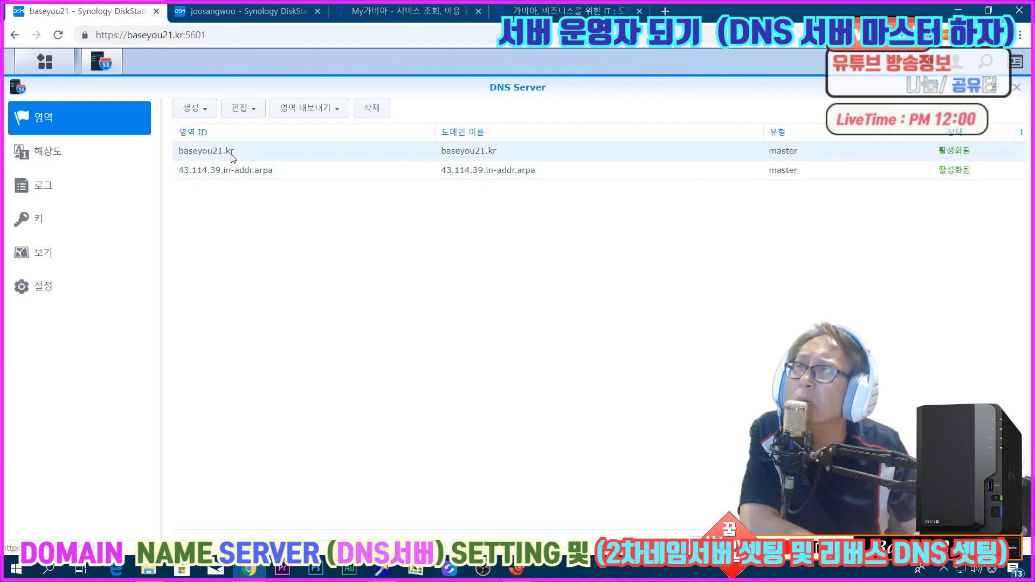
{"action": "double_click", "coordinate": [233, 156]}
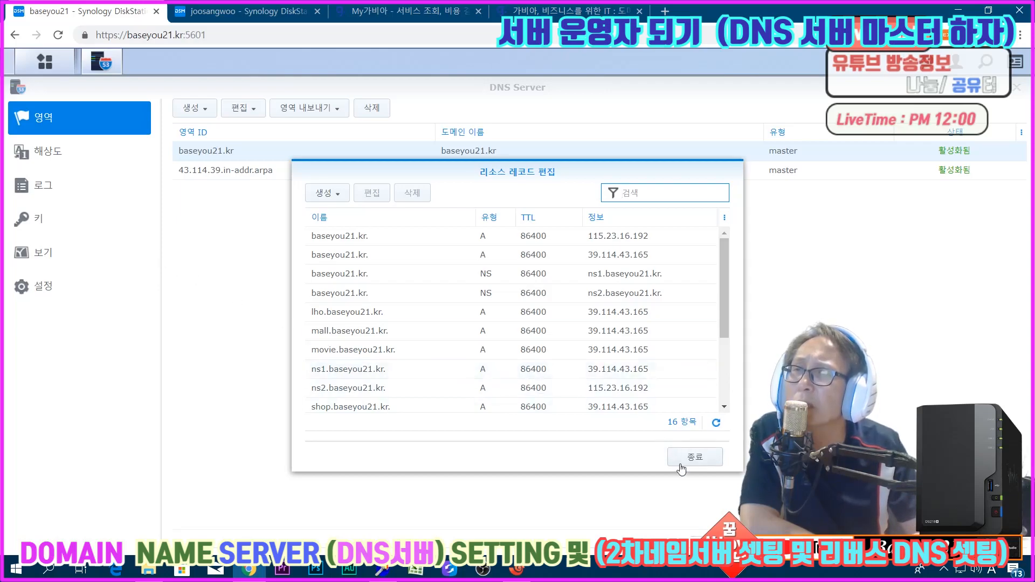
{"action": "left_click", "coordinate": [695, 458]}
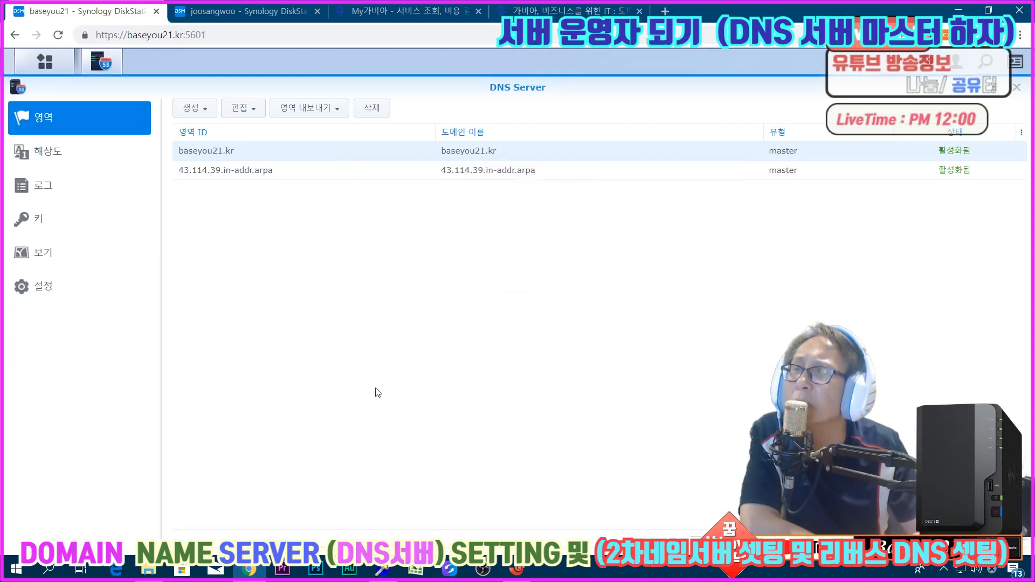
Step: Add an NS record to the 43.114.39.in-addr.arpa reverse zone with a blank name and ns2.baseyou21.kr as the host
{"action": "left_click", "coordinate": [217, 178]}
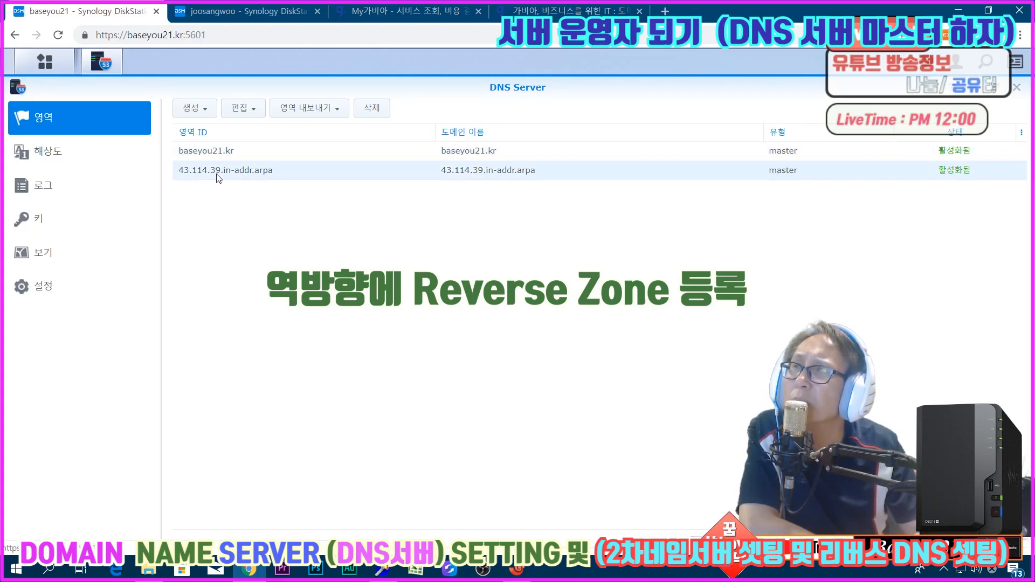
{"action": "double_click", "coordinate": [218, 172]}
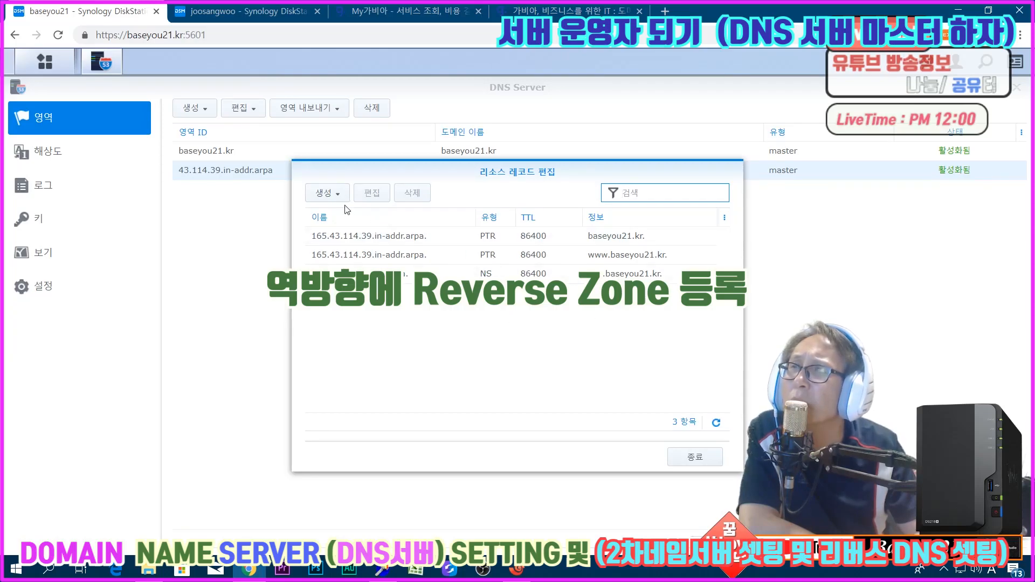
{"action": "left_click", "coordinate": [328, 195]}
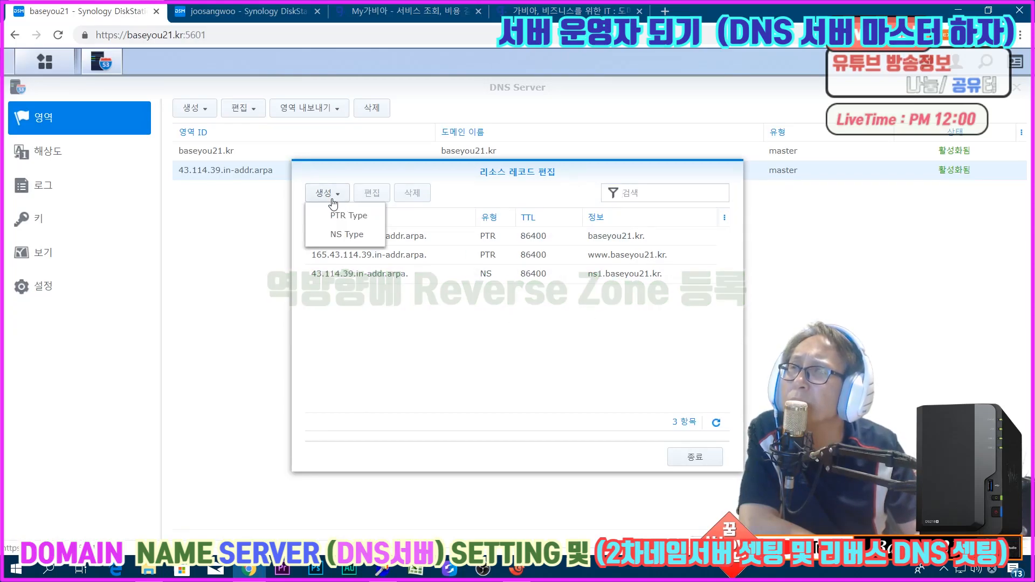
{"action": "left_click", "coordinate": [342, 233]}
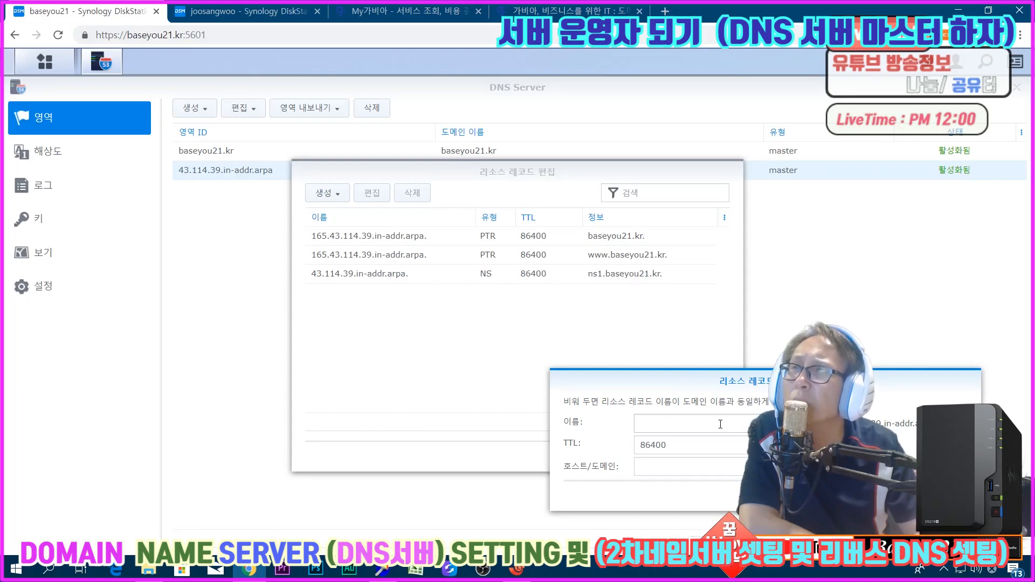
{"action": "left_click", "coordinate": [673, 473]}
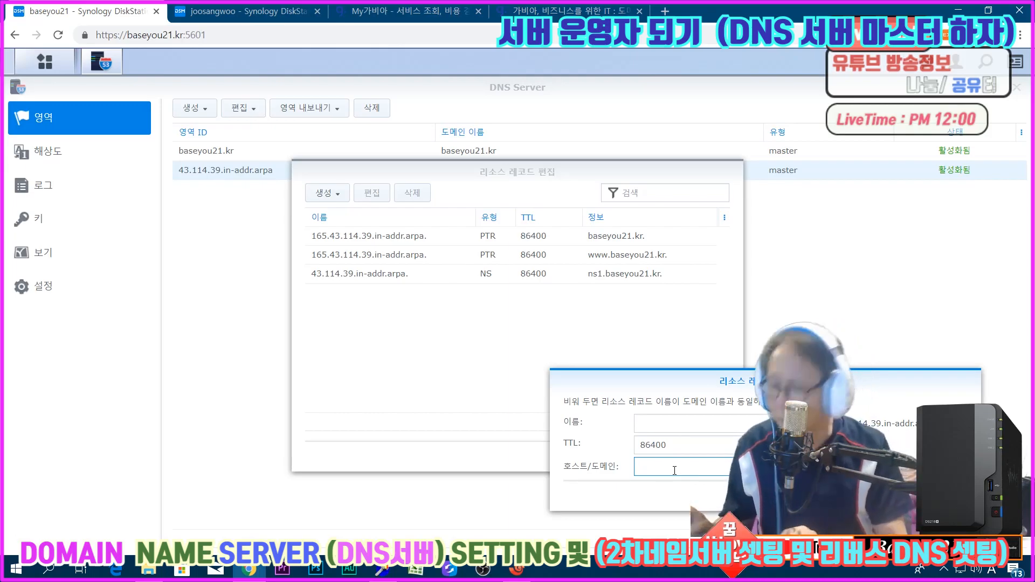
{"action": "type", "text": "ns2.bas"}
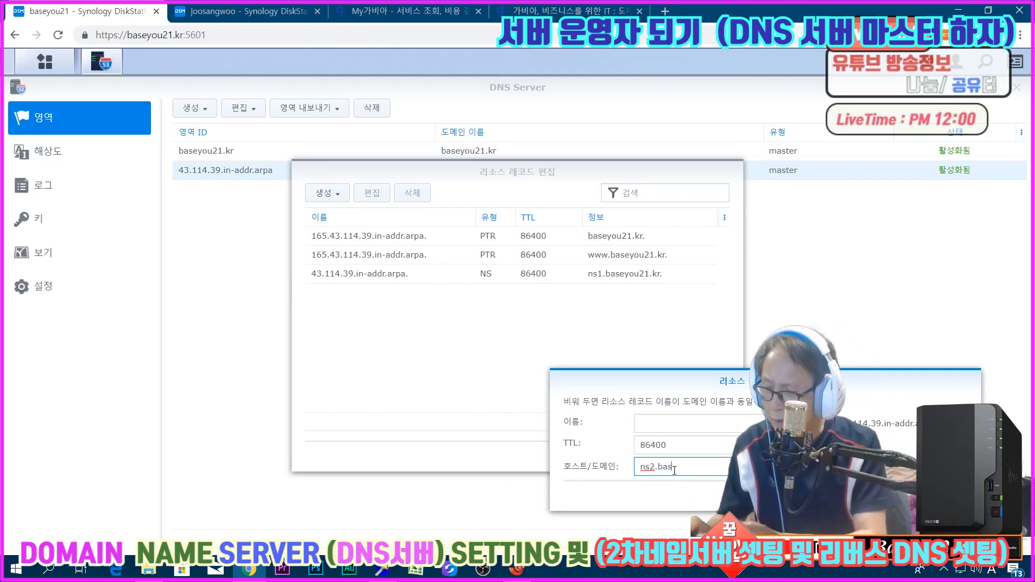
{"action": "type", "text": "eyou21.kr"}
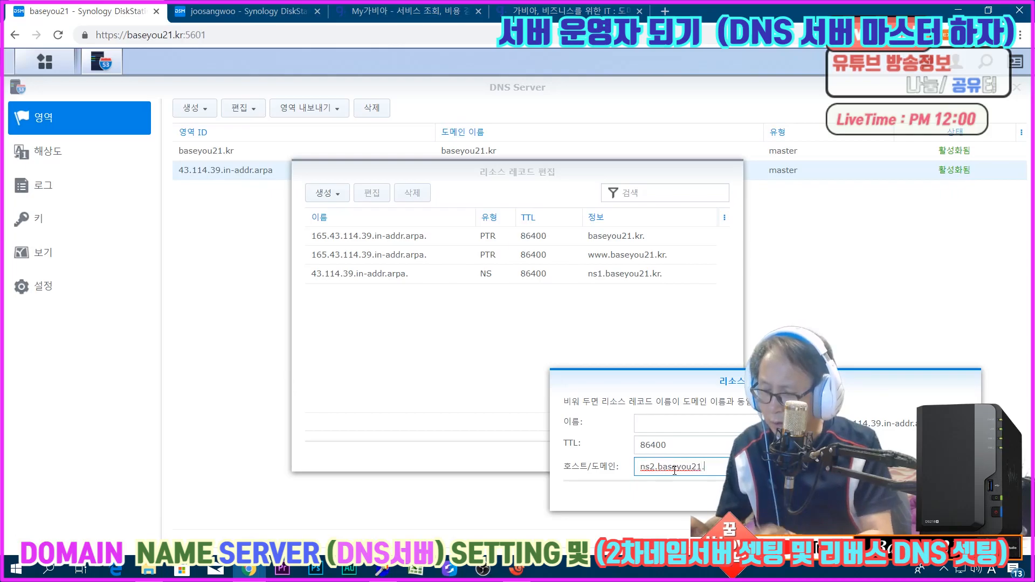
{"action": "left_click", "coordinate": [874, 497]}
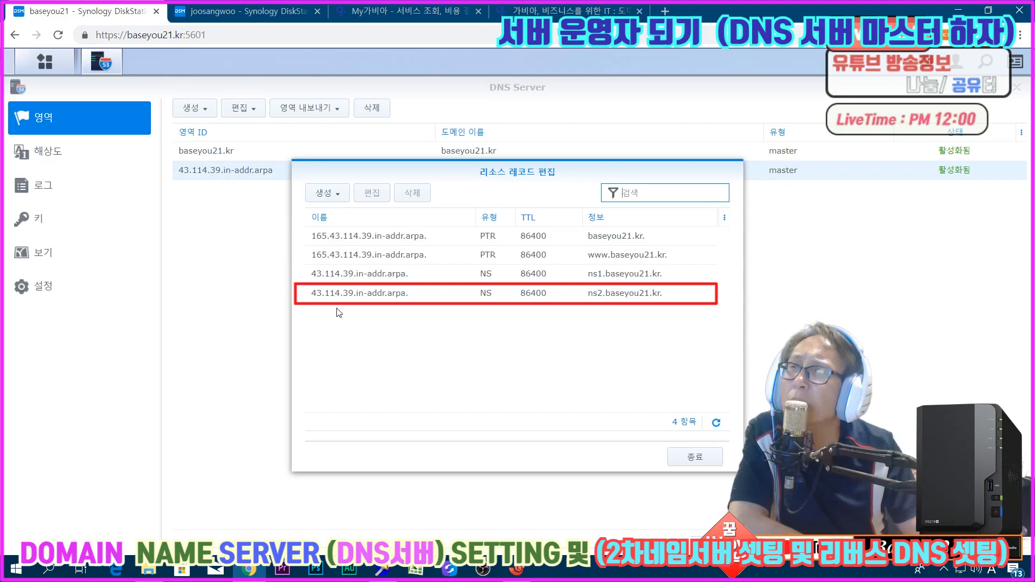
Step: Close the reverse zone's record list and check the DNS Server log for new entries
{"action": "left_click", "coordinate": [695, 457]}
{"action": "left_click", "coordinate": [47, 192]}
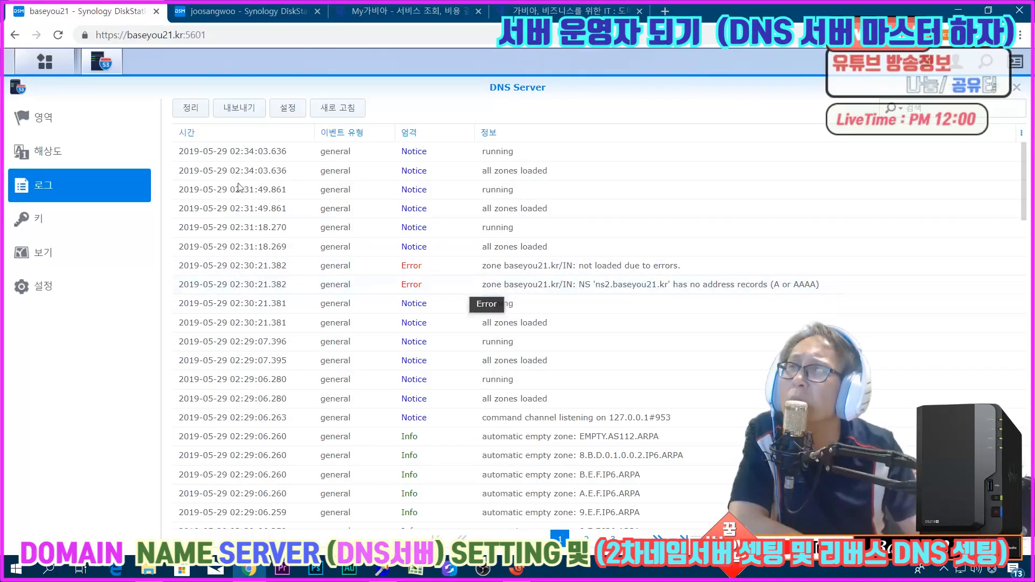
{"action": "left_click", "coordinate": [51, 57]}
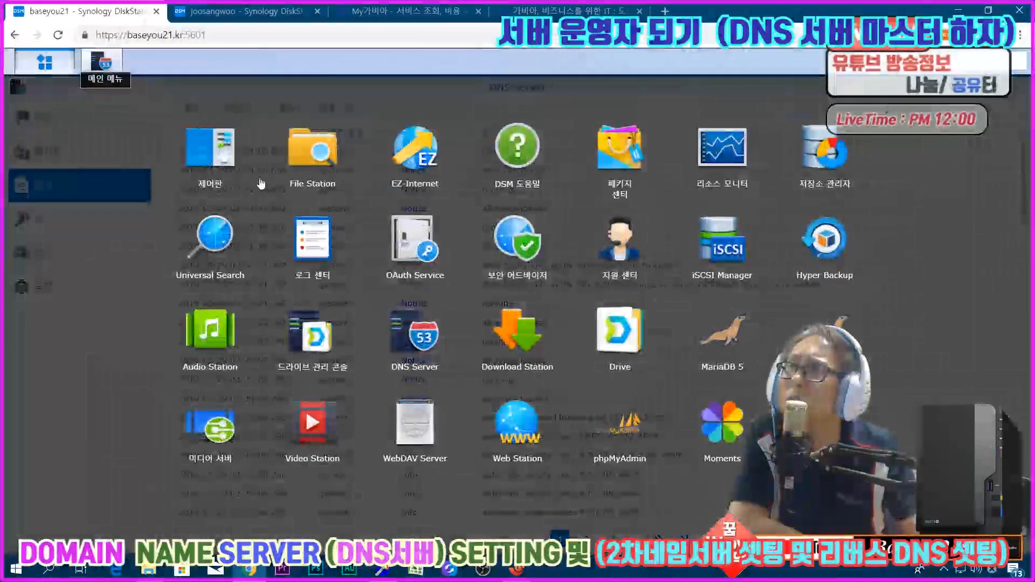
{"action": "left_click", "coordinate": [402, 322]}
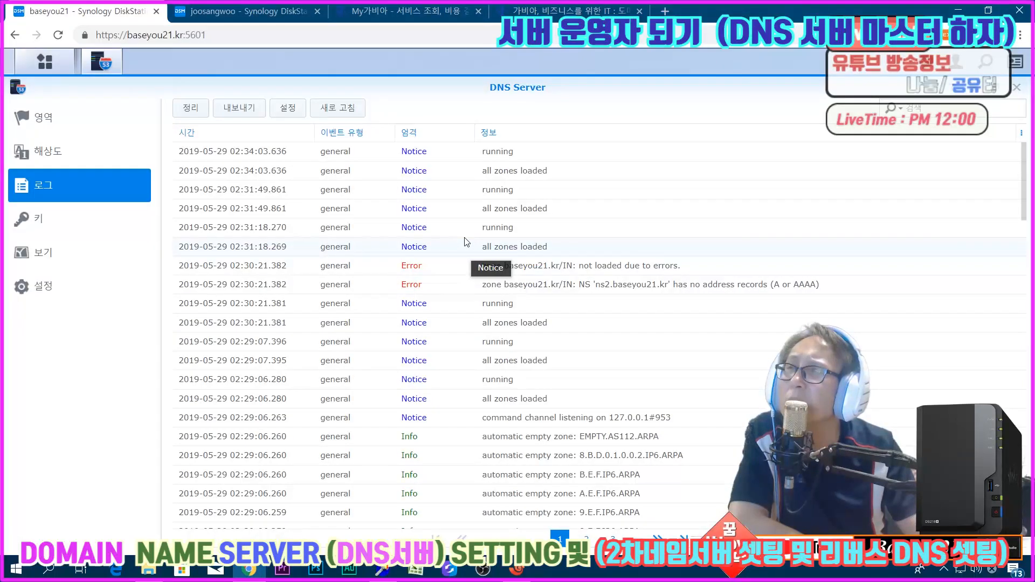
{"action": "left_click", "coordinate": [46, 60]}
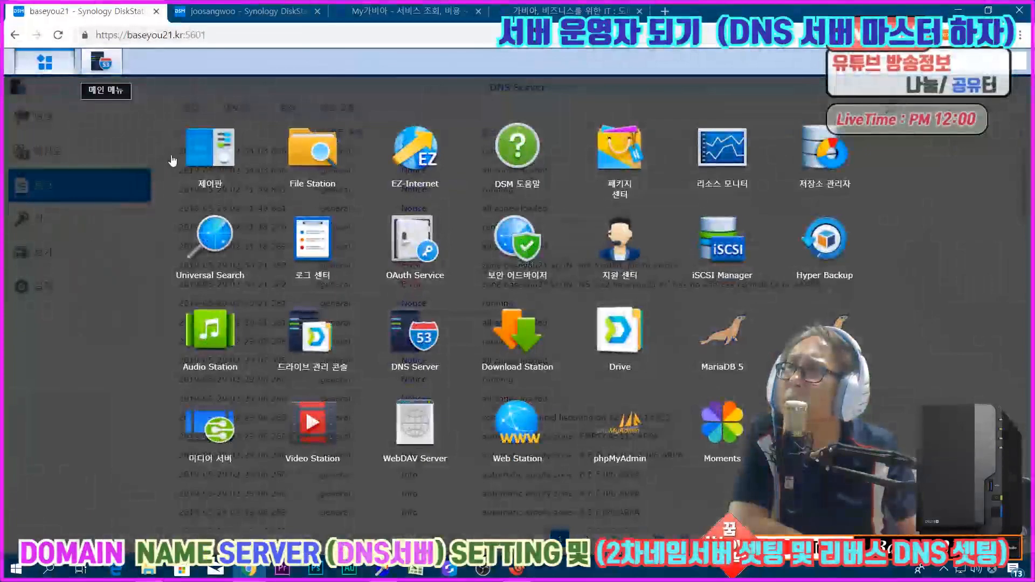
{"action": "left_click", "coordinate": [46, 61]}
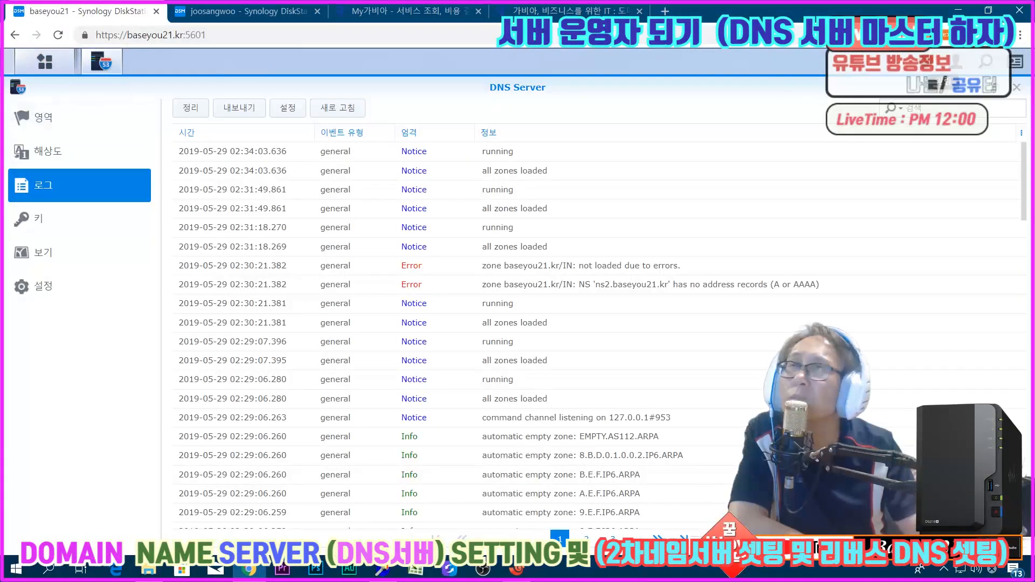
Step: Restore the DNS Server window, stop the DNS Server package in Package Center, and run it again
{"action": "left_click", "coordinate": [995, 88]}
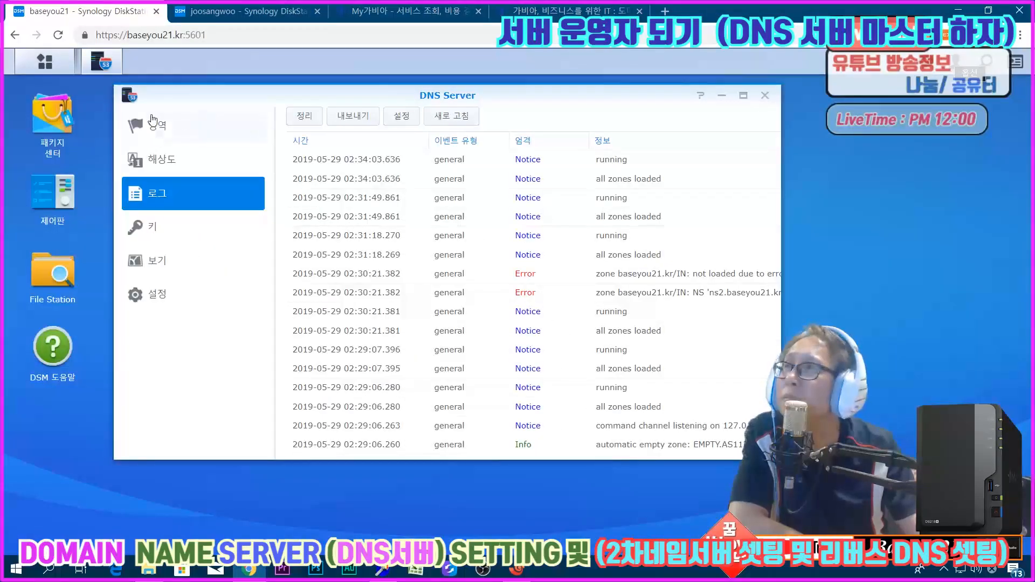
{"action": "left_click", "coordinate": [58, 119]}
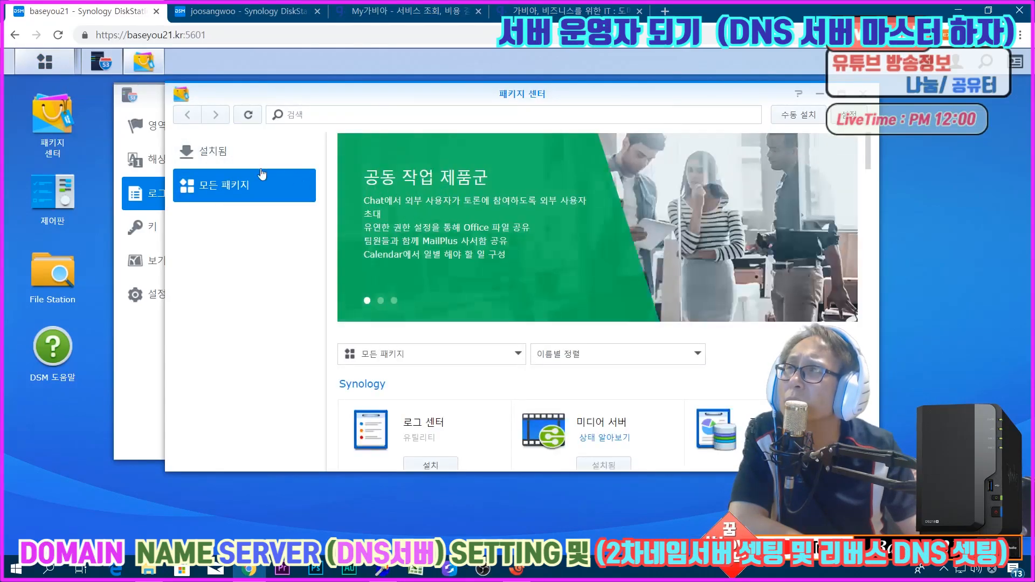
{"action": "left_click", "coordinate": [245, 164]}
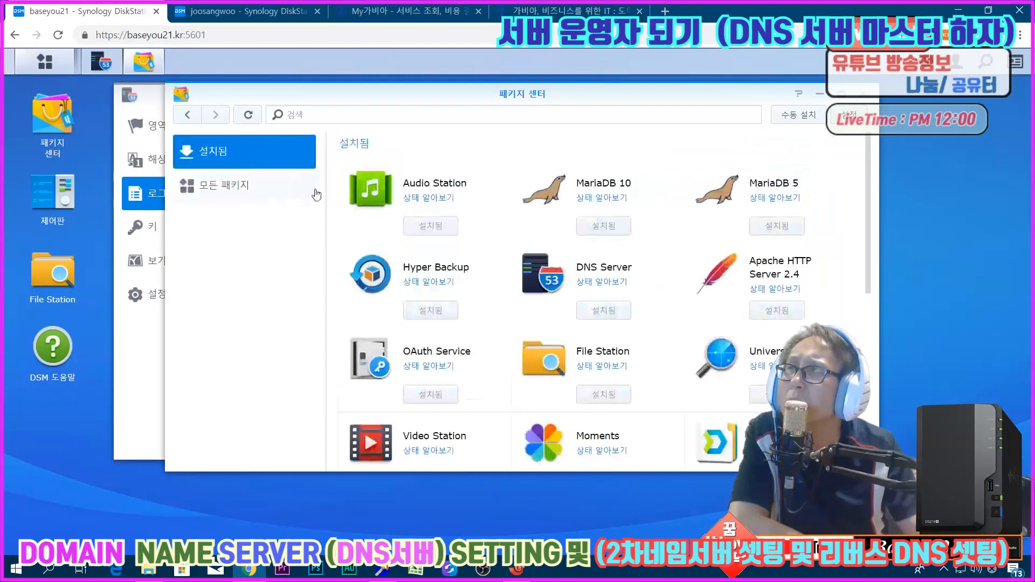
{"action": "left_click", "coordinate": [654, 272]}
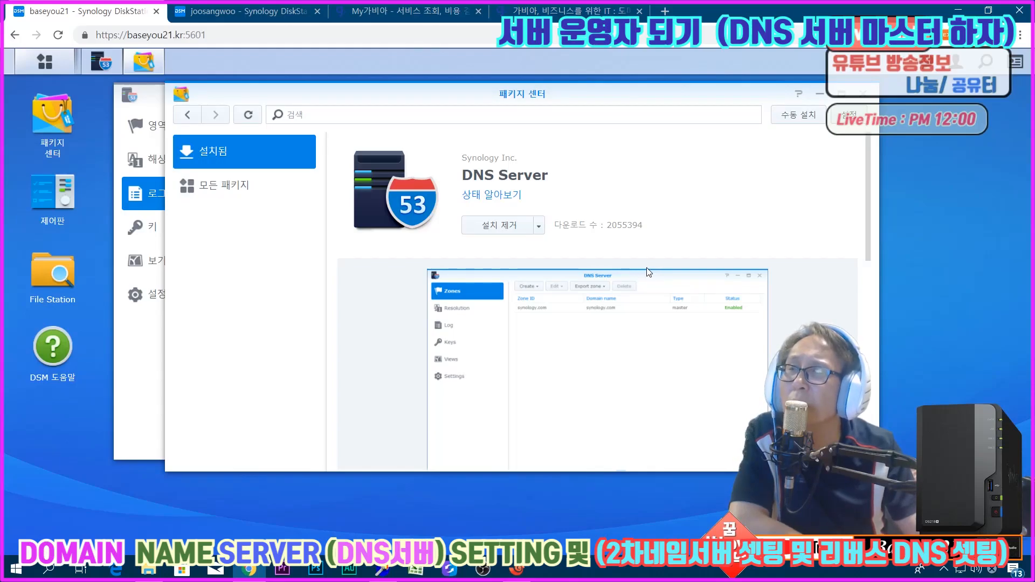
{"action": "left_click", "coordinate": [538, 227]}
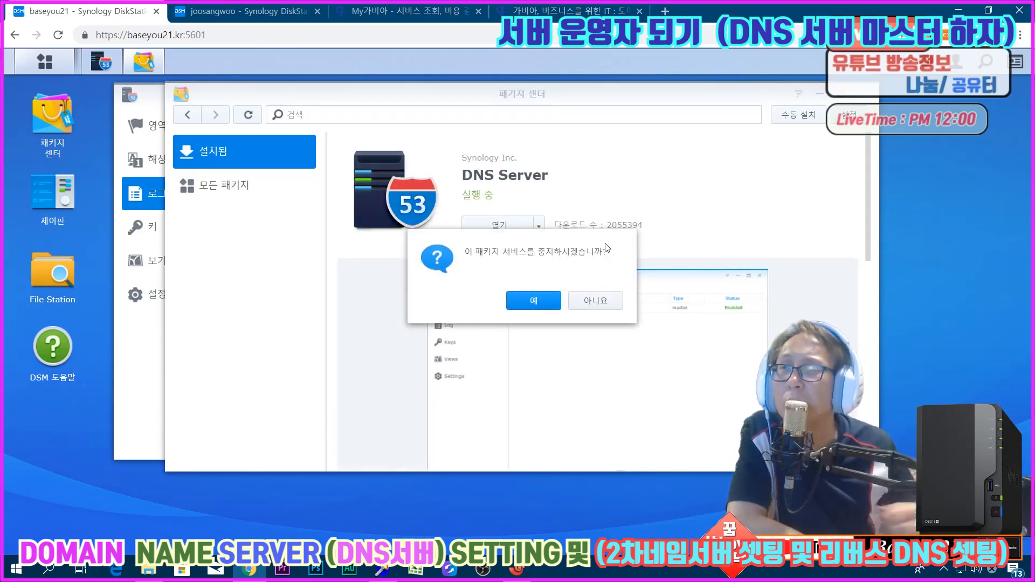
{"action": "left_click", "coordinate": [534, 301]}
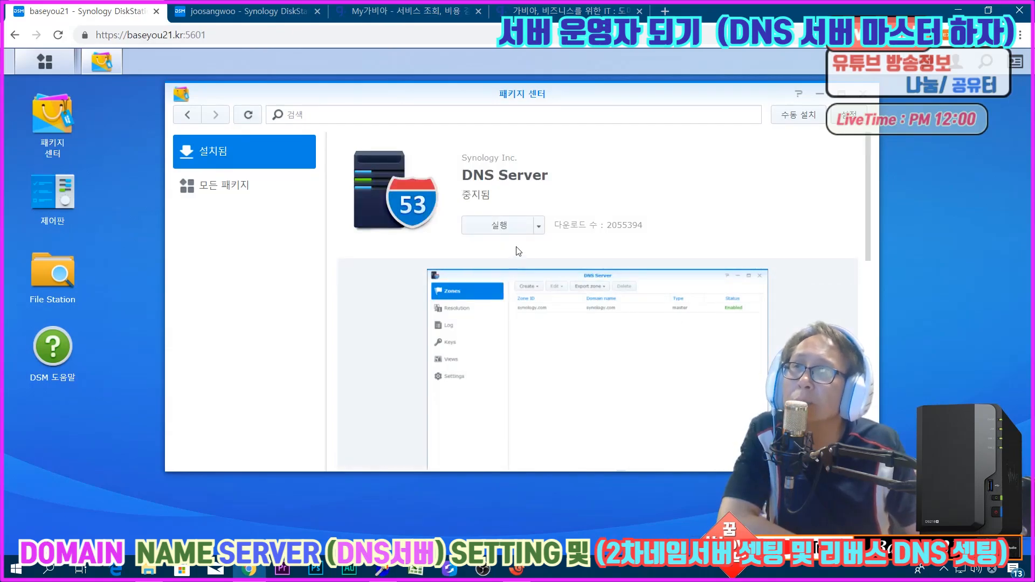
{"action": "left_click", "coordinate": [500, 226]}
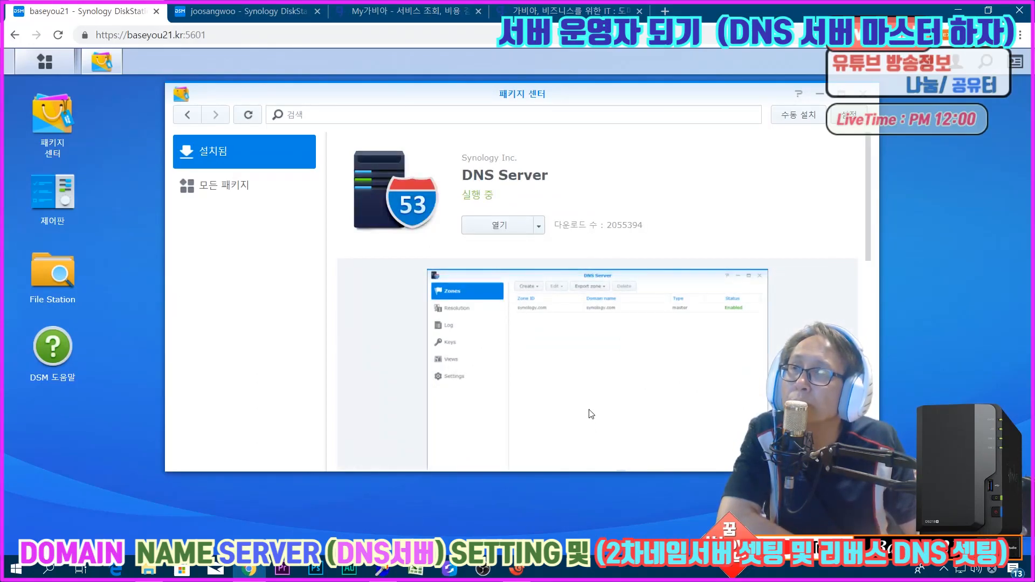
Step: Reopen DNS Server and review the baseyou21.kr zone's resource records, closing the record list when done
{"action": "left_click", "coordinate": [45, 62]}
{"action": "left_click", "coordinate": [425, 341]}
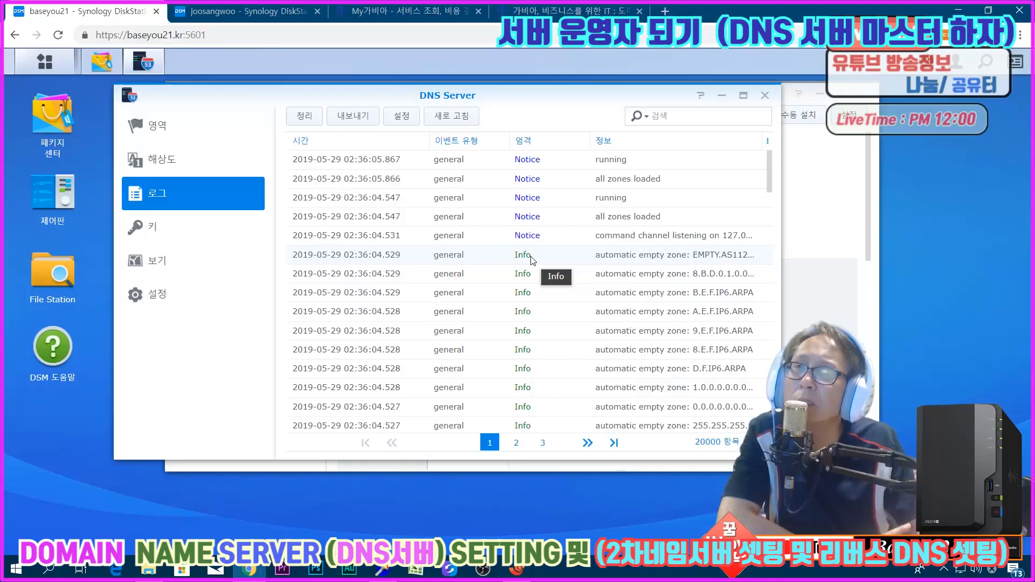
{"action": "left_click", "coordinate": [174, 139]}
{"action": "double_click", "coordinate": [335, 160]}
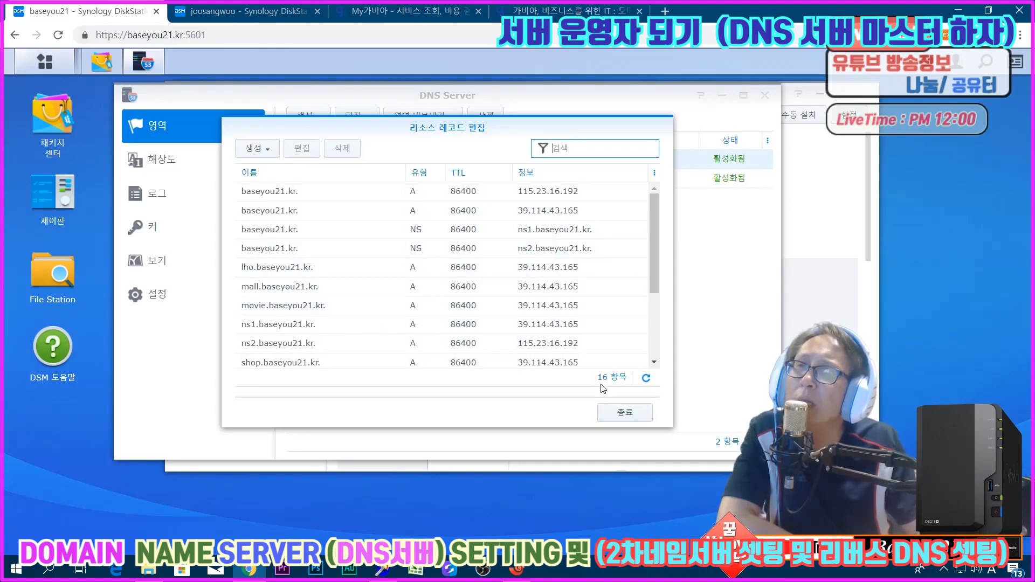
{"action": "left_click", "coordinate": [621, 413]}
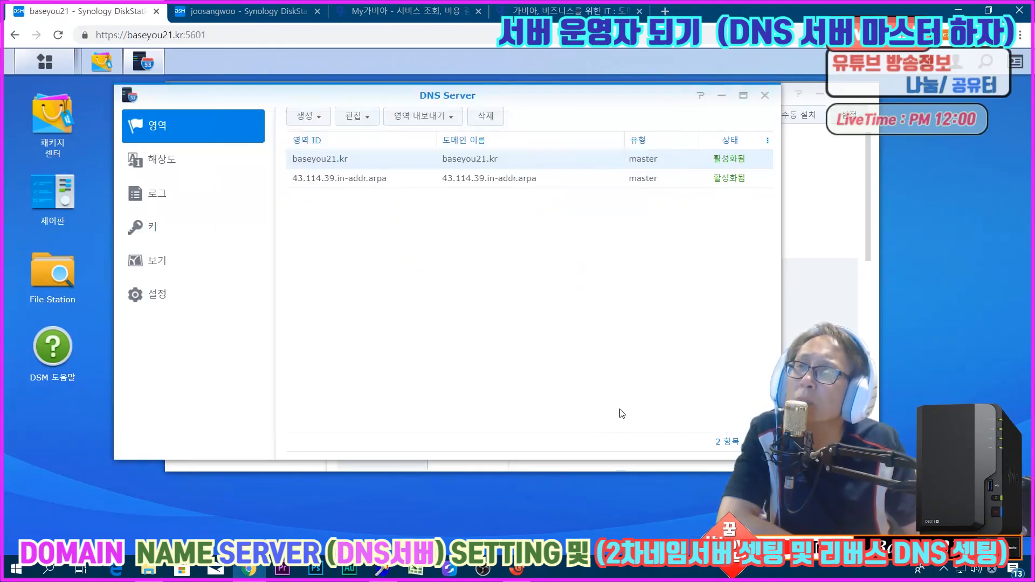
Step: Review the PTR and NS records of the 43.114.39.in-addr.arpa reverse zone and close the record list
{"action": "double_click", "coordinate": [351, 184]}
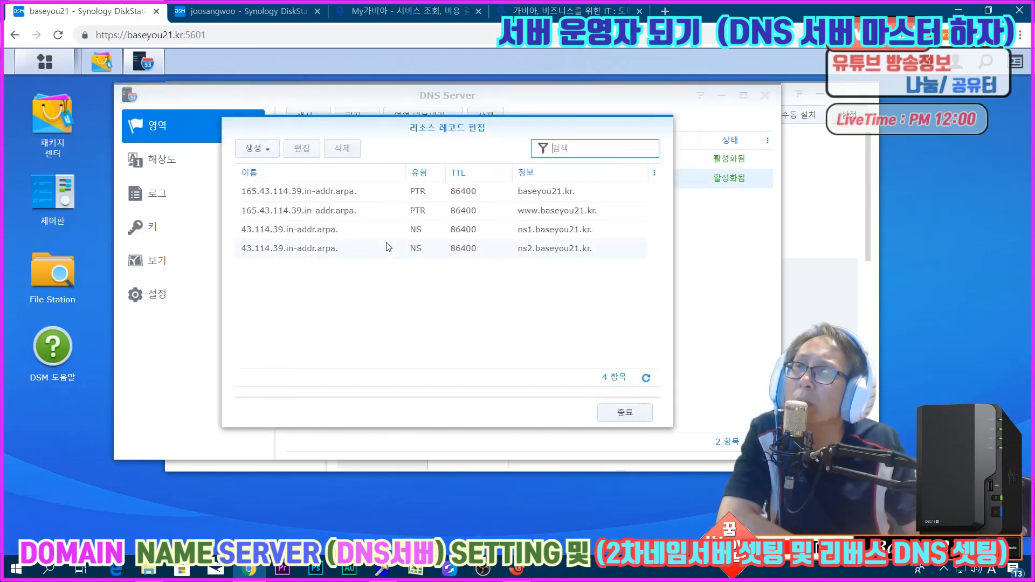
{"action": "left_click_drag", "start_coordinate": [366, 128], "coordinate": [545, 291]}
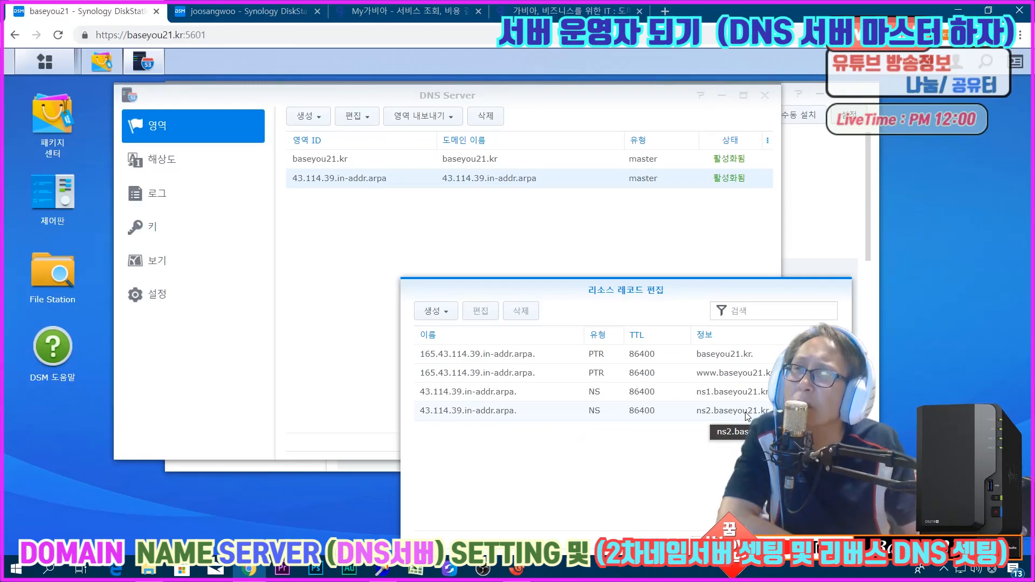
{"action": "left_click_drag", "start_coordinate": [586, 290], "coordinate": [532, 235]}
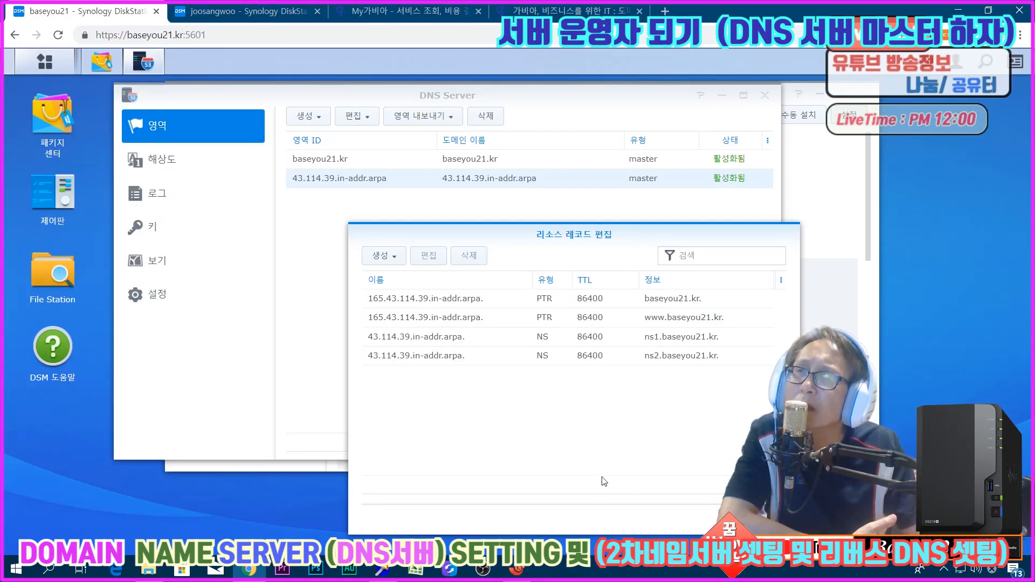
{"action": "left_click", "coordinate": [766, 519]}
{"action": "left_click", "coordinate": [320, 167]}
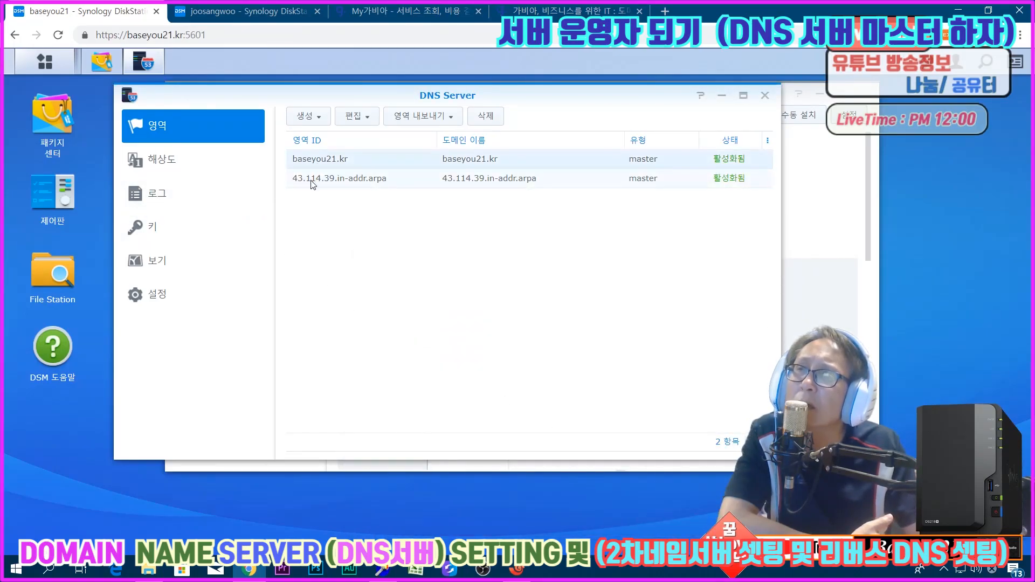
{"action": "left_click", "coordinate": [312, 185]}
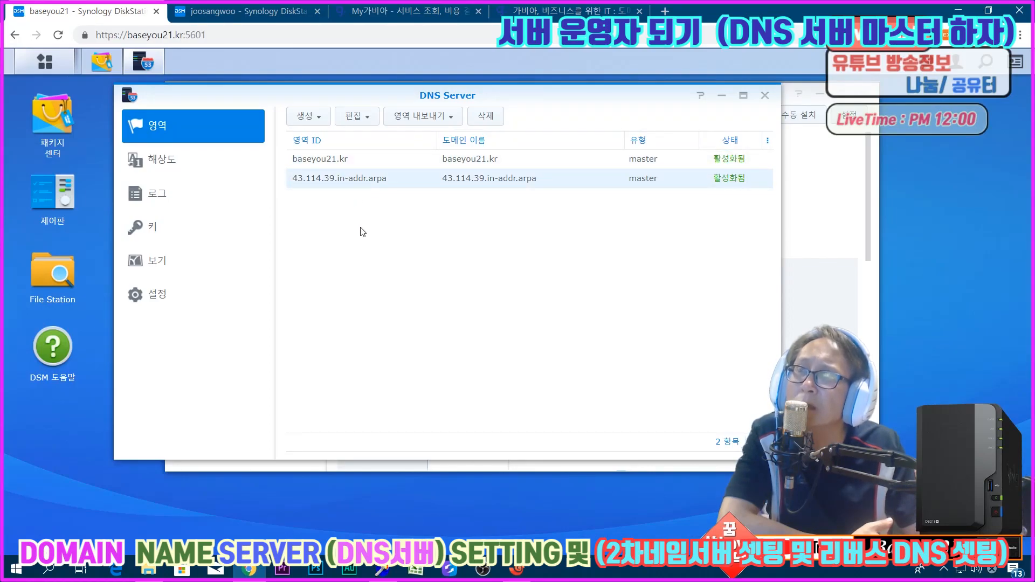
{"action": "left_click", "coordinate": [343, 161]}
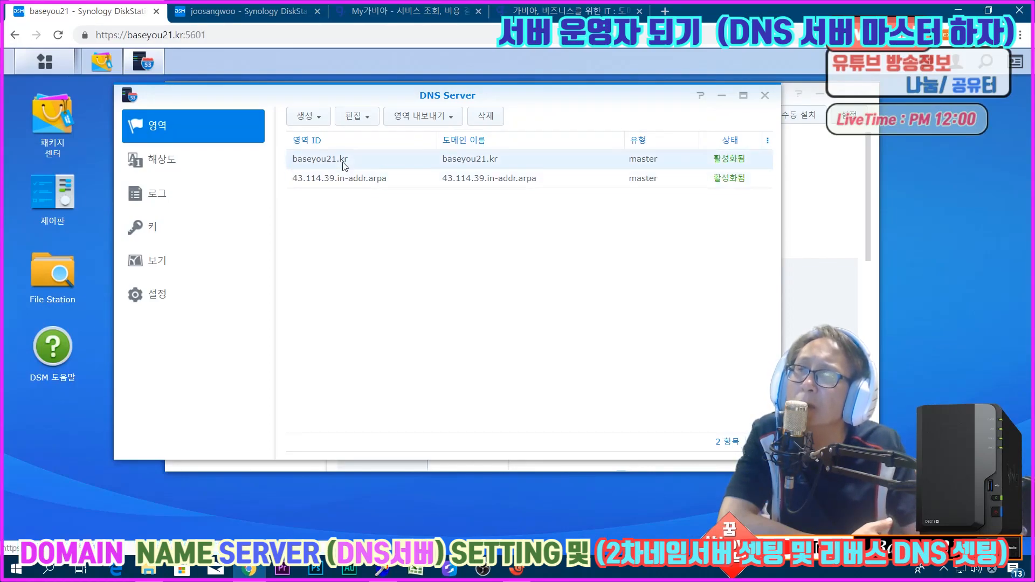
{"action": "left_click", "coordinate": [186, 198]}
{"action": "left_click", "coordinate": [161, 130]}
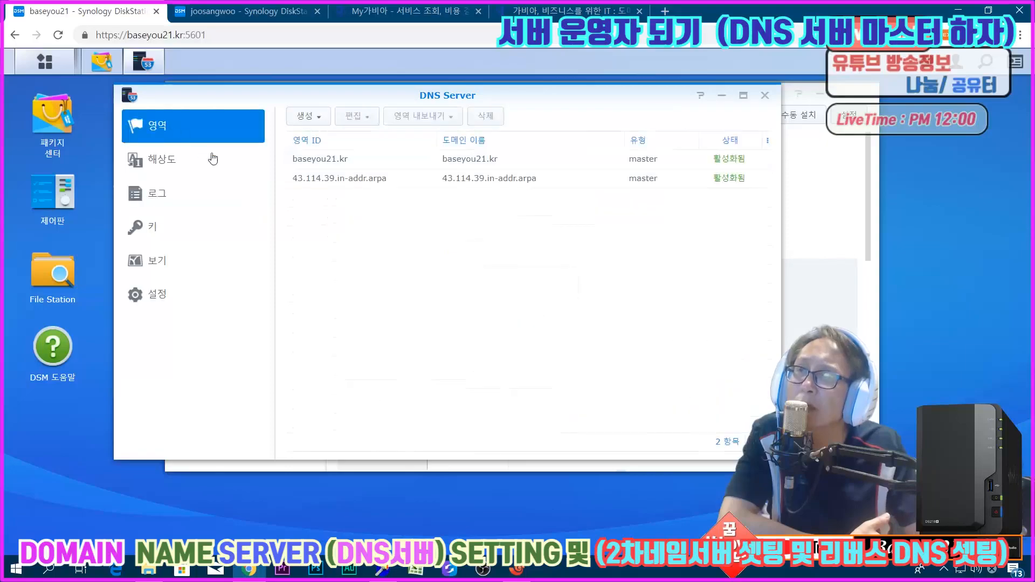
Step: Recheck the record lists of both the baseyou21.kr zone and the 43.114.39.in-addr.arpa reverse zone, closing each one
{"action": "double_click", "coordinate": [343, 162]}
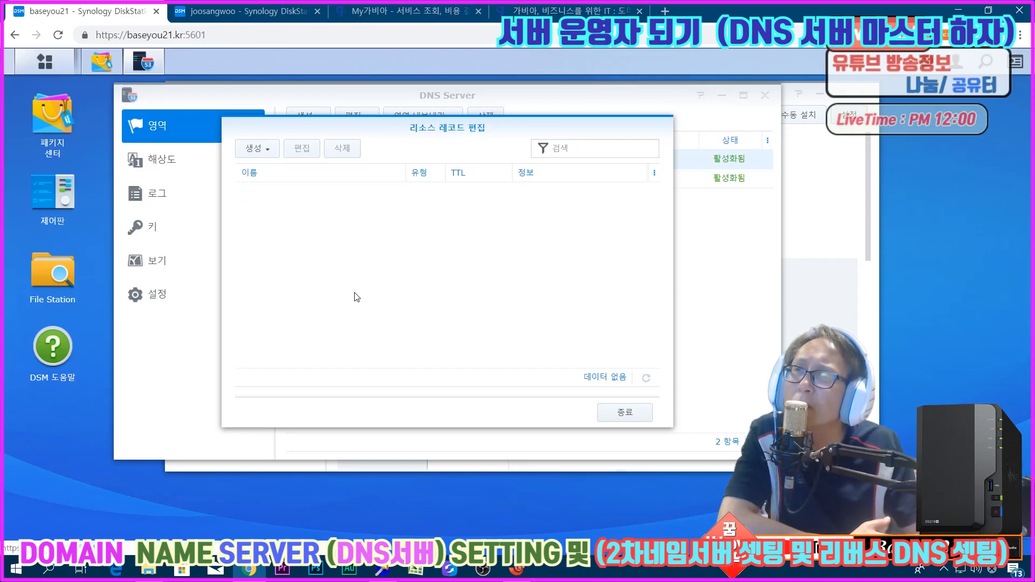
{"action": "left_click", "coordinate": [338, 254]}
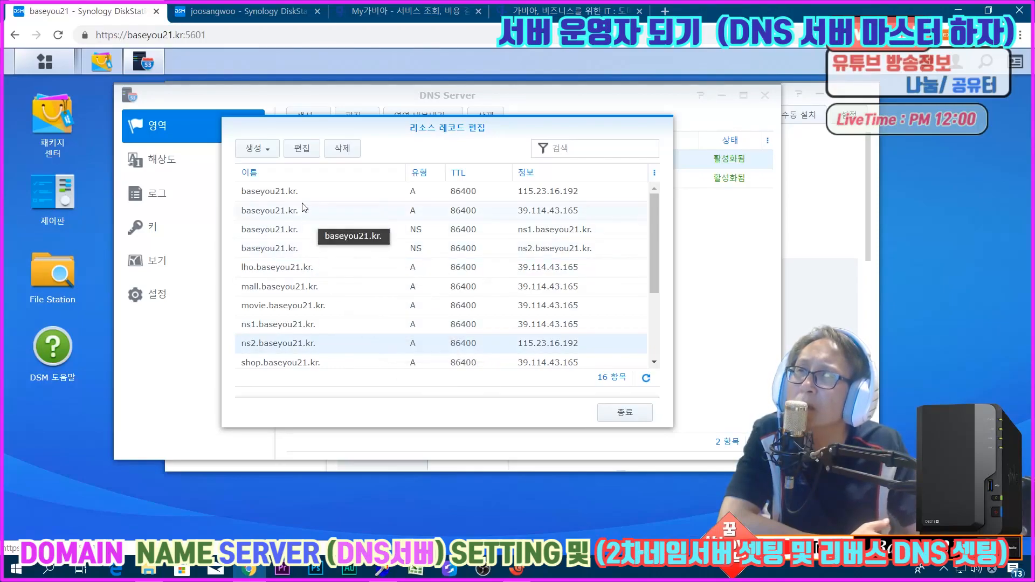
{"action": "left_click", "coordinate": [328, 211]}
{"action": "left_click", "coordinate": [613, 414]}
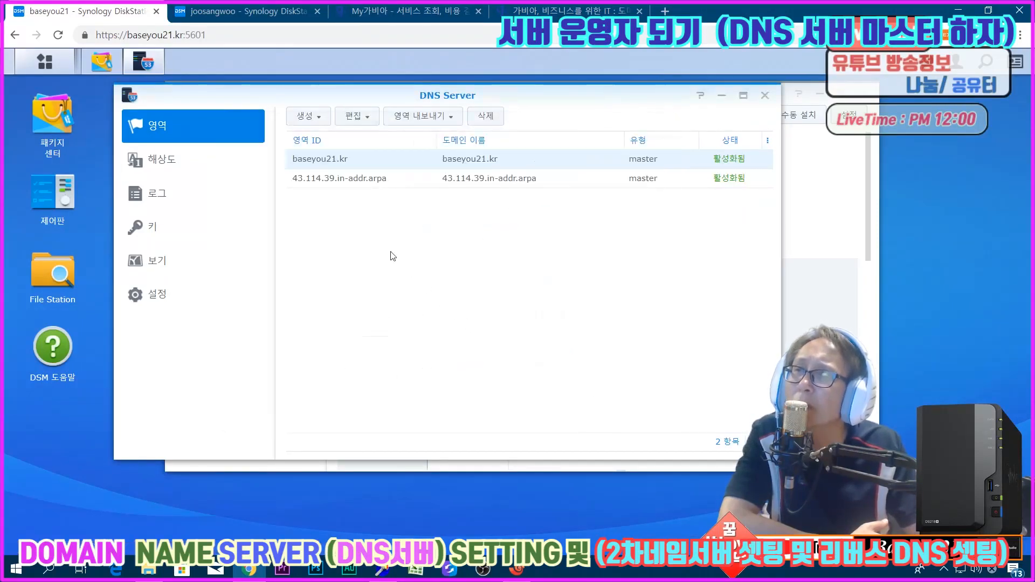
{"action": "double_click", "coordinate": [360, 186]}
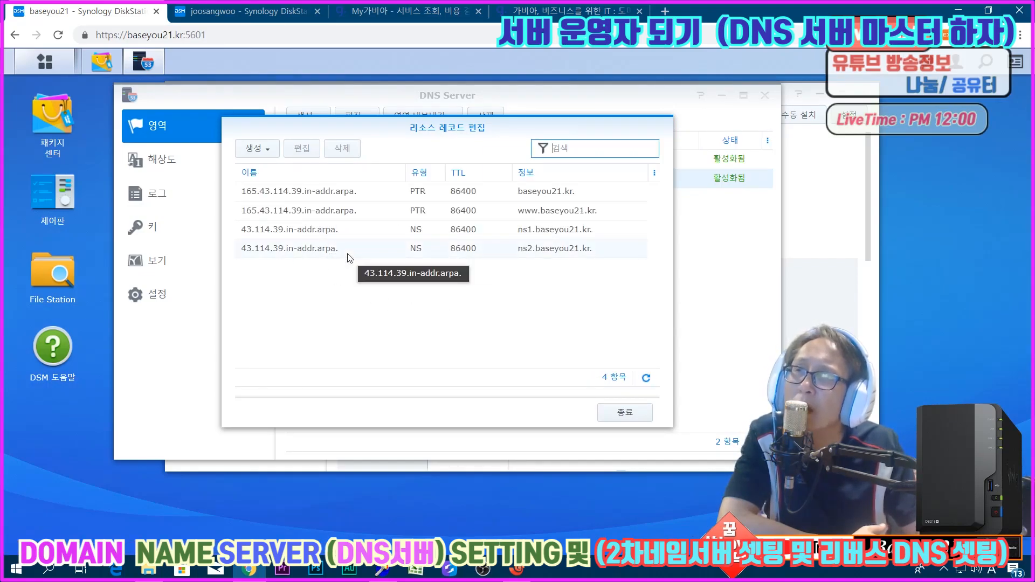
{"action": "left_click", "coordinate": [625, 413]}
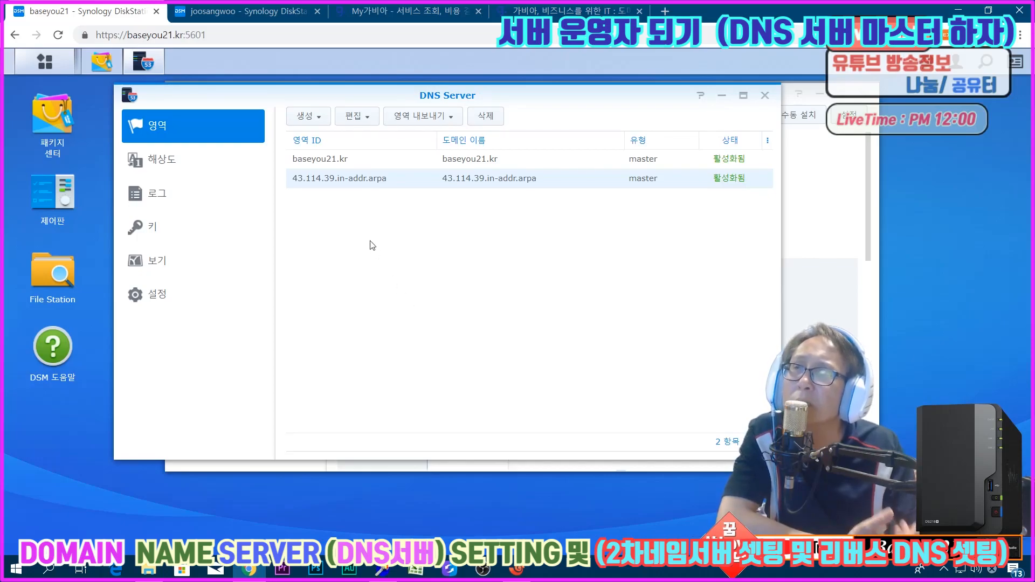
Step: Examine the zone transfer and slave notification options in the baseyou21.kr zone settings, cancel, and close DNS Server
{"action": "right_click", "coordinate": [329, 158]}
{"action": "left_click", "coordinate": [307, 236]}
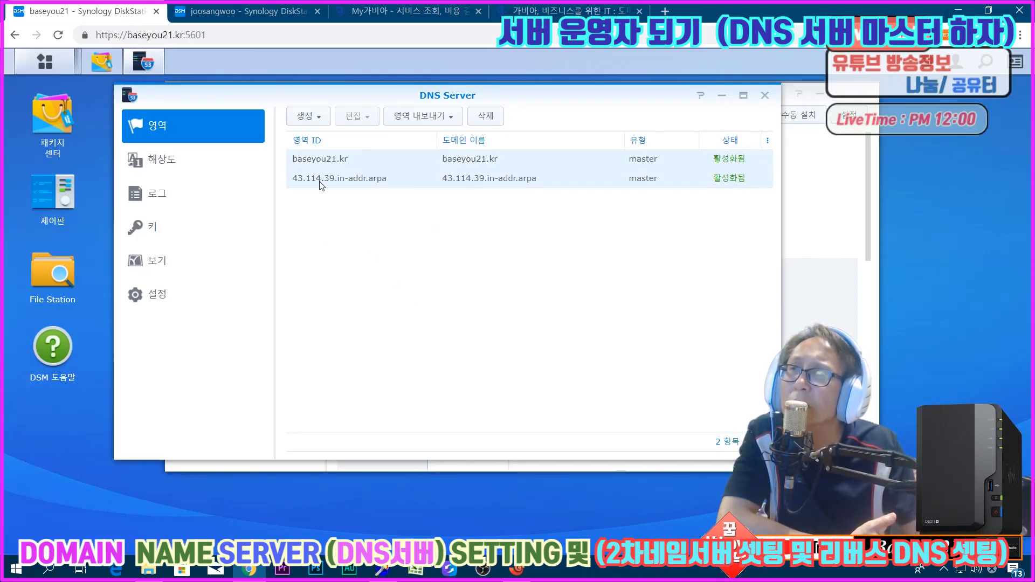
{"action": "left_click", "coordinate": [327, 161]}
{"action": "right_click", "coordinate": [326, 161]}
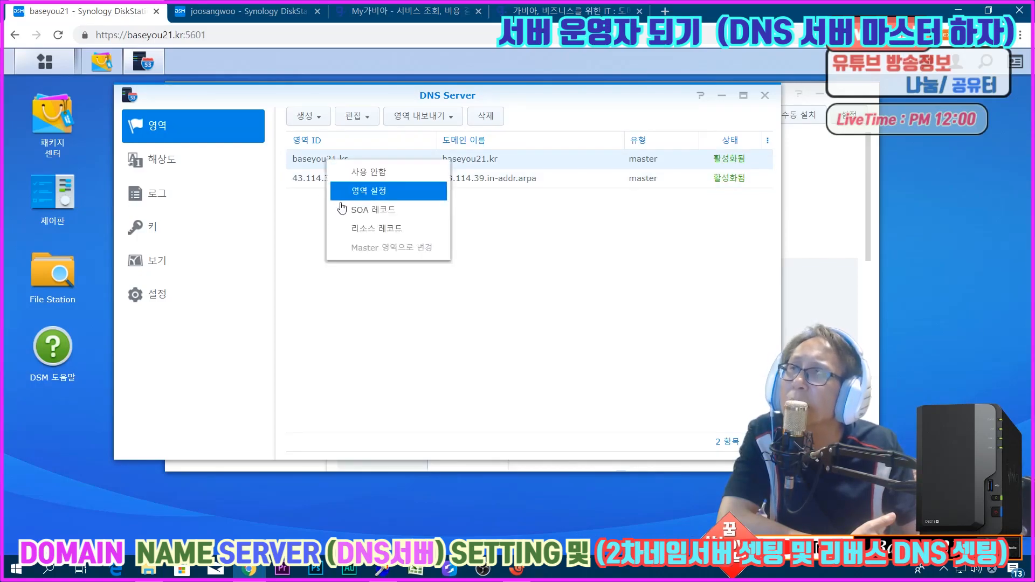
{"action": "left_click", "coordinate": [356, 193]}
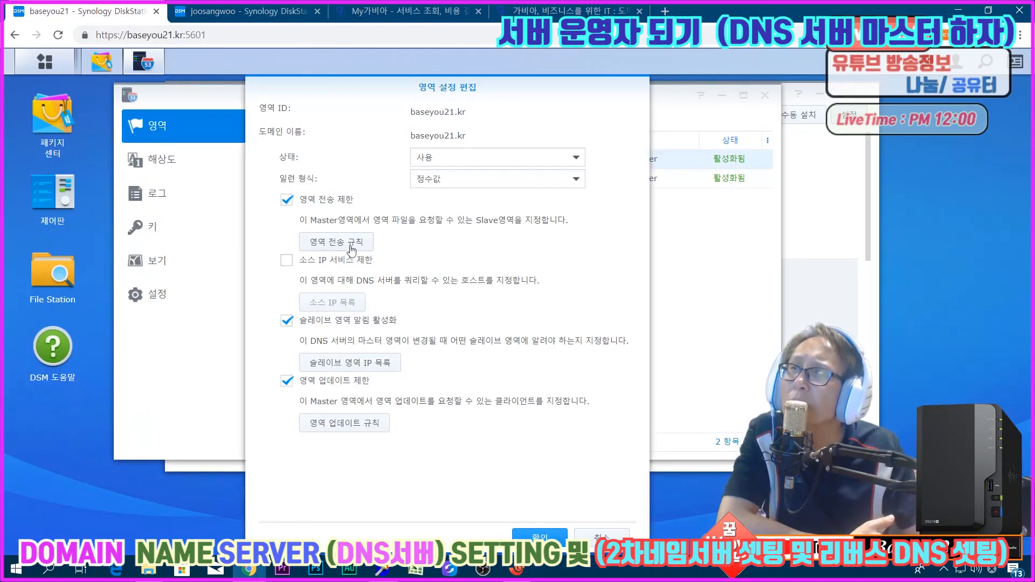
{"action": "left_click", "coordinate": [622, 535]}
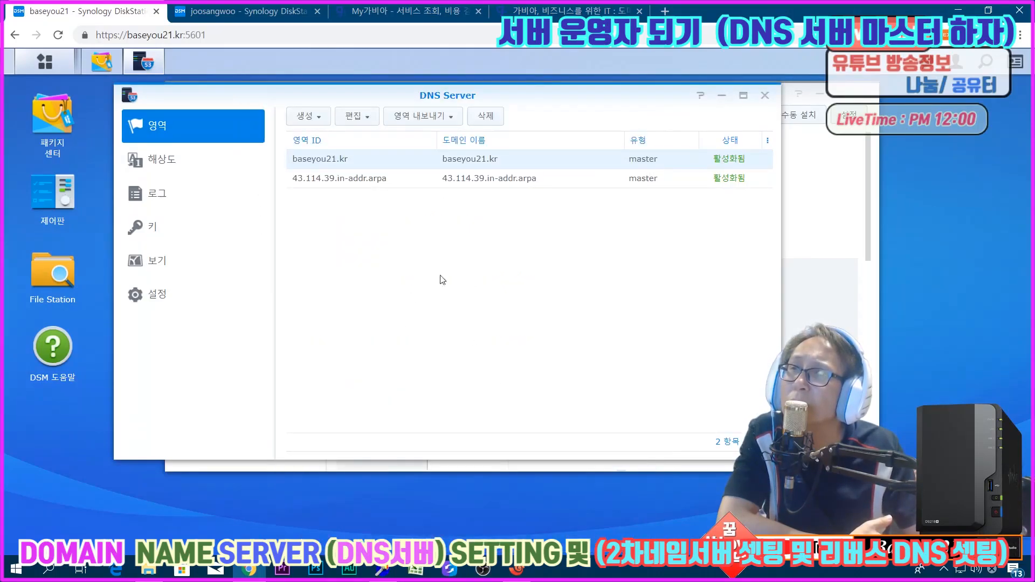
{"action": "left_click", "coordinate": [375, 181]}
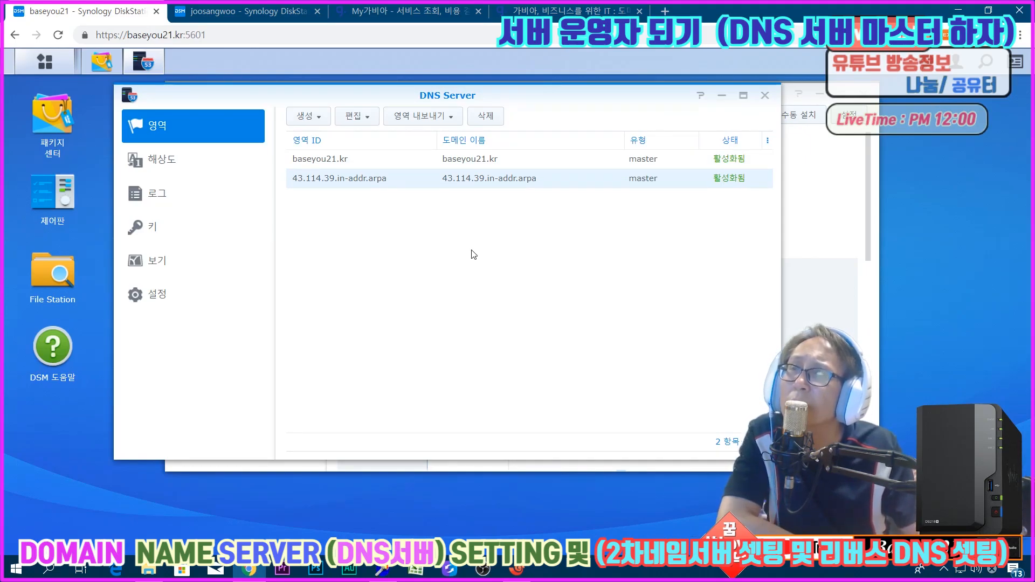
{"action": "left_click", "coordinate": [764, 97]}
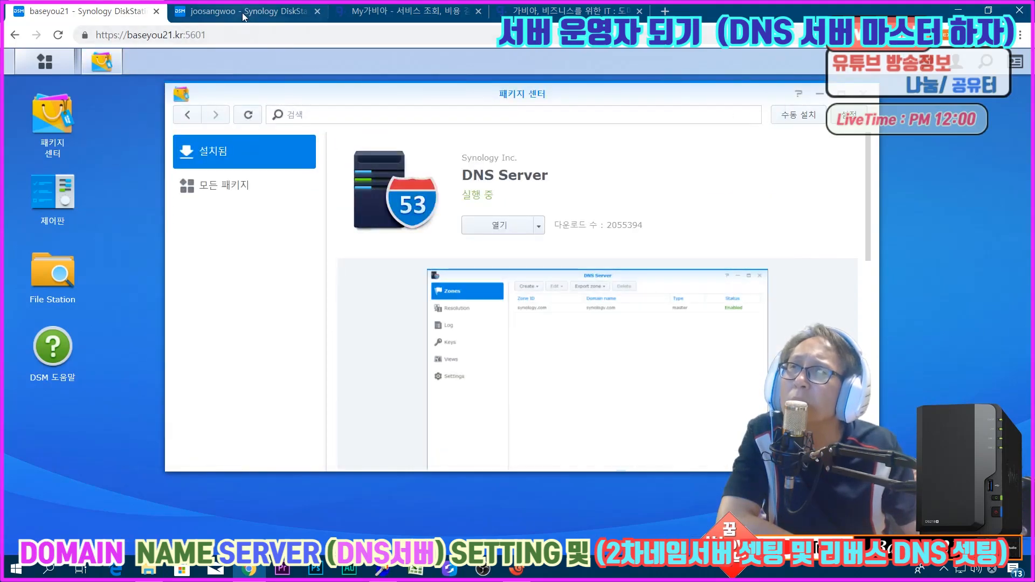
Step: On the secondary NAS at cjoon.com, close the Control Panel and open DNS Server's zone creation choices
{"action": "left_click", "coordinate": [244, 17]}
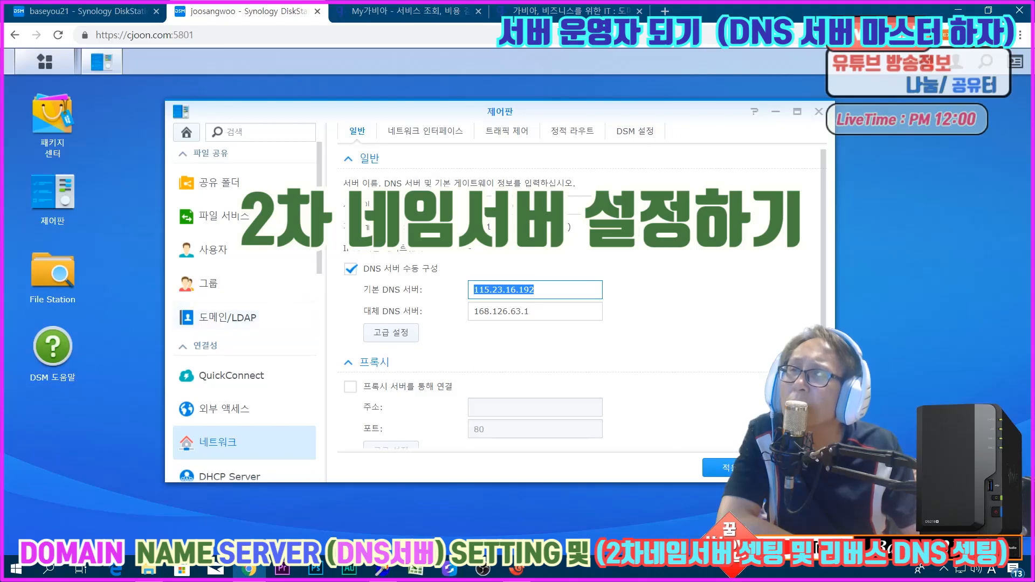
{"action": "left_click", "coordinate": [819, 111]}
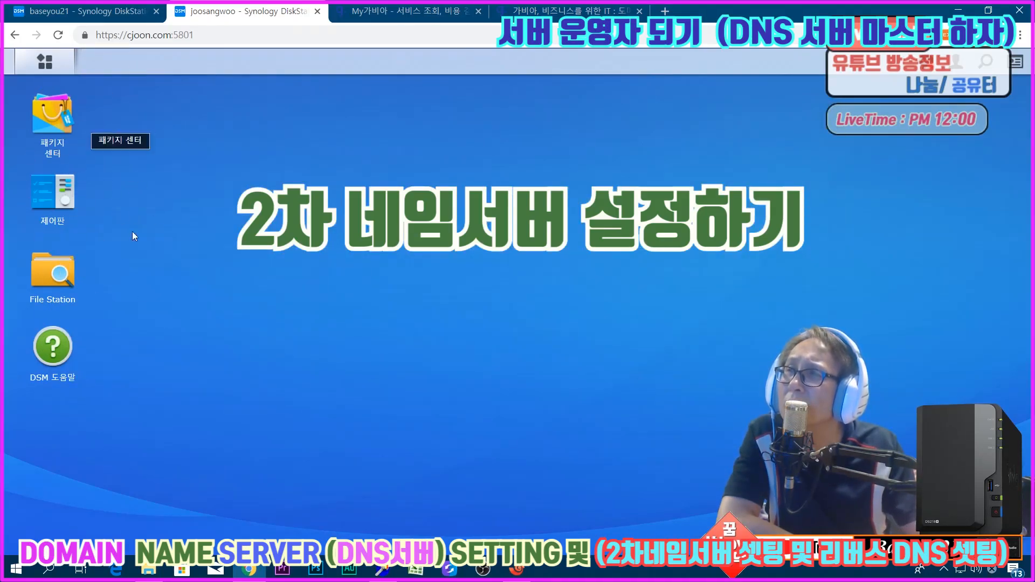
{"action": "left_click", "coordinate": [45, 61]}
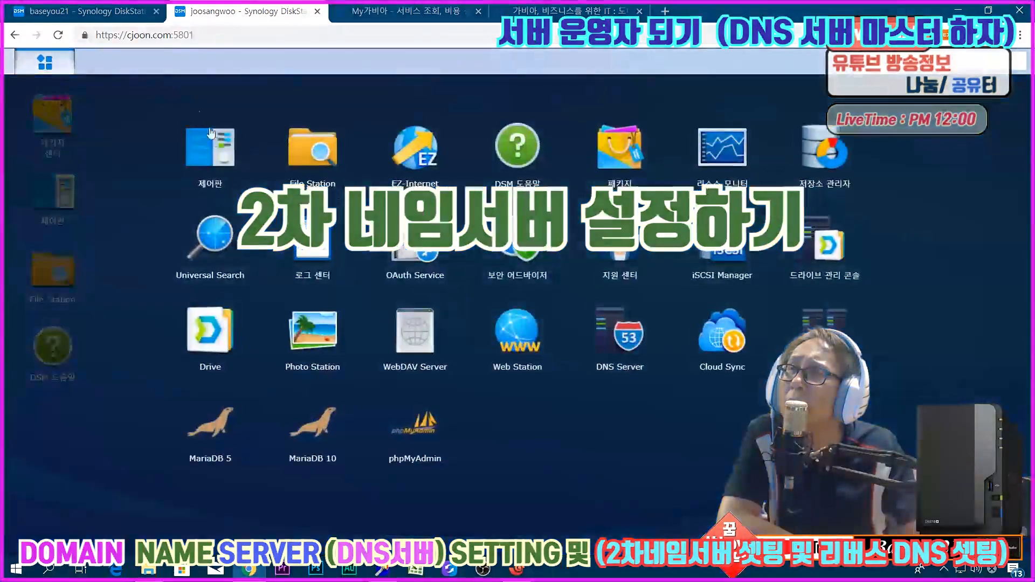
{"action": "left_click", "coordinate": [594, 325]}
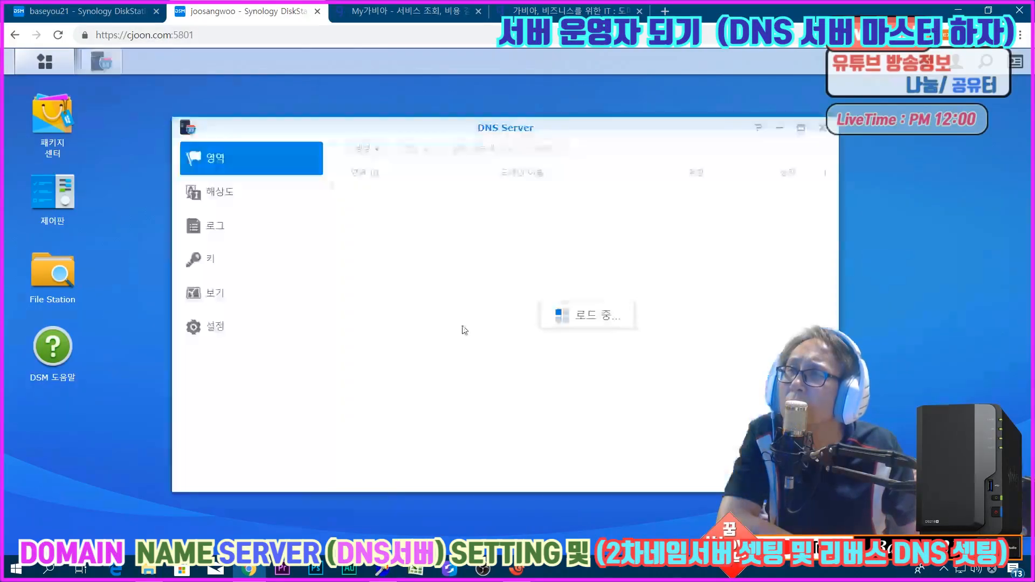
{"action": "left_click", "coordinate": [366, 149]}
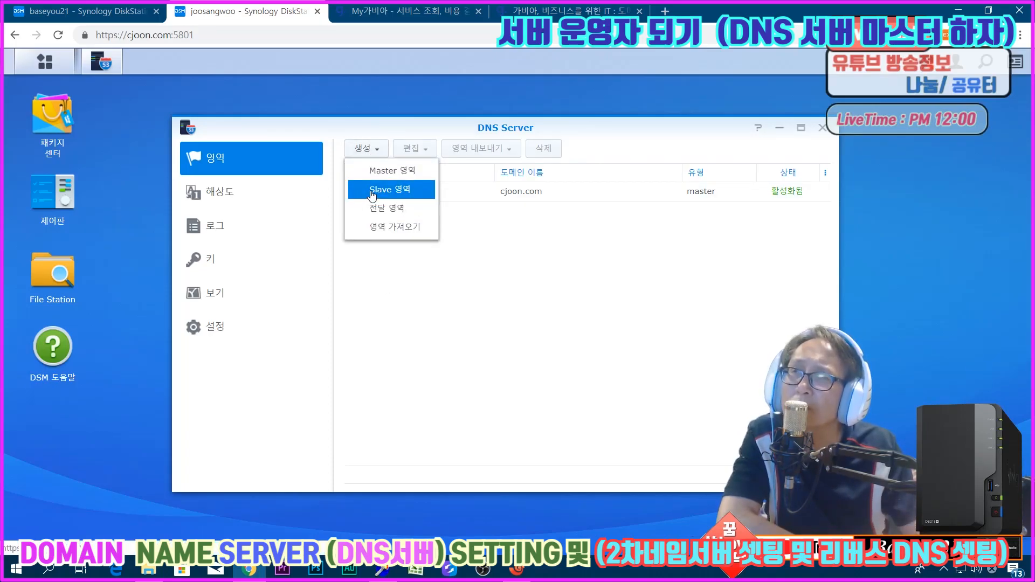
Step: Switch back to the baseyou21.kr NAS and close Package Center
{"action": "left_click", "coordinate": [118, 17]}
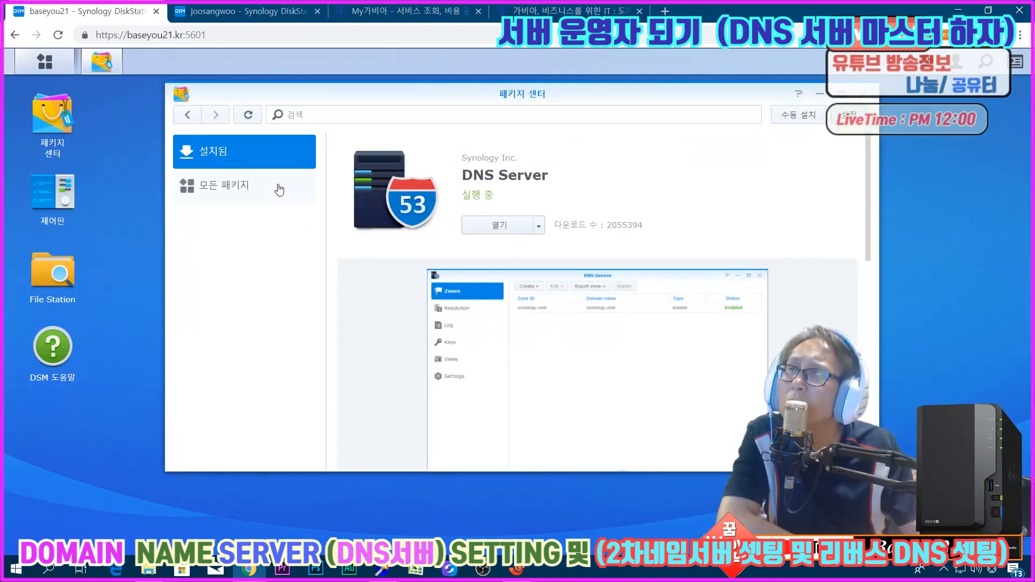
{"action": "left_click", "coordinate": [861, 94]}
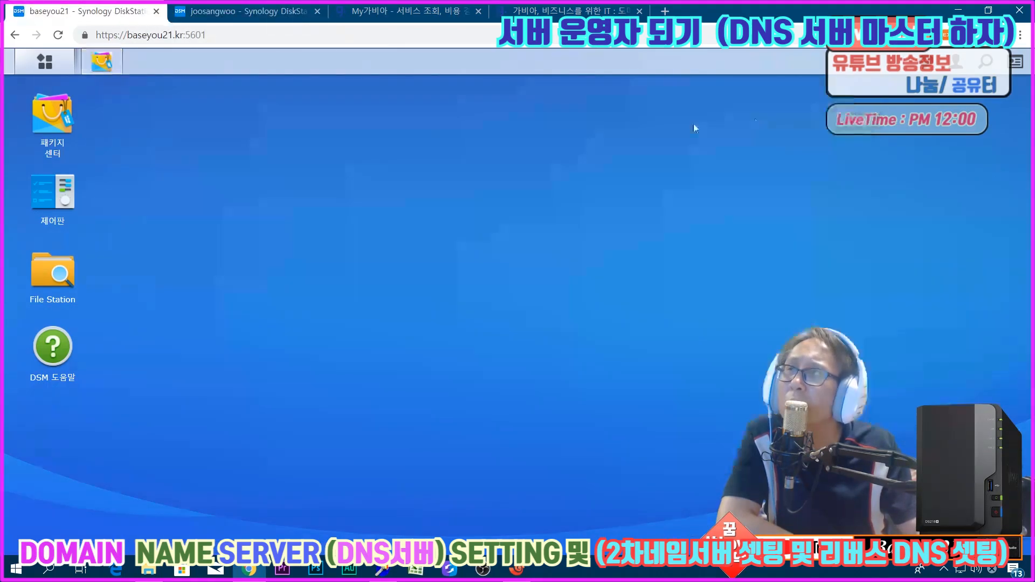
Step: Open DNS Server on the baseyou21.kr NAS, view the resource records of the baseyou21.kr zone, and close the record list
{"action": "left_click", "coordinate": [58, 71]}
{"action": "left_click", "coordinate": [435, 324]}
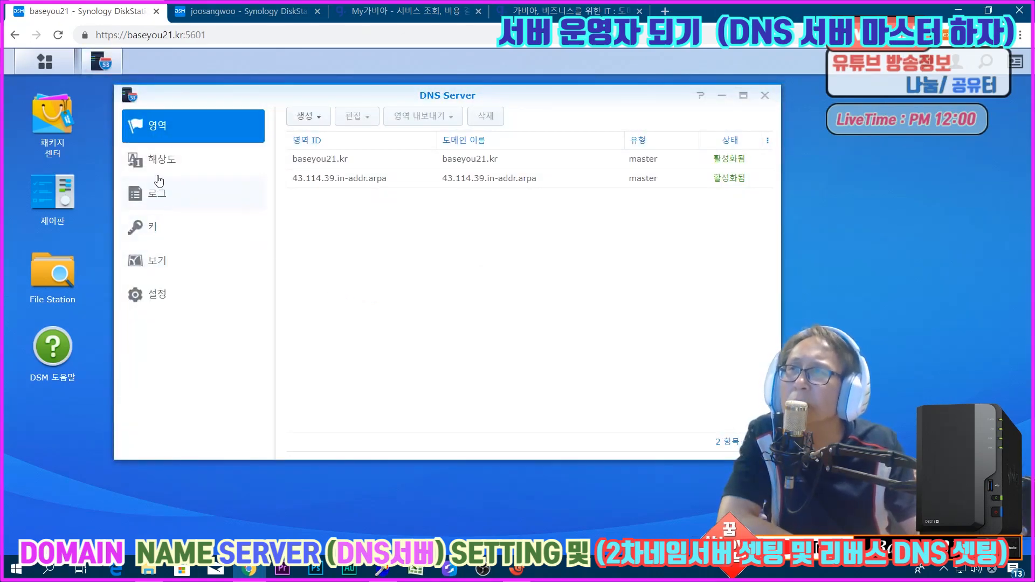
{"action": "double_click", "coordinate": [333, 164]}
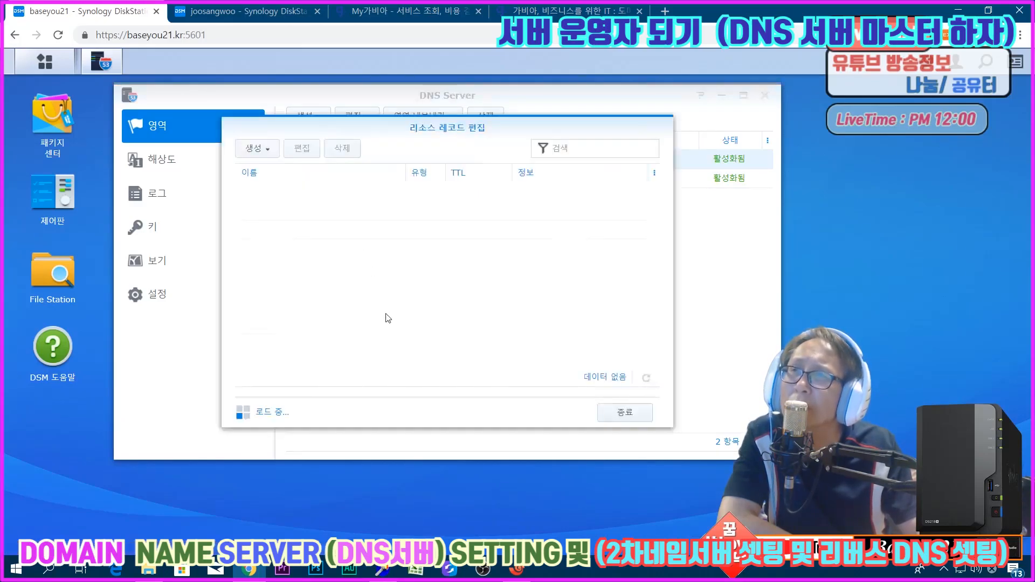
{"action": "key", "text": "Escape"}
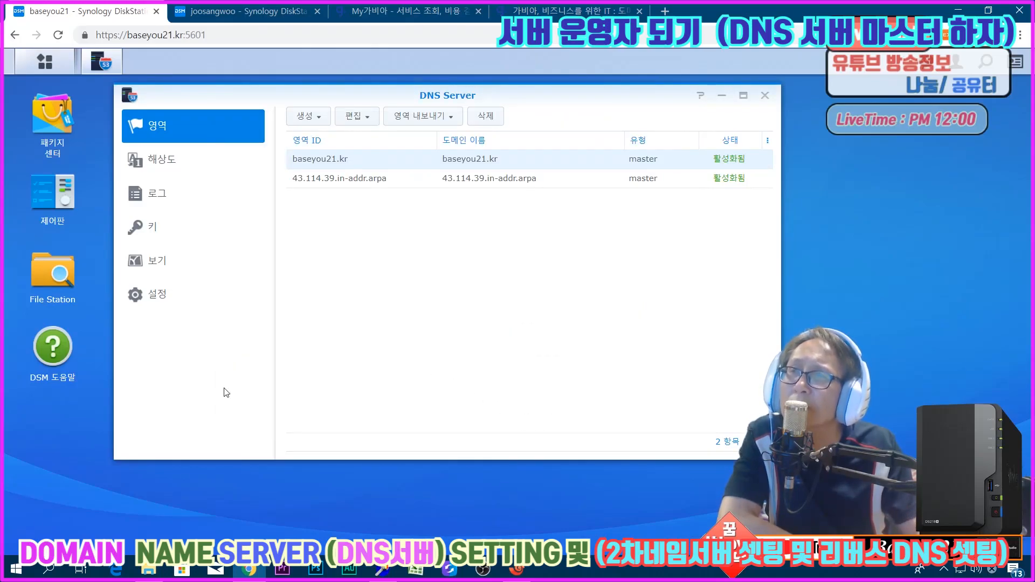
Step: On the secondary NAS at cjoon.com, create a forward slave zone for baseyou21.kr with master DNS server 39.114.43.165
{"action": "left_click", "coordinate": [243, 11]}
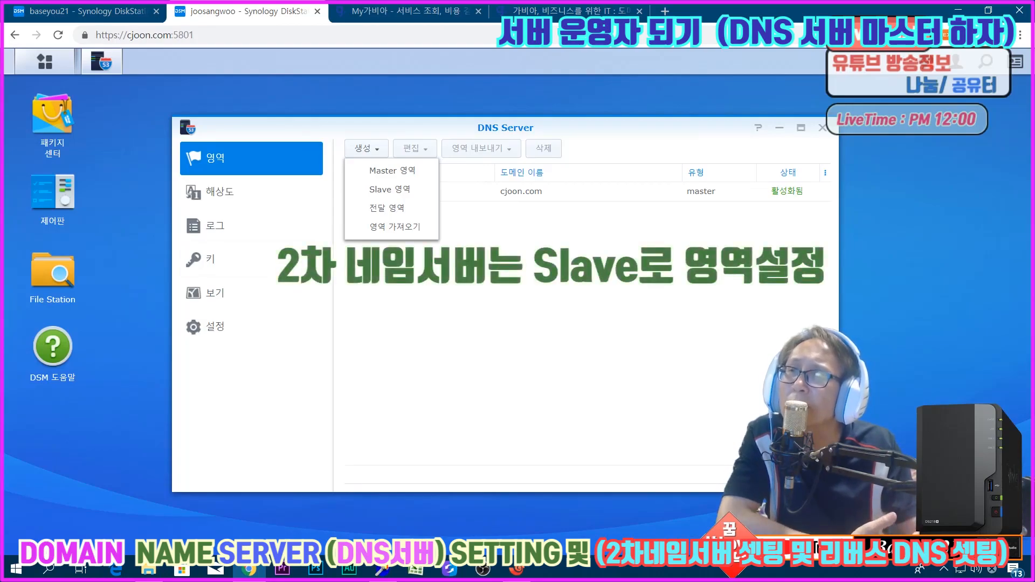
{"action": "left_click", "coordinate": [386, 191]}
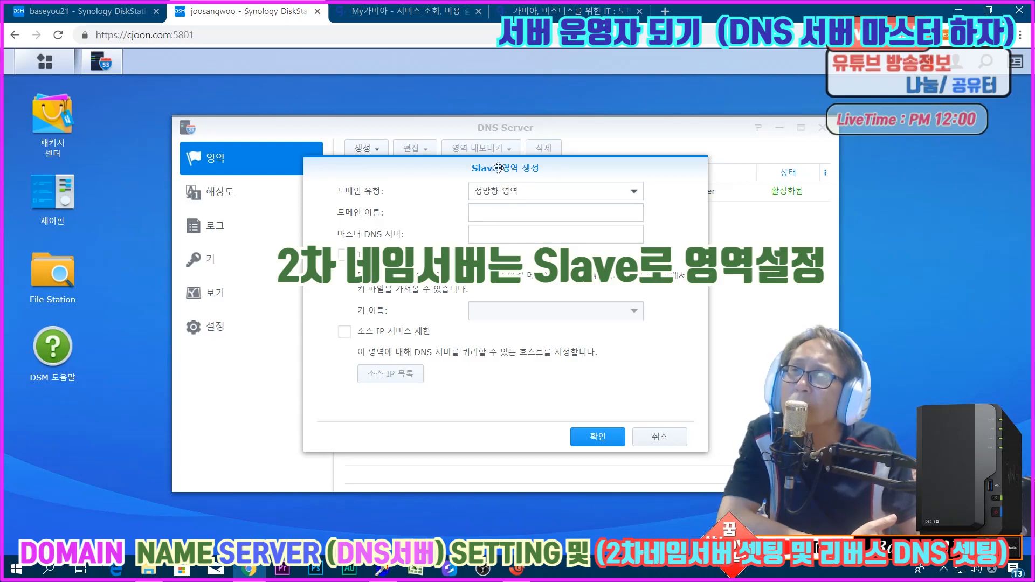
{"action": "left_click_drag", "start_coordinate": [492, 170], "coordinate": [591, 207]}
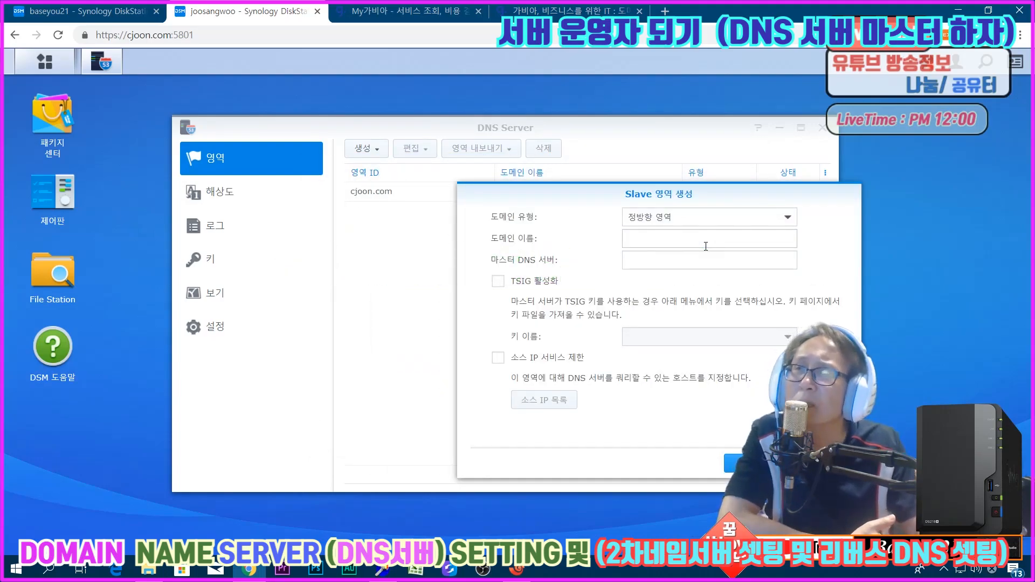
{"action": "left_click", "coordinate": [707, 246]}
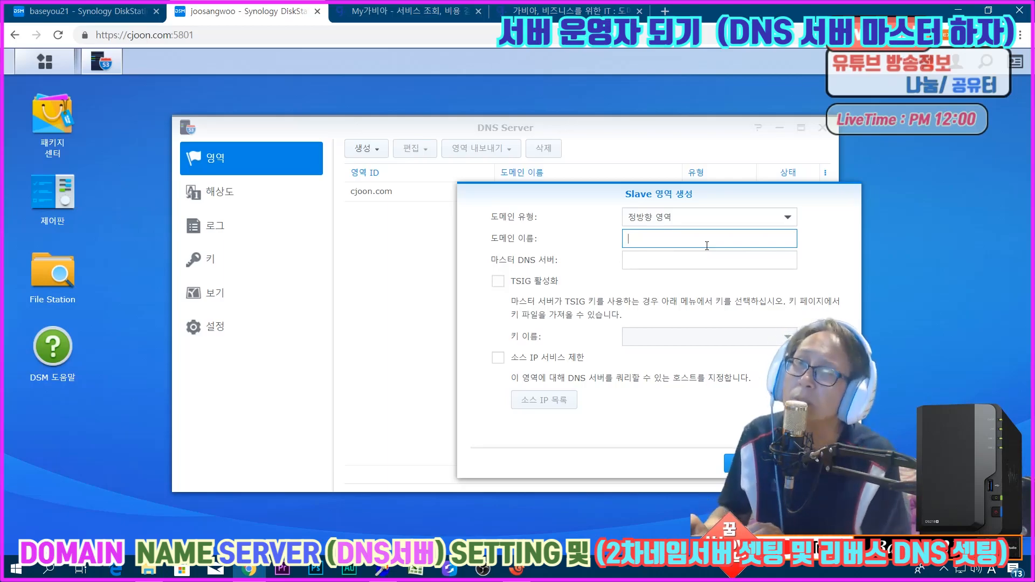
{"action": "type", "text": "baseyou21"}
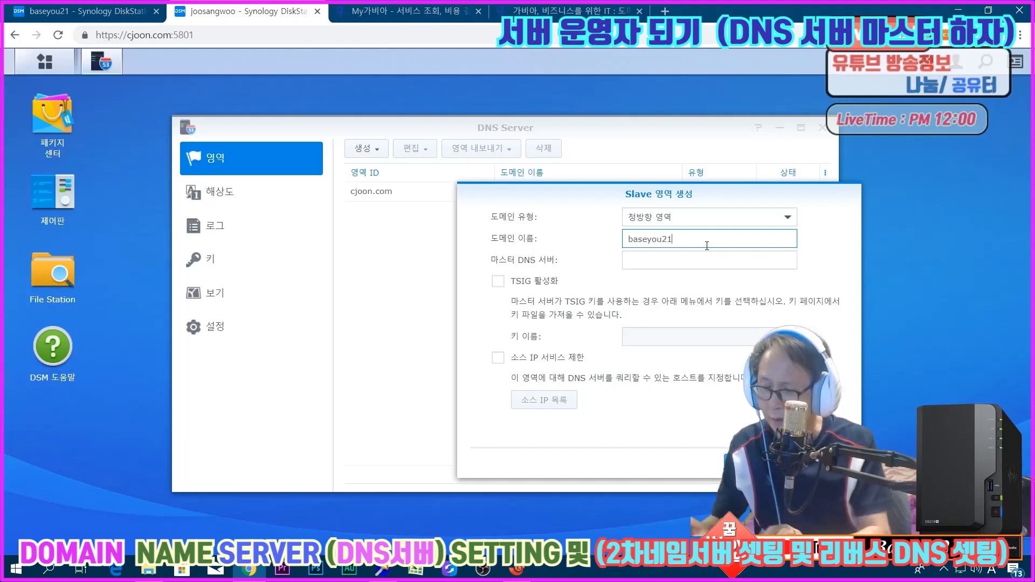
{"action": "type", "text": ".kr"}
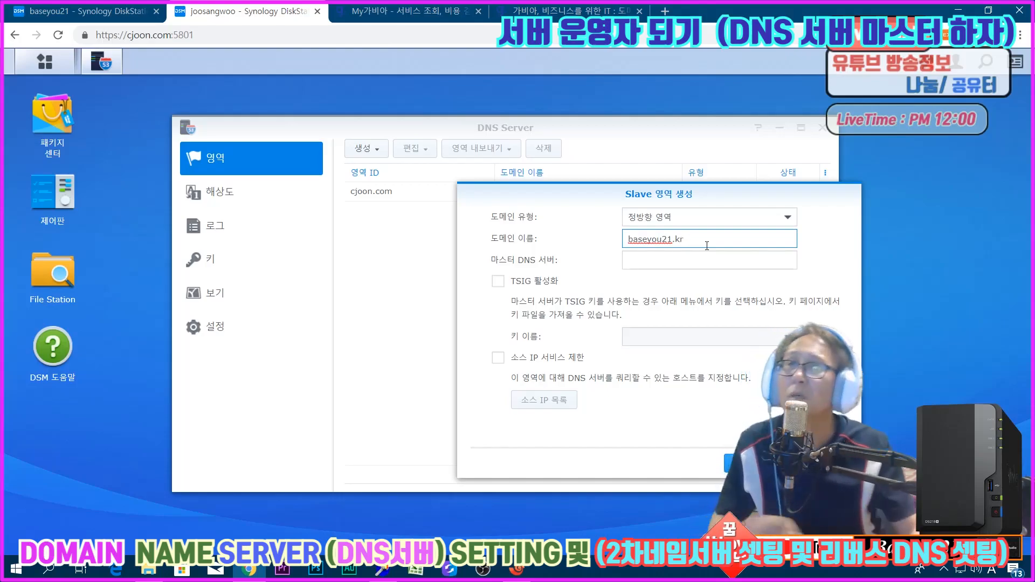
{"action": "left_click", "coordinate": [690, 265]}
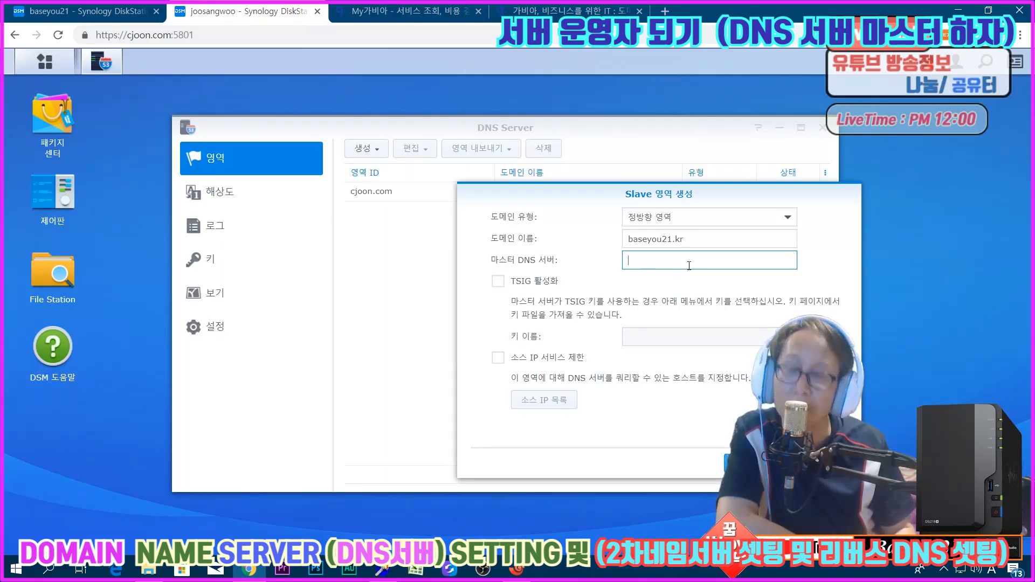
{"action": "type", "text": "39.114.43.165"}
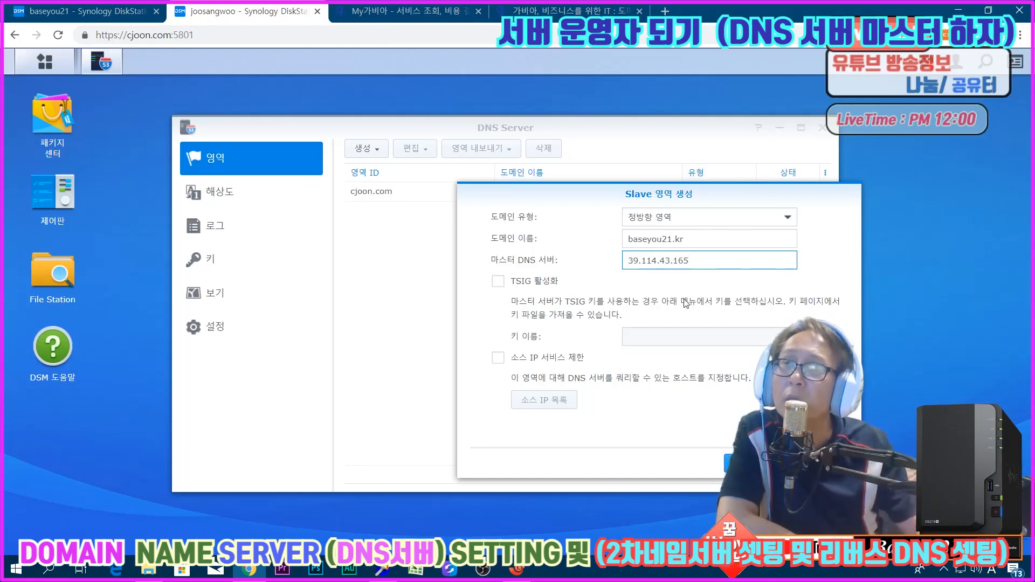
{"action": "key", "text": "Return"}
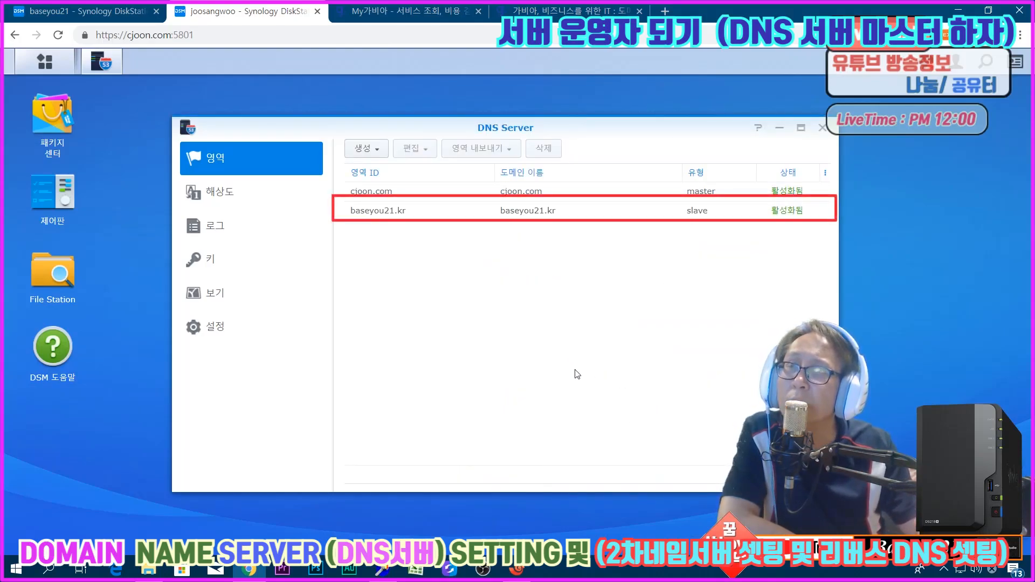
Step: Check the resource records and the zone settings of the baseyou21.kr slave zone, closing each dialog
{"action": "double_click", "coordinate": [384, 216]}
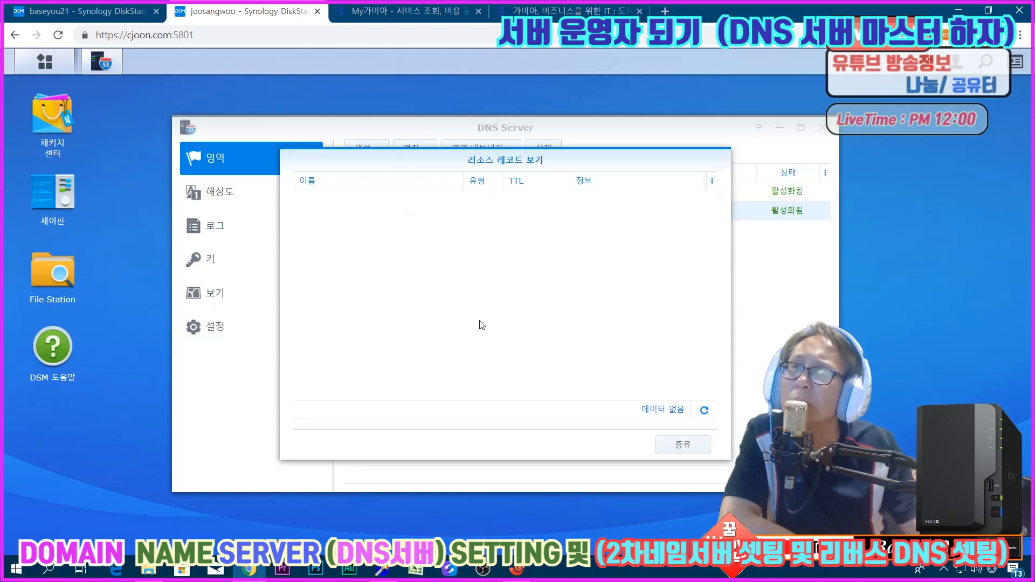
{"action": "left_click", "coordinate": [684, 445]}
{"action": "right_click", "coordinate": [408, 210]}
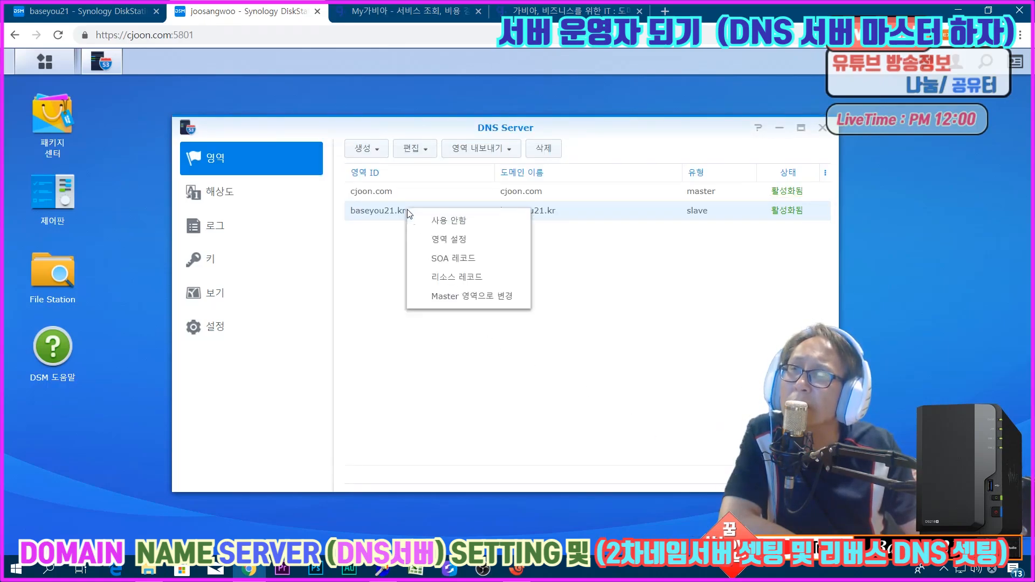
{"action": "left_click", "coordinate": [423, 245]}
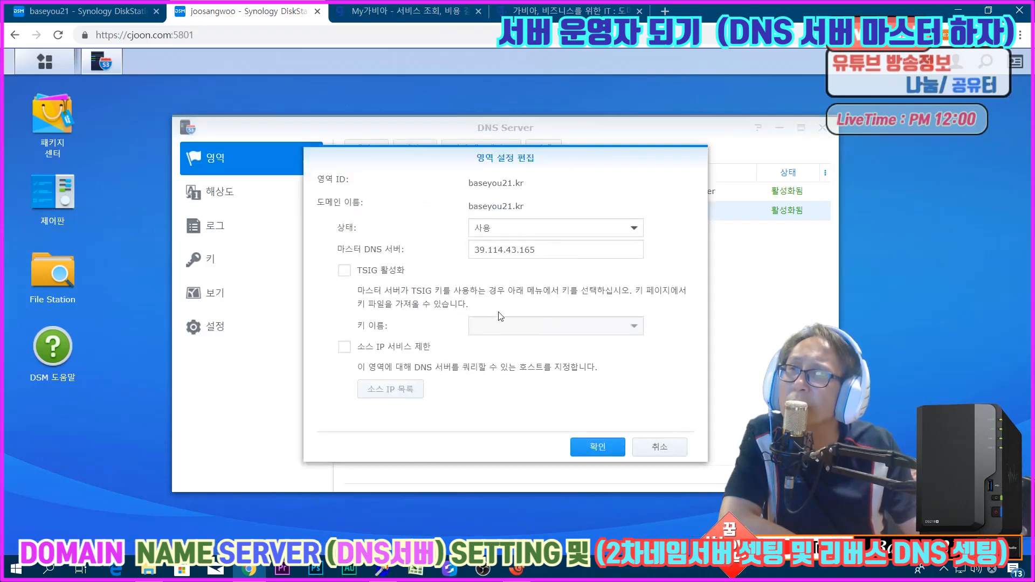
{"action": "left_click", "coordinate": [593, 446]}
Step: View the SOA record of the baseyou21.kr slave zone and its resource record list, closing each one
{"action": "right_click", "coordinate": [367, 212]}
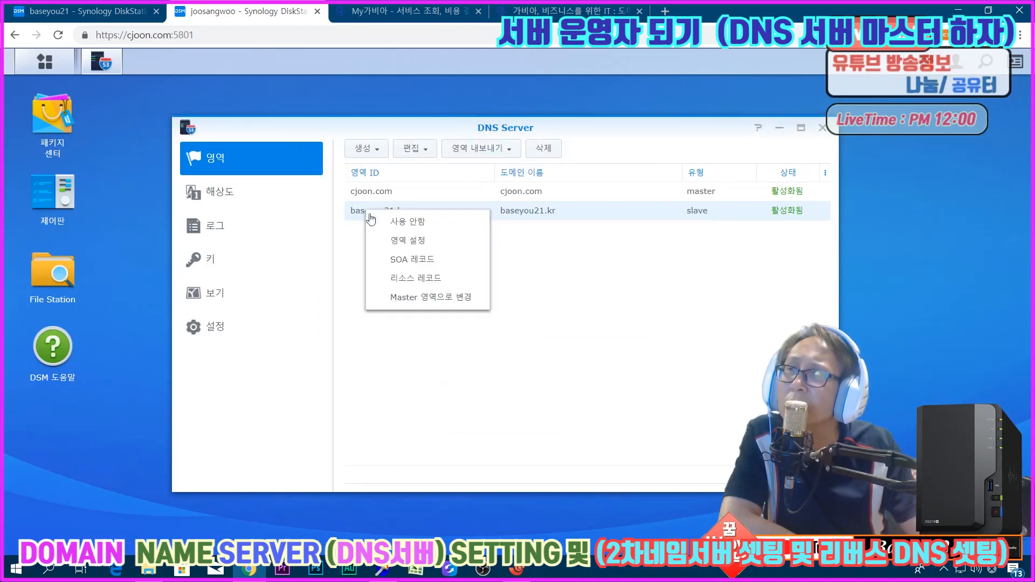
{"action": "left_click", "coordinate": [410, 260]}
{"action": "left_click", "coordinate": [674, 414]}
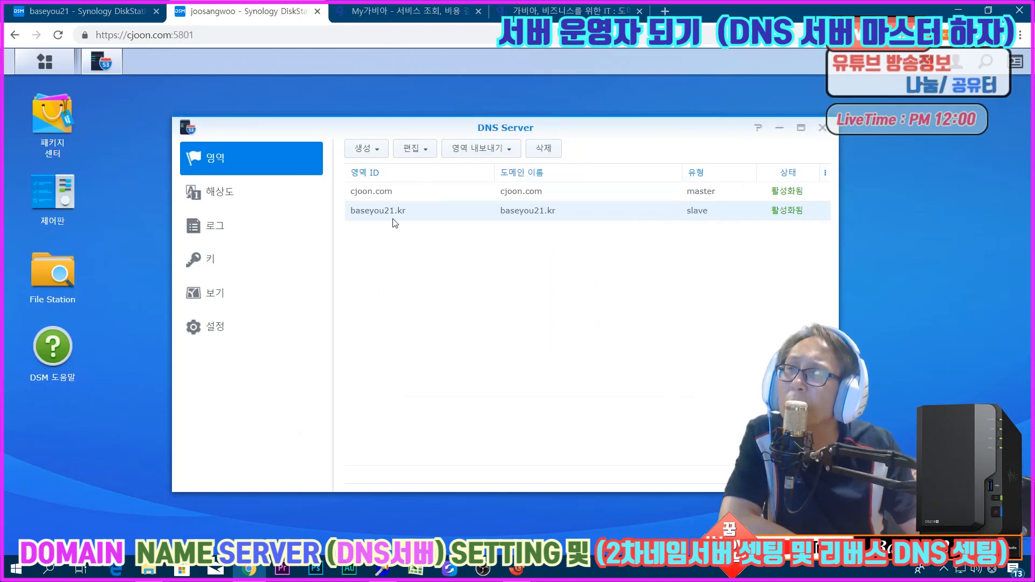
{"action": "right_click", "coordinate": [365, 212]}
{"action": "left_click", "coordinate": [426, 272]}
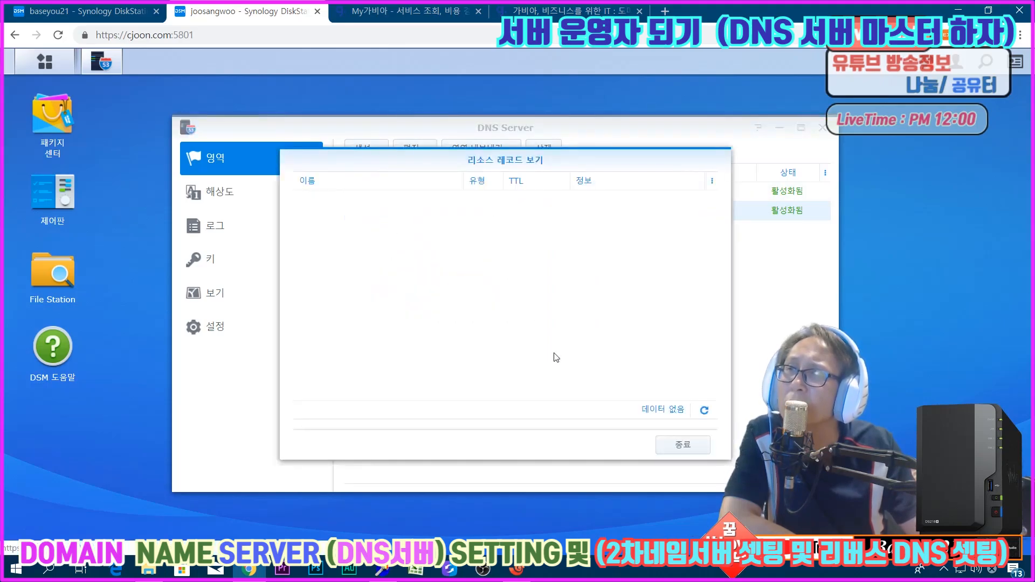
{"action": "left_click", "coordinate": [684, 444]}
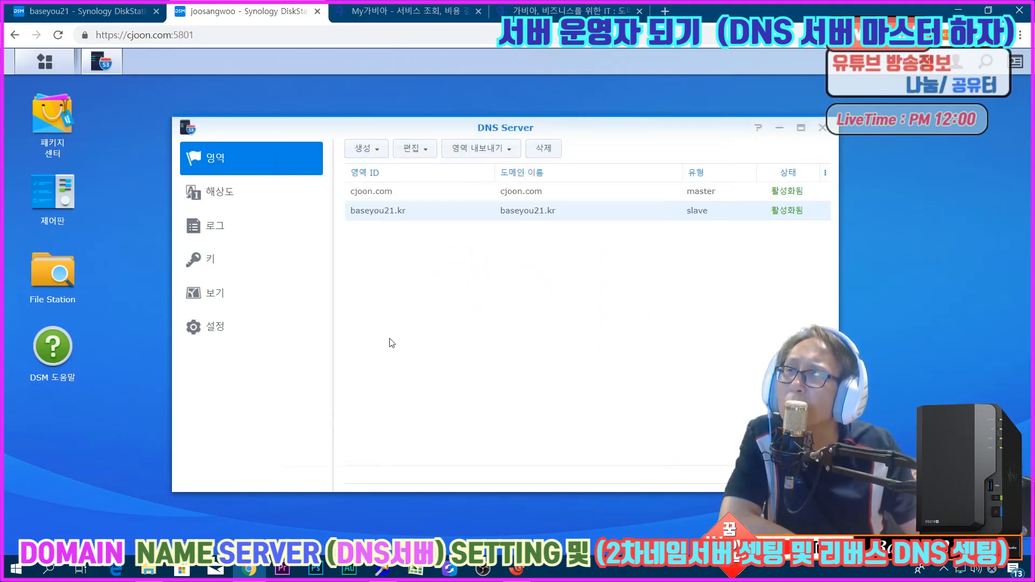
Step: Recheck the slave zone's SOA record once and its resource record list twice, closing each dialog
{"action": "right_click", "coordinate": [388, 208]}
{"action": "left_click", "coordinate": [426, 259]}
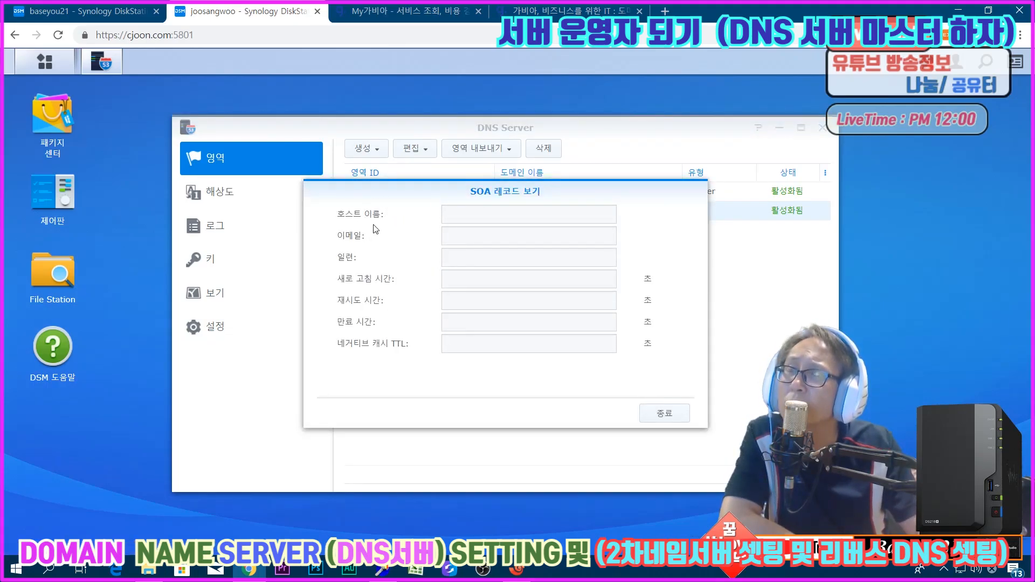
{"action": "left_click", "coordinate": [653, 415]}
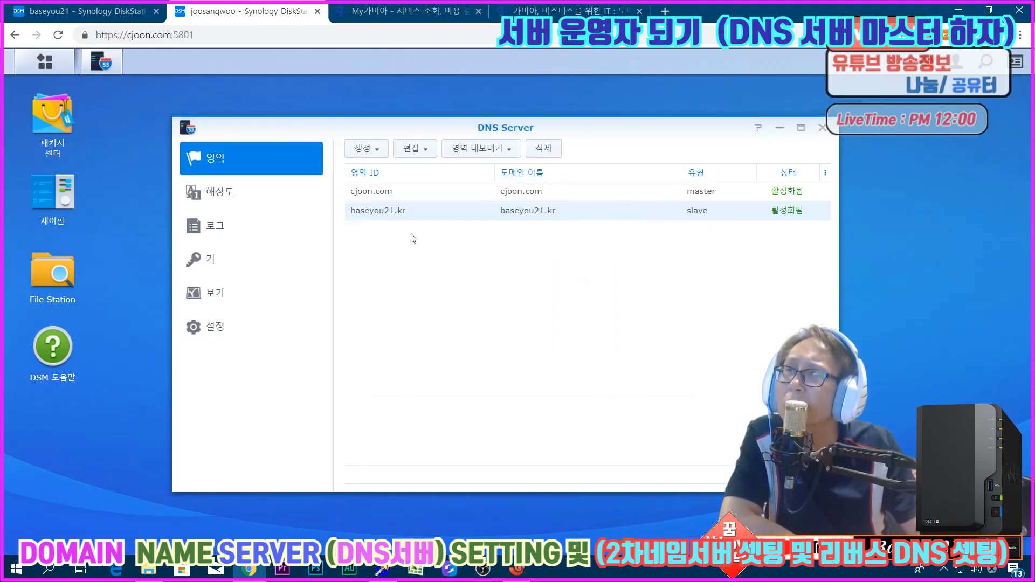
{"action": "right_click", "coordinate": [408, 213]}
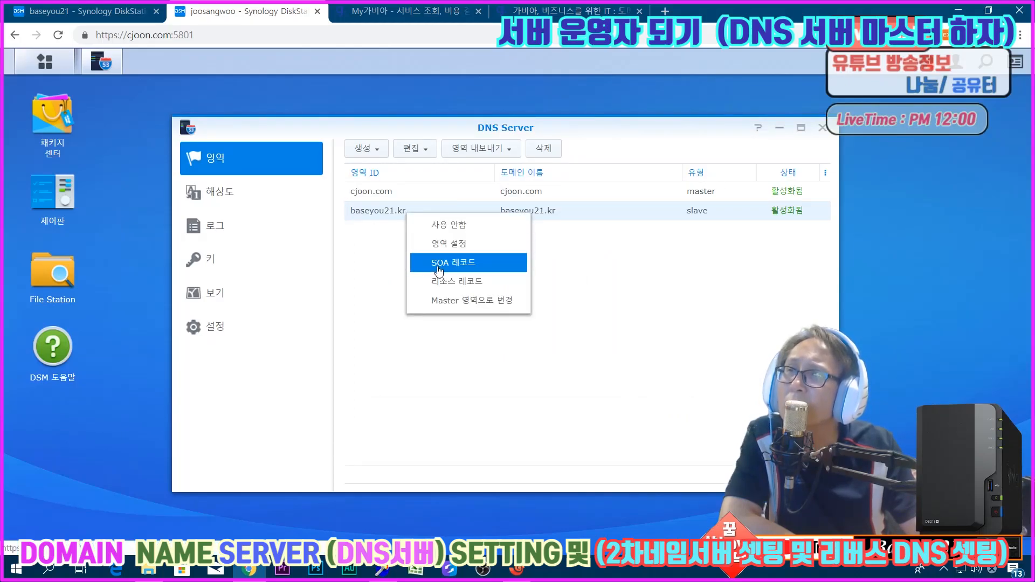
{"action": "left_click", "coordinate": [447, 281]}
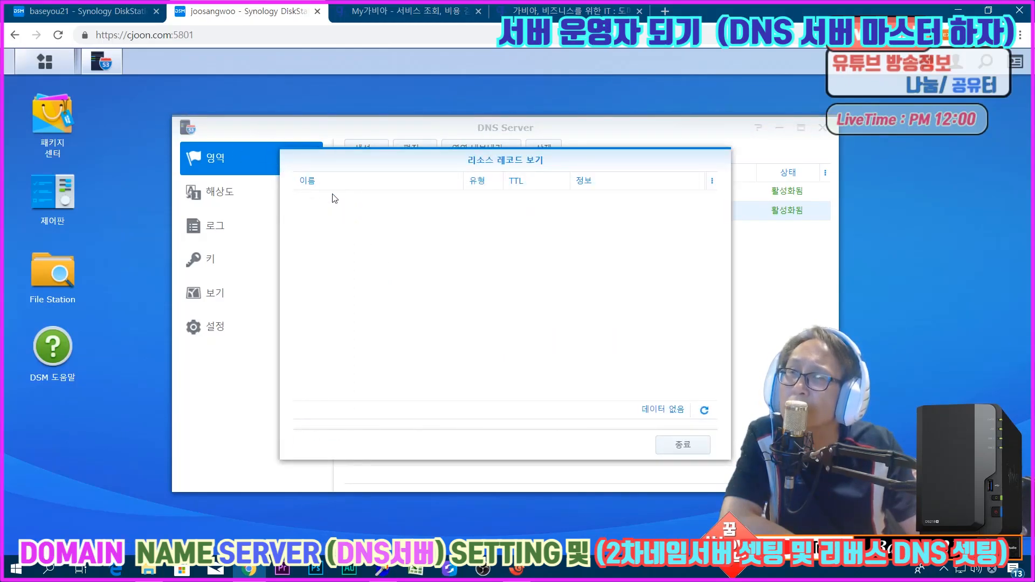
{"action": "left_click", "coordinate": [683, 446]}
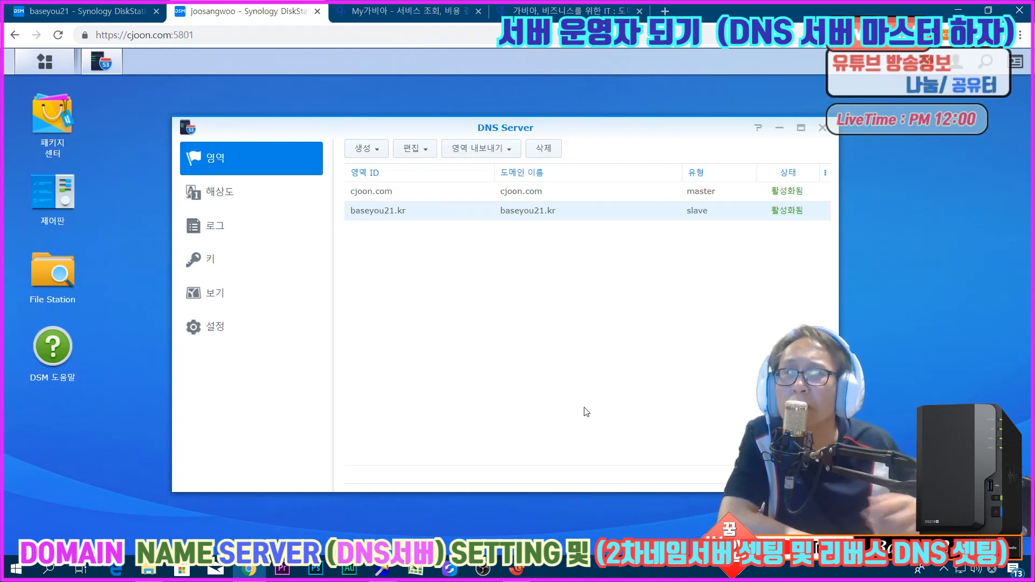
{"action": "right_click", "coordinate": [476, 218]}
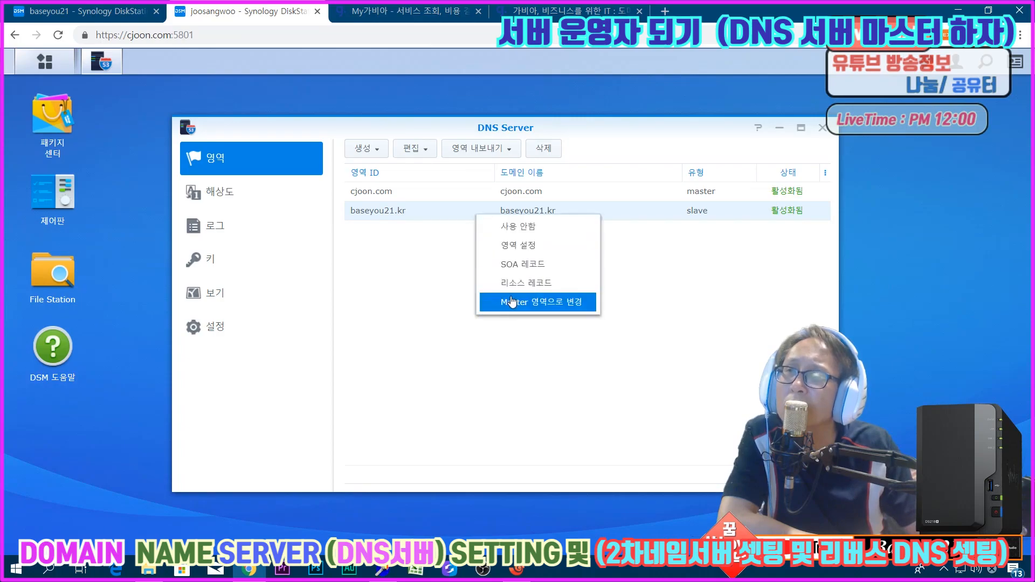
{"action": "left_click", "coordinate": [514, 280]}
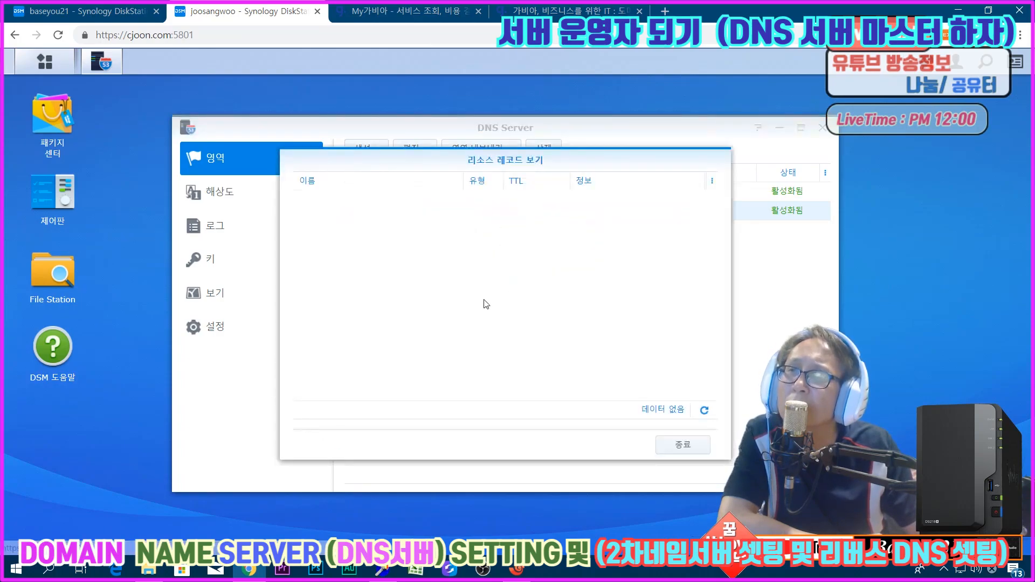
{"action": "left_click", "coordinate": [666, 443]}
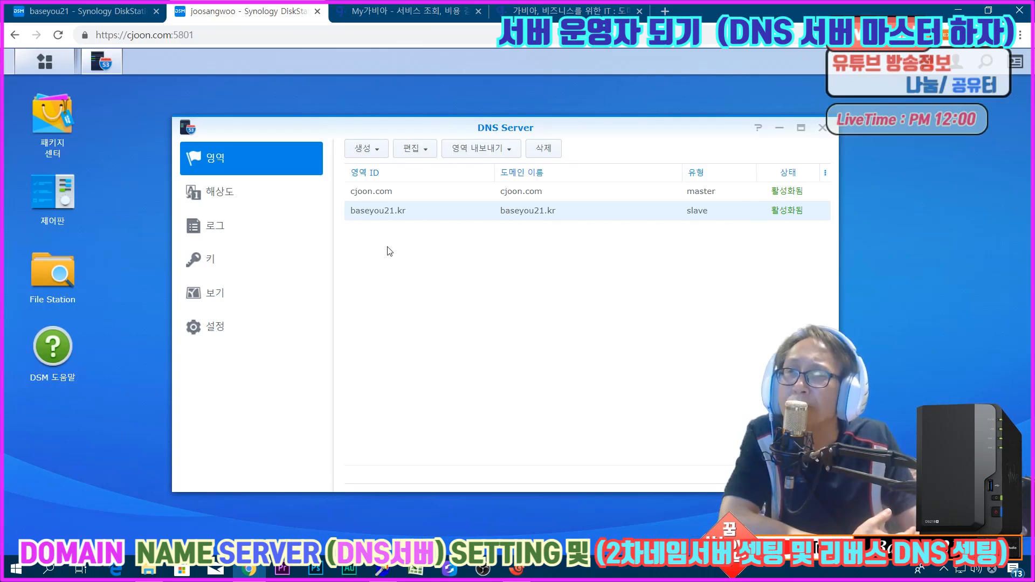
Step: Start a new slave zone of the reverse type and set its domain name to 43.114.39.in-addr.arpa
{"action": "left_click", "coordinate": [363, 149]}
{"action": "left_click", "coordinate": [390, 189]}
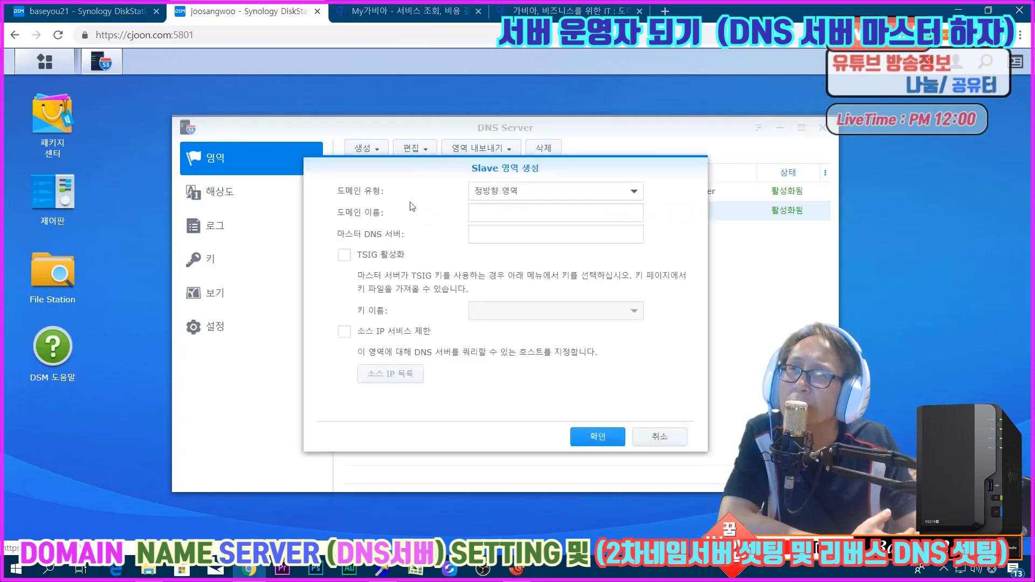
{"action": "left_click", "coordinate": [558, 193]}
{"action": "left_click", "coordinate": [528, 231]}
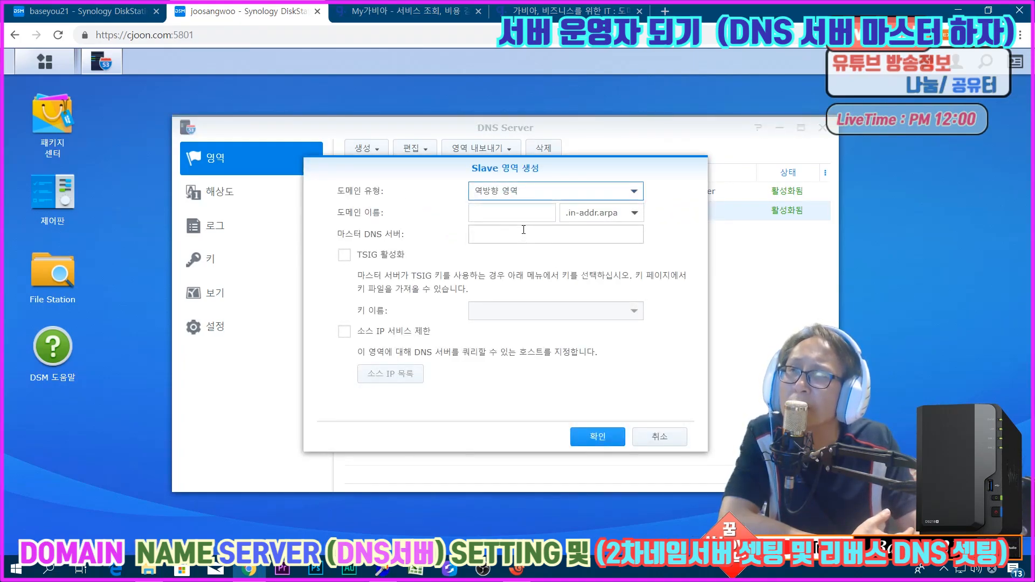
{"action": "left_click", "coordinate": [523, 212]}
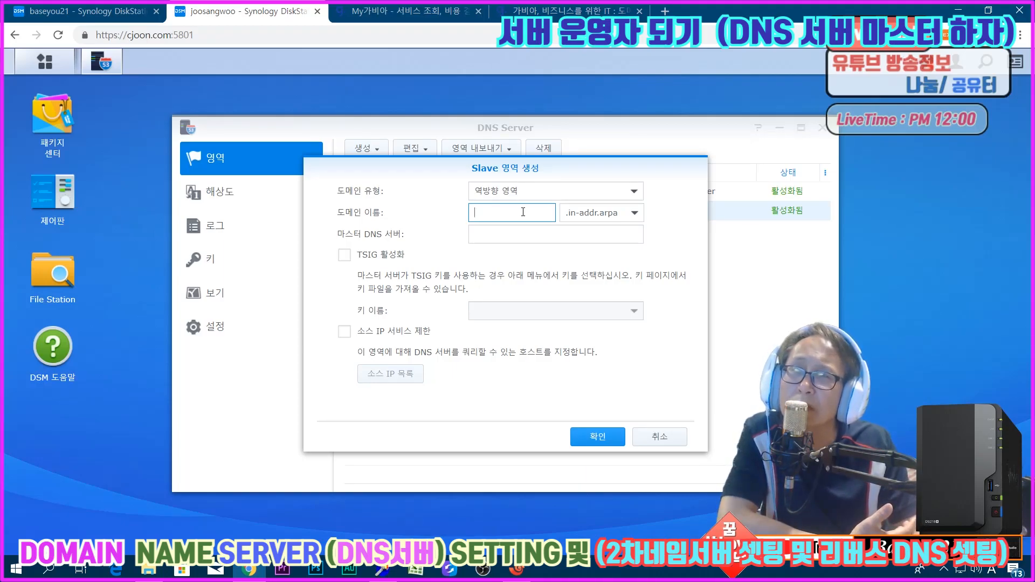
{"action": "type", "text": "4"}
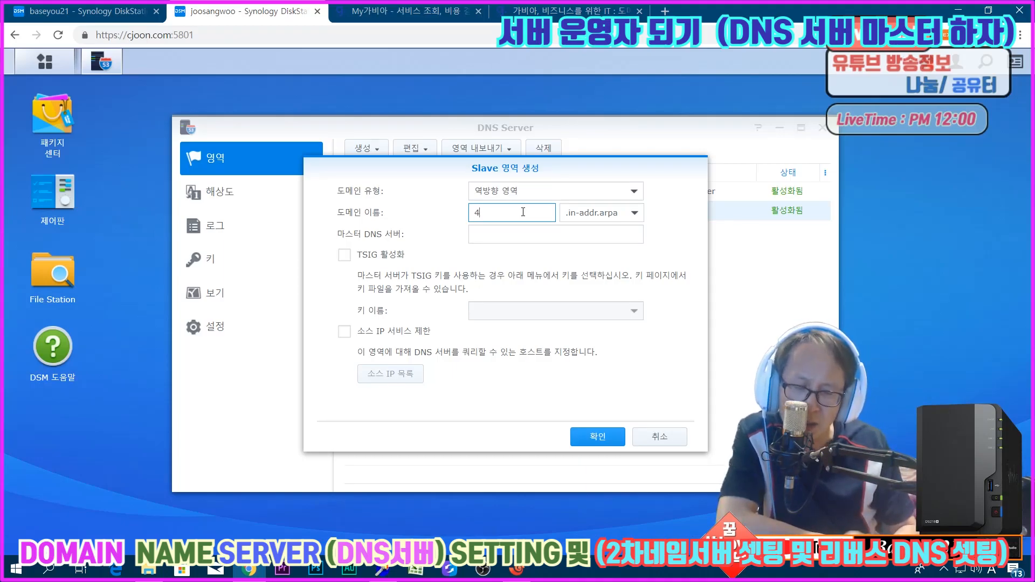
{"action": "type", "text": "3.114.39"}
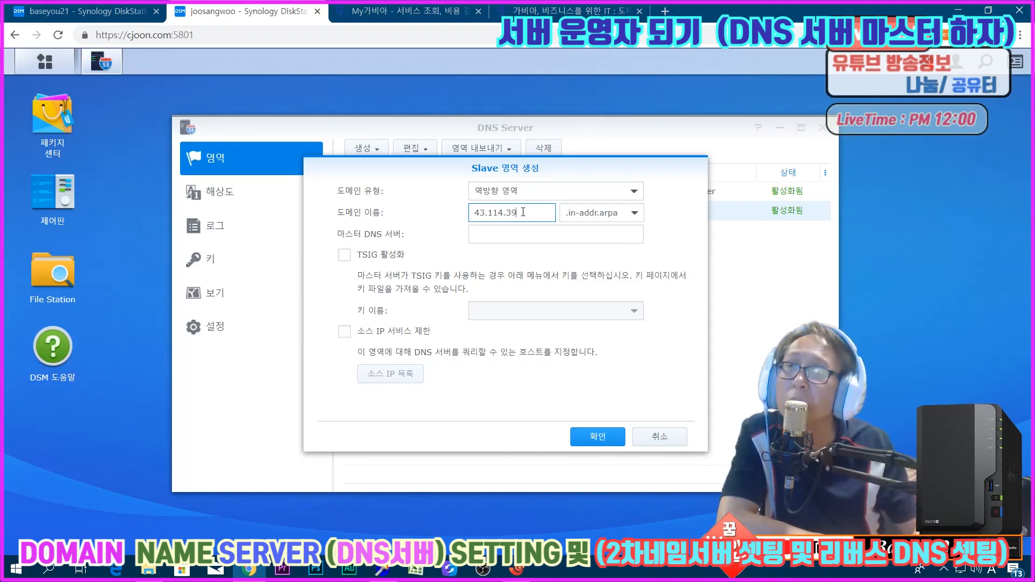
Step: Check the zone settings and resource records of the 43.114.39.in-addr.arpa master zone on the baseyou21.kr NAS, and return to the slave zone form
{"action": "left_click", "coordinate": [470, 236]}
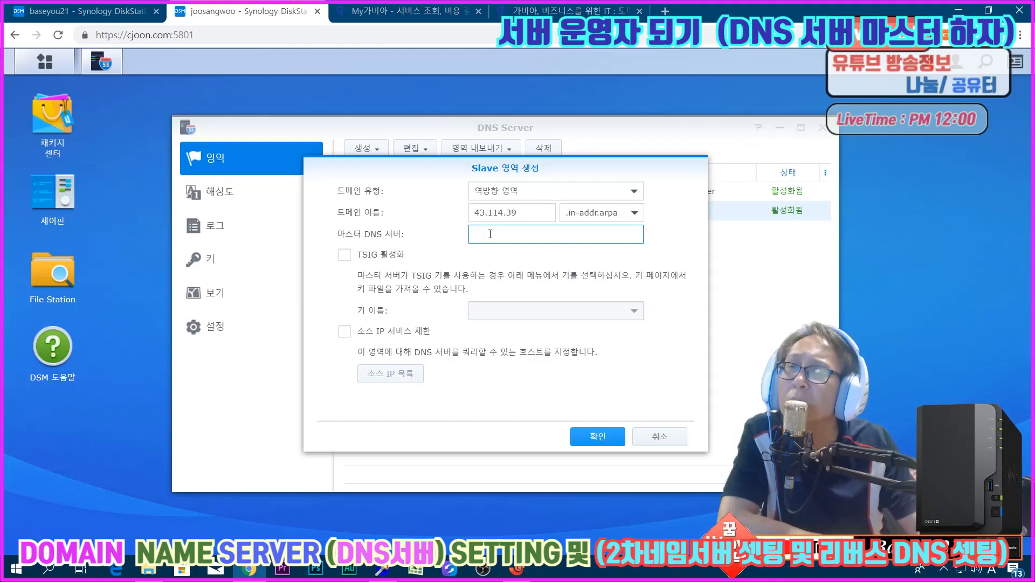
{"action": "left_click_drag", "start_coordinate": [452, 166], "coordinate": [584, 299]}
{"action": "left_click", "coordinate": [631, 370]}
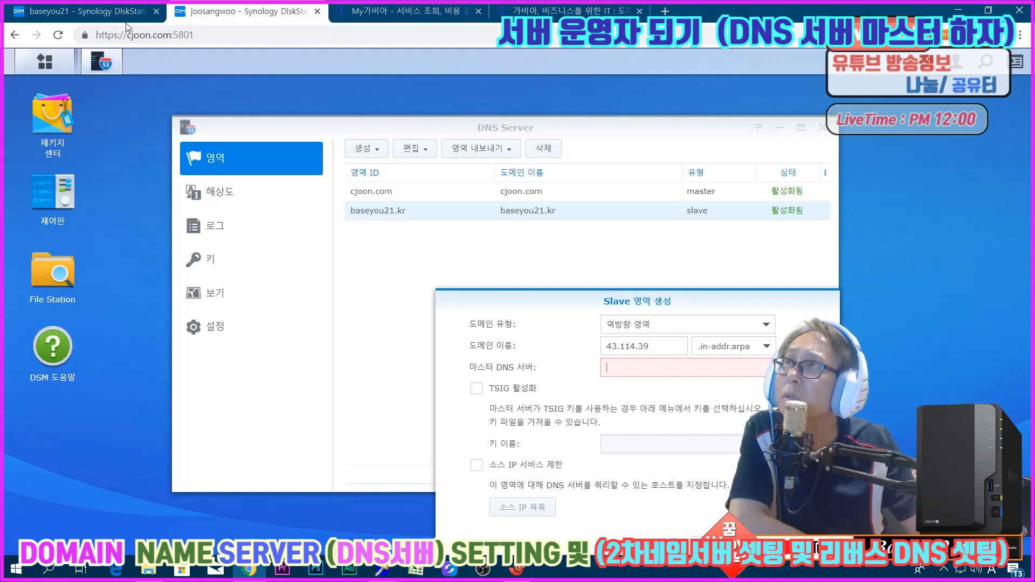
{"action": "left_click", "coordinate": [108, 11]}
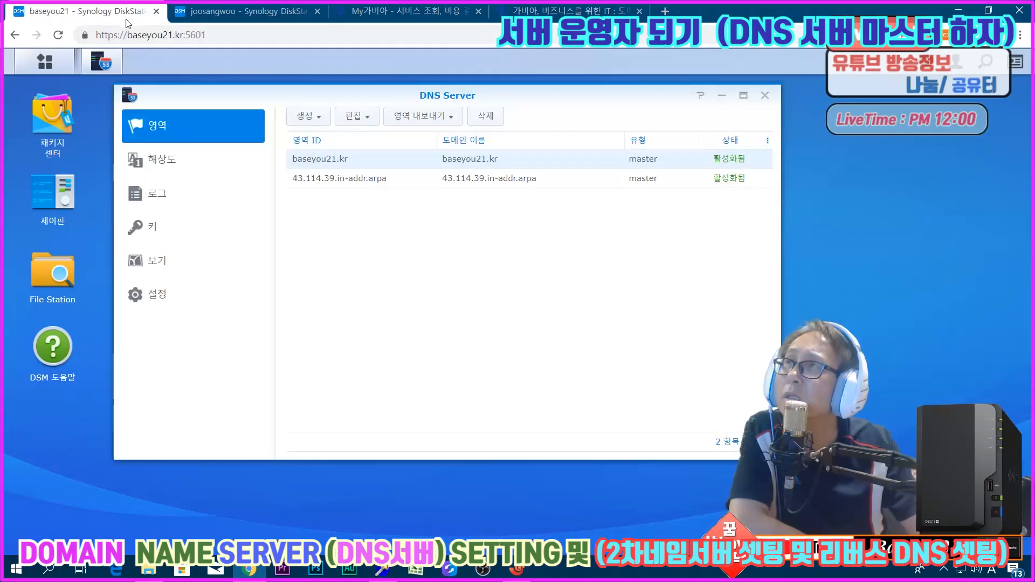
{"action": "left_click", "coordinate": [376, 186]}
{"action": "right_click", "coordinate": [378, 185]}
{"action": "left_click", "coordinate": [406, 214]}
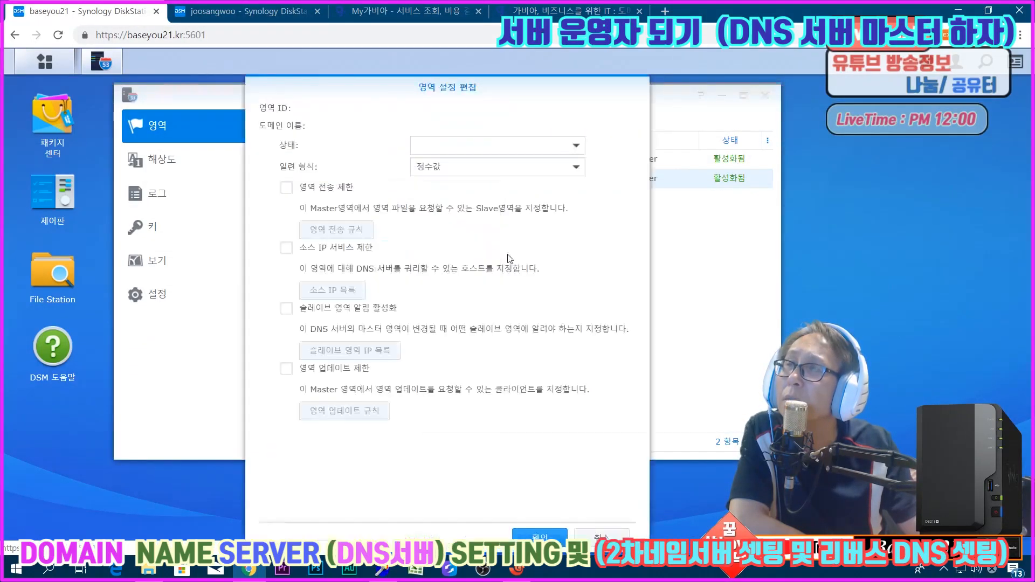
{"action": "left_click", "coordinate": [593, 542]}
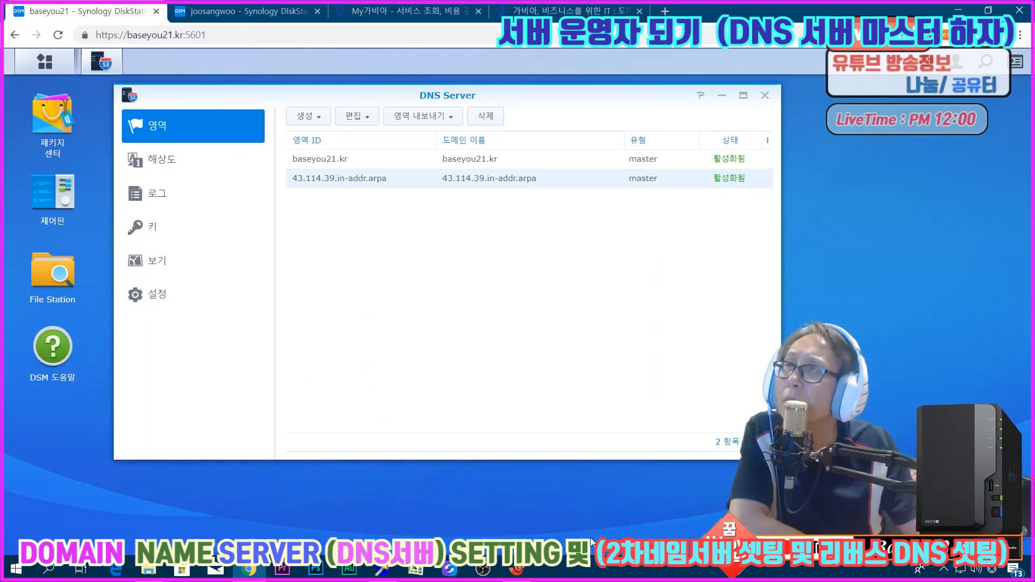
{"action": "double_click", "coordinate": [391, 184]}
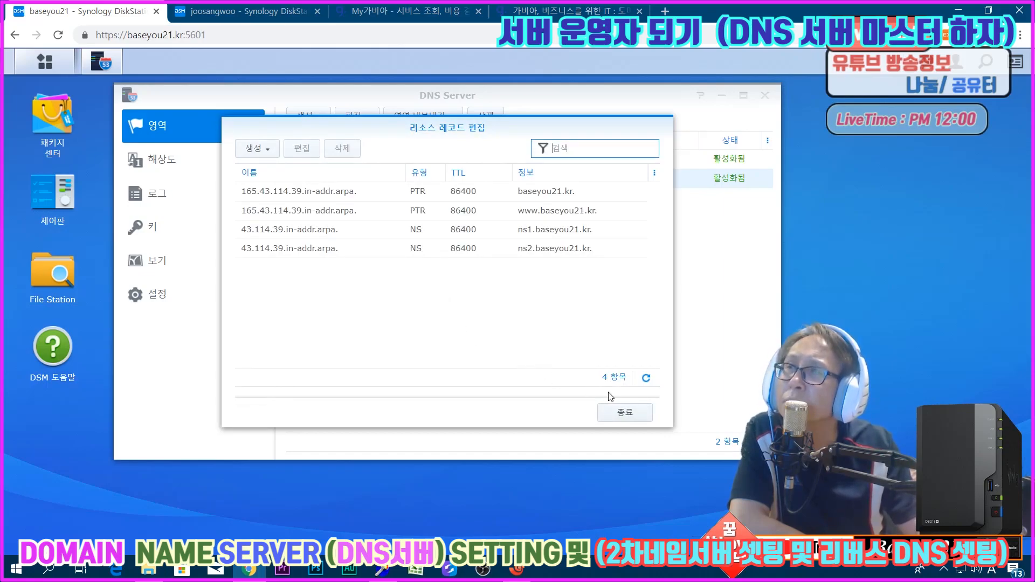
{"action": "left_click", "coordinate": [625, 412]}
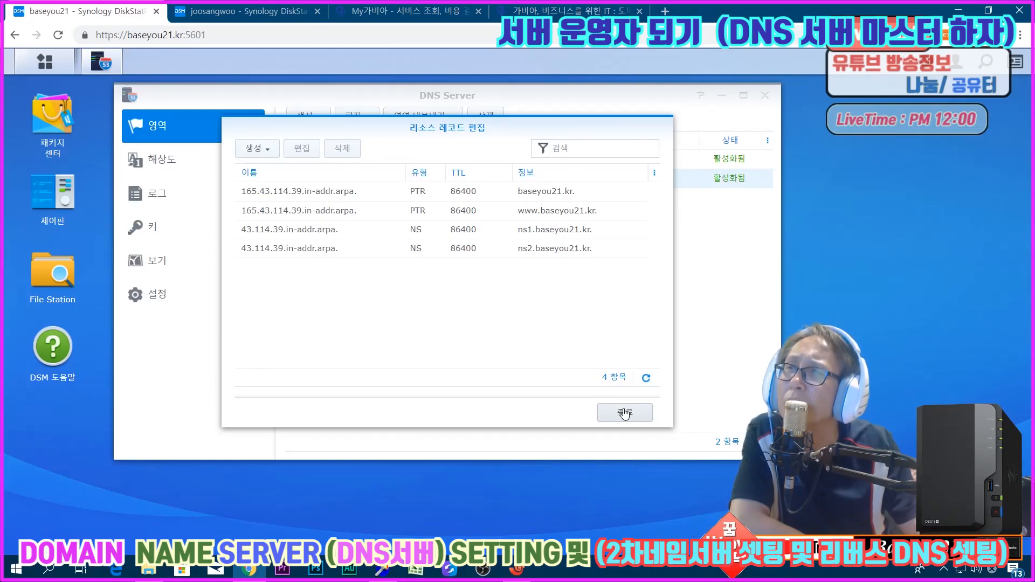
{"action": "left_click", "coordinate": [625, 413]}
{"action": "key", "text": "ctrl+Tab"}
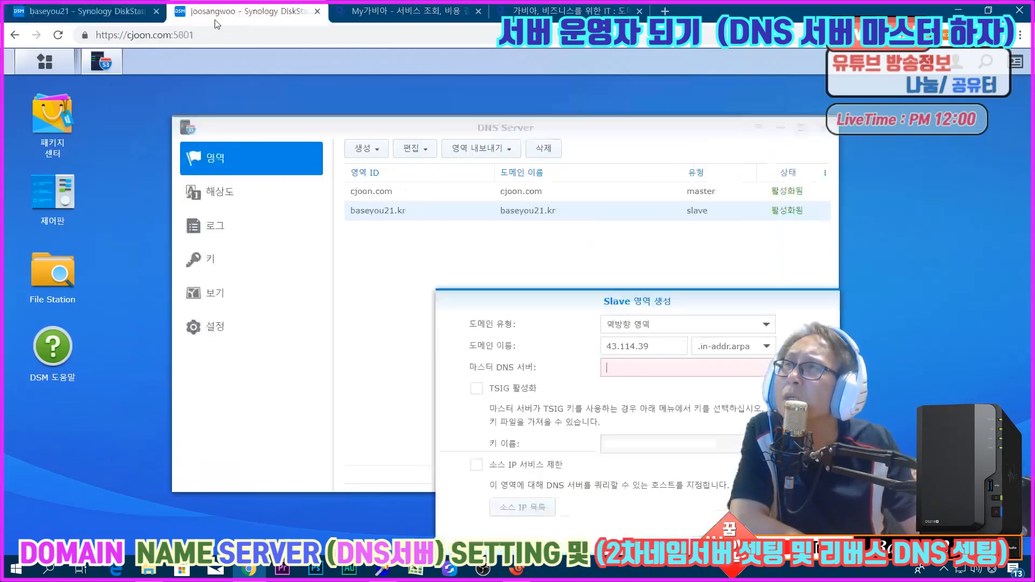
Step: Set the master DNS server to 39.114.43.165 and create the reverse slave zone
{"action": "left_click", "coordinate": [622, 365]}
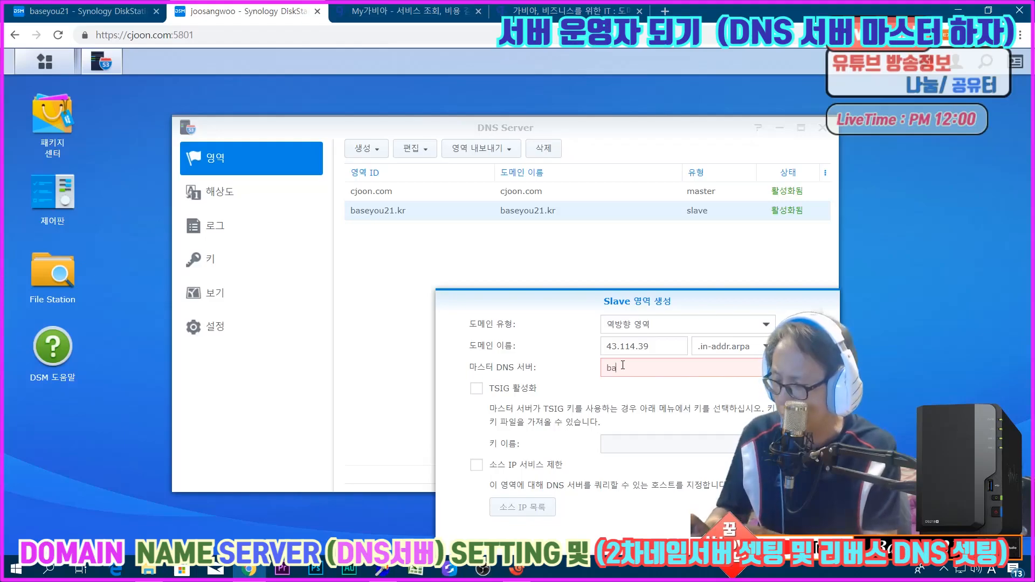
{"action": "type", "text": "."}
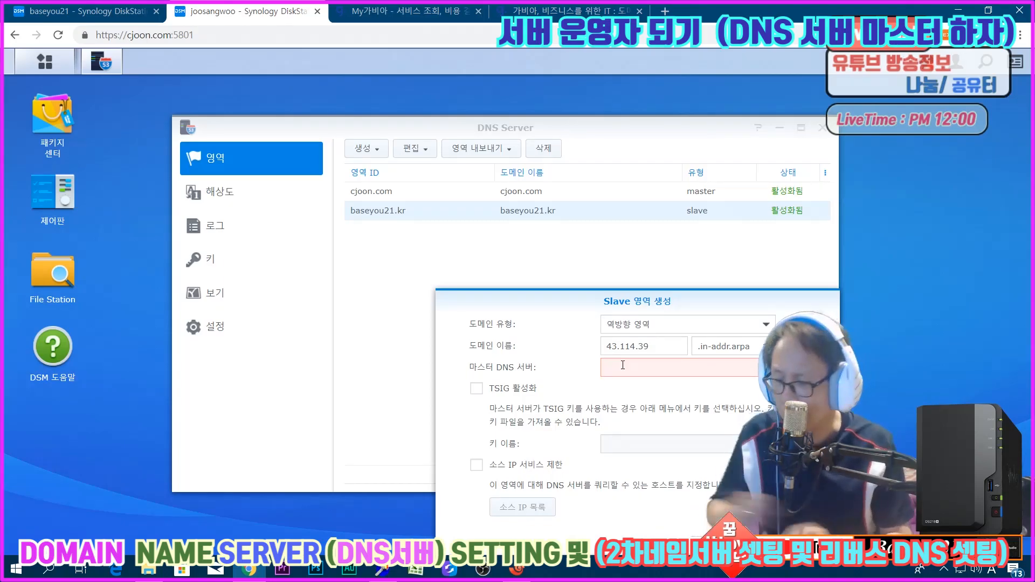
{"action": "type", "text": "1."}
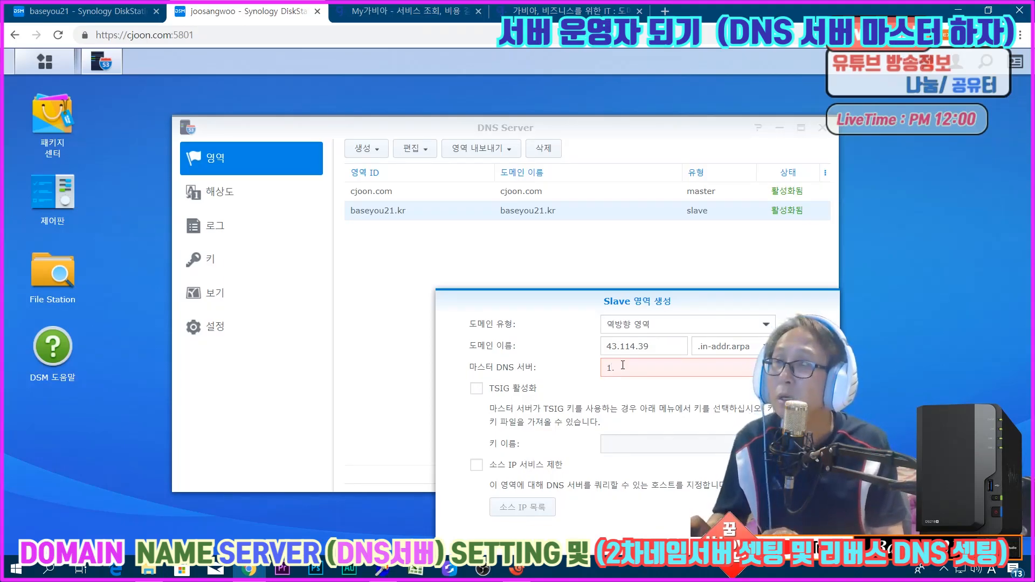
{"action": "key", "text": "BackSpace"}
{"action": "key", "text": "BackSpace"}
{"action": "type", "text": "39"}
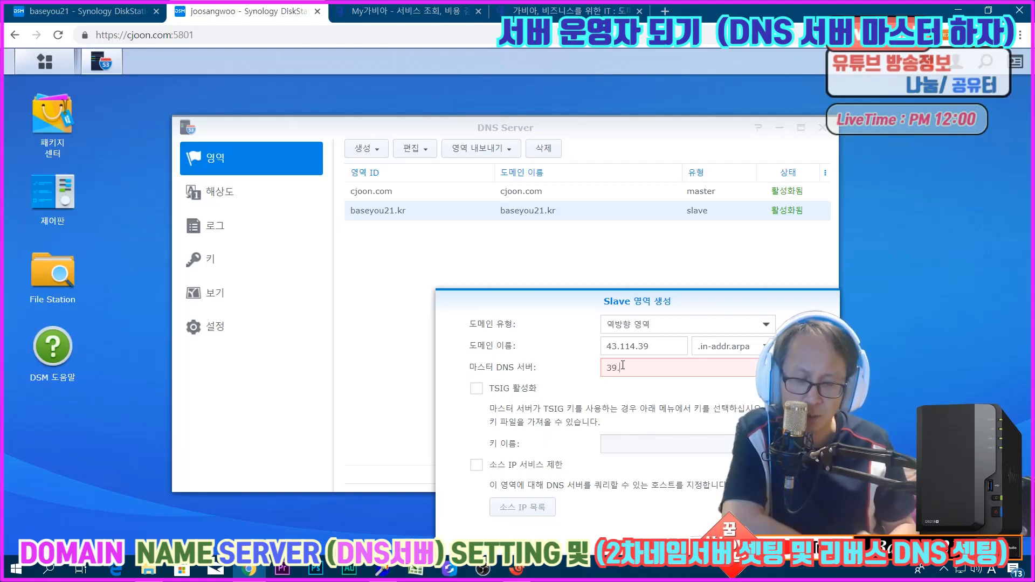
{"action": "type", "text": ".114.43.165"}
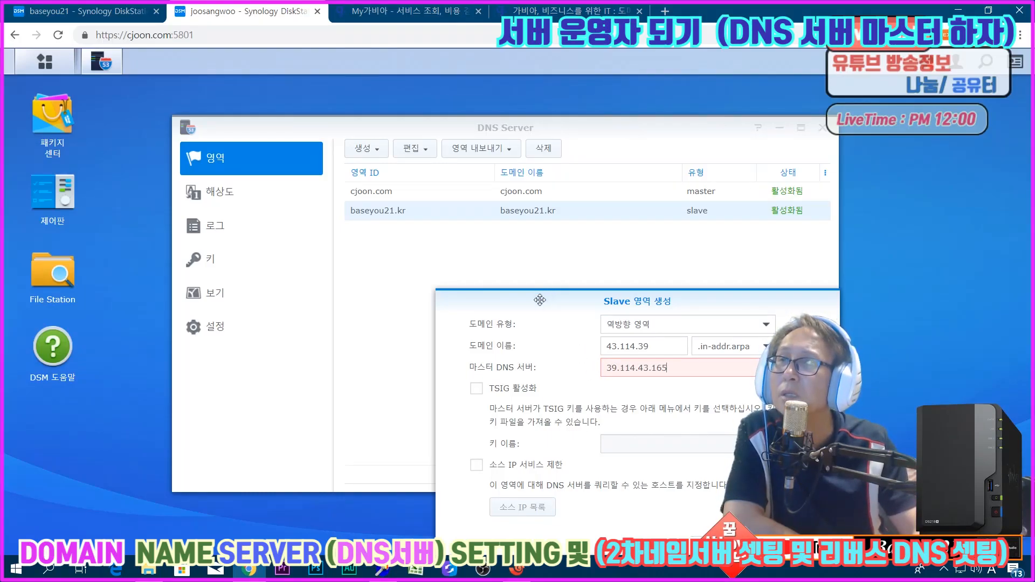
{"action": "left_click_drag", "start_coordinate": [539, 302], "coordinate": [482, 215]}
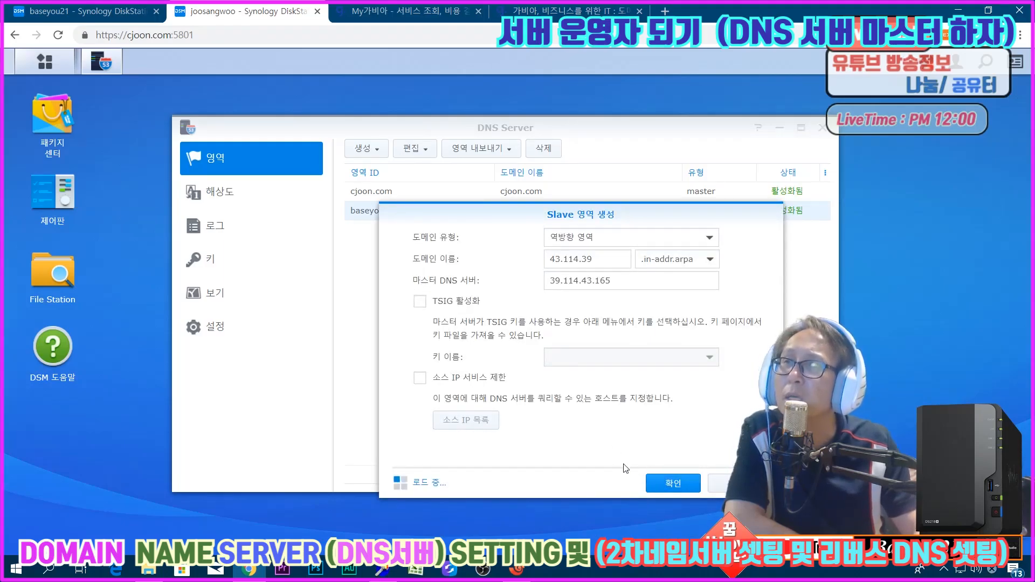
{"action": "left_click", "coordinate": [672, 483]}
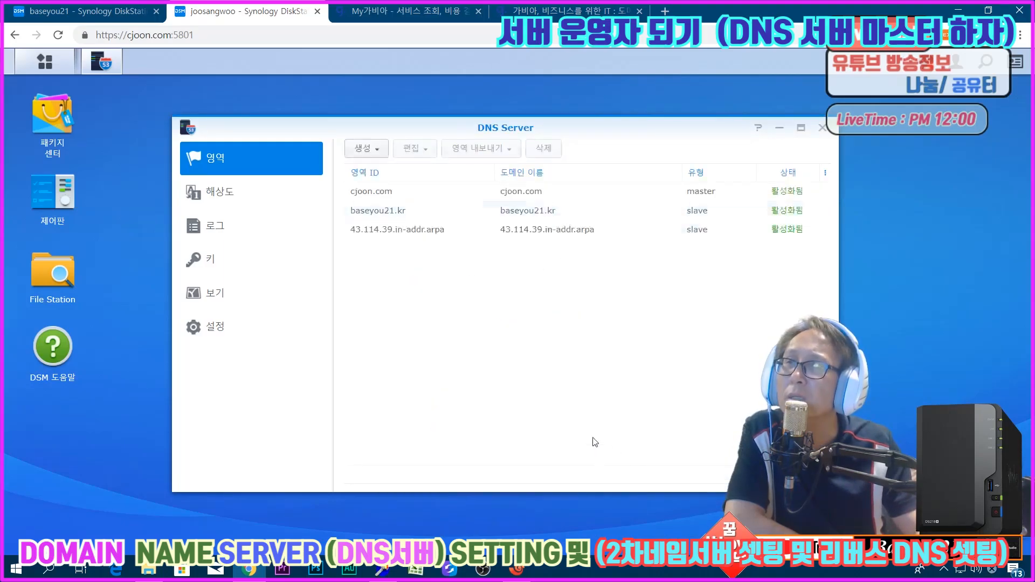
Step: Check the zone settings of the 43.114.39.in-addr.arpa and baseyou21.kr slave zones, closing each dialog
{"action": "right_click", "coordinate": [422, 232]}
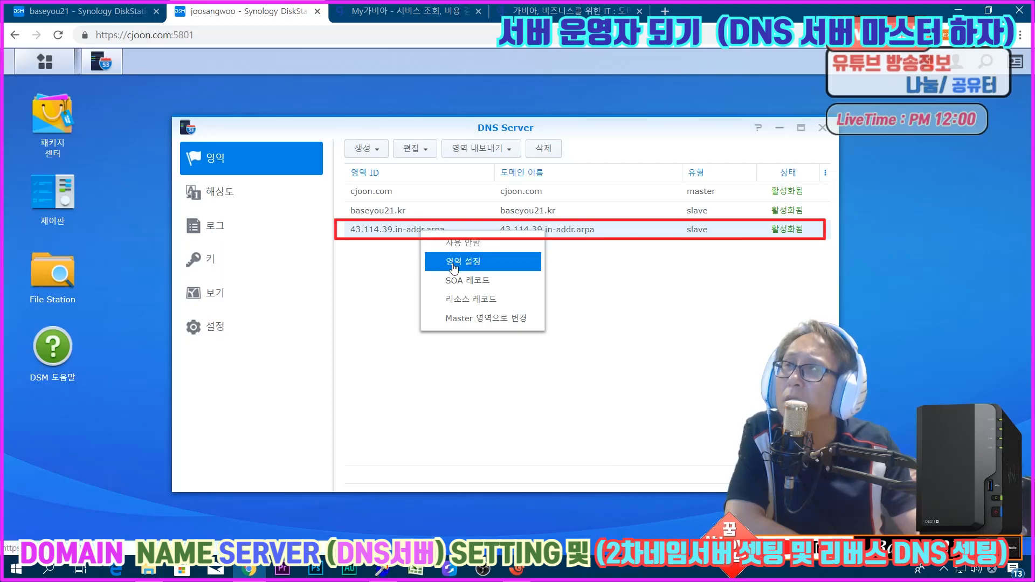
{"action": "left_click", "coordinate": [456, 261]}
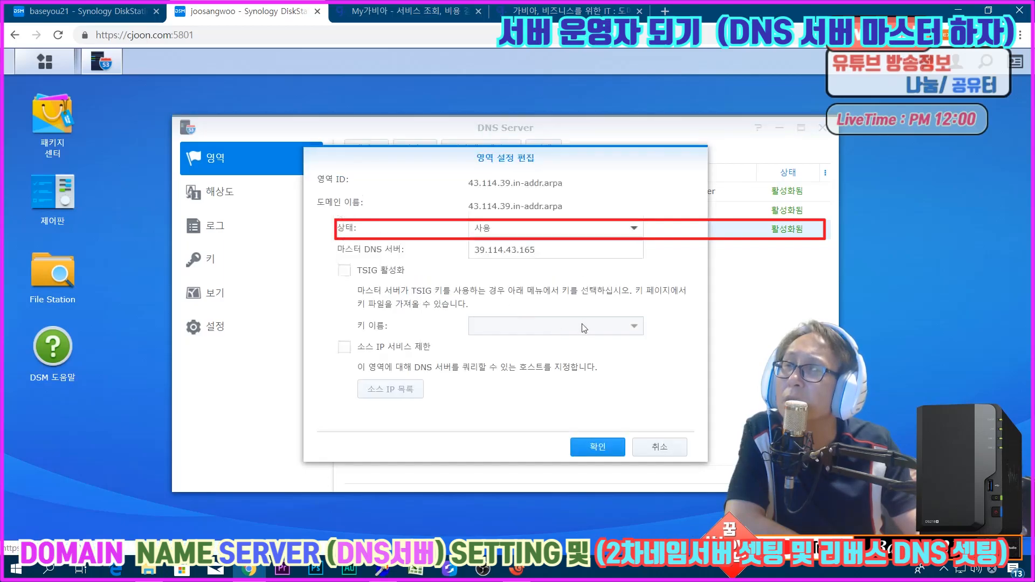
{"action": "left_click", "coordinate": [589, 447]}
{"action": "left_click", "coordinate": [394, 214]}
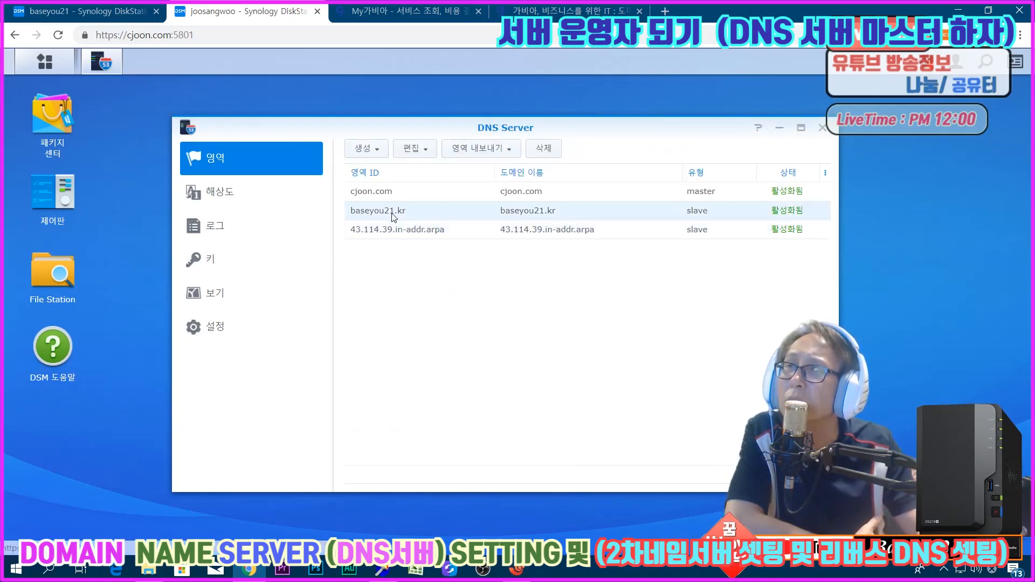
{"action": "right_click", "coordinate": [392, 213]}
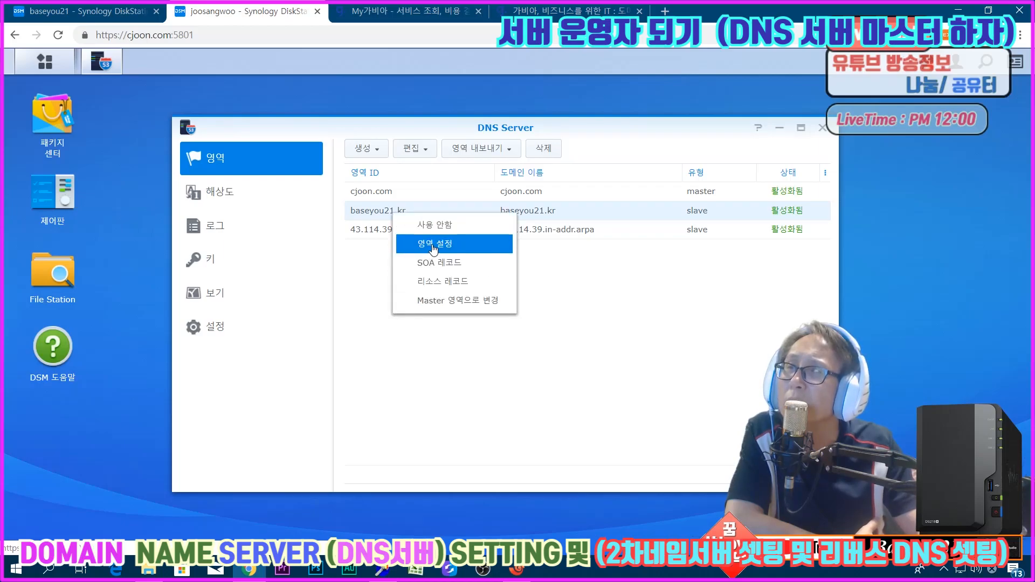
{"action": "left_click", "coordinate": [434, 245]}
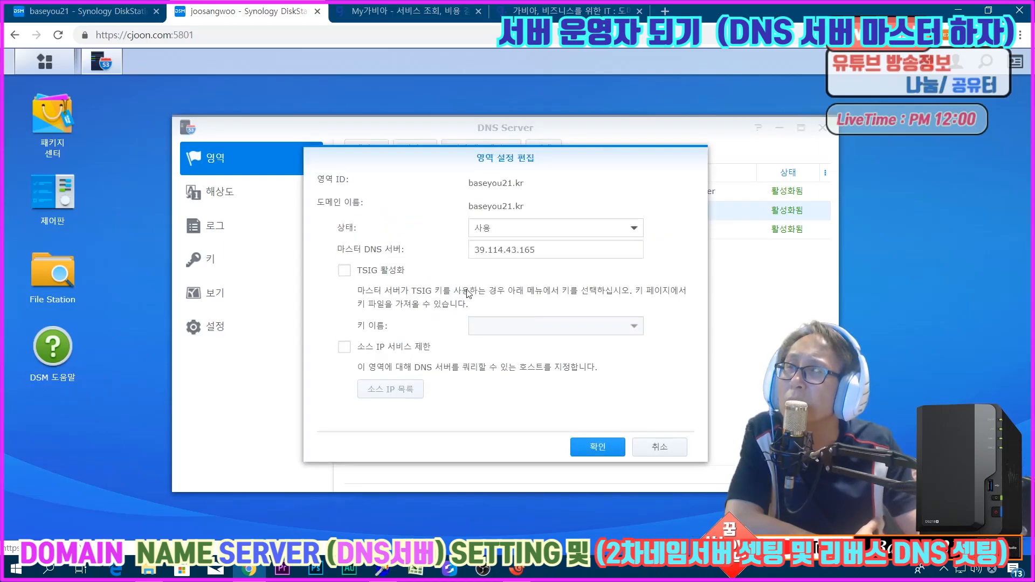
{"action": "left_click", "coordinate": [598, 447]}
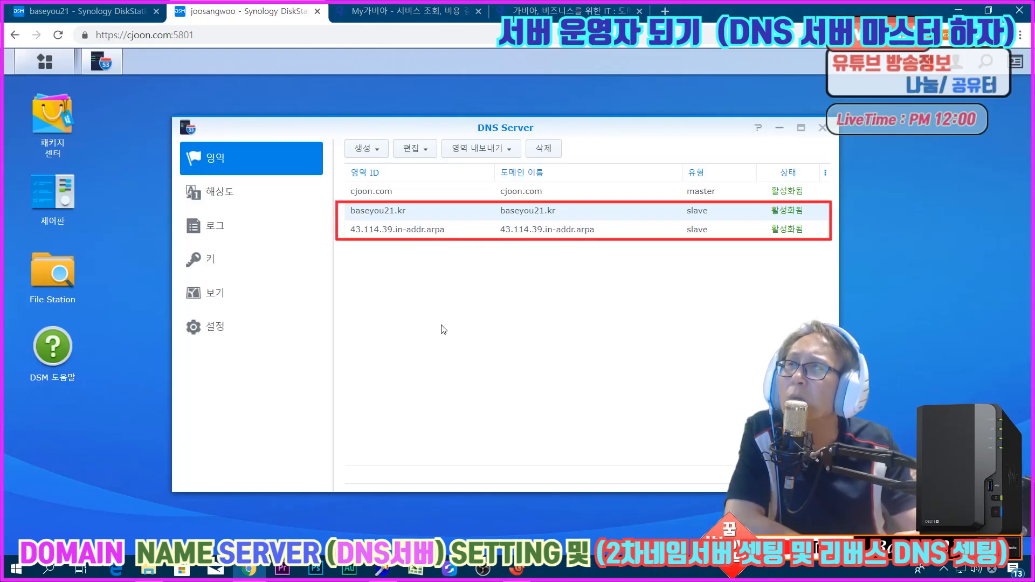
Step: Open the DNS Server log on the baseyou21.kr NAS in a maximized window and examine the latest security error entries
{"action": "left_click", "coordinate": [67, 12]}
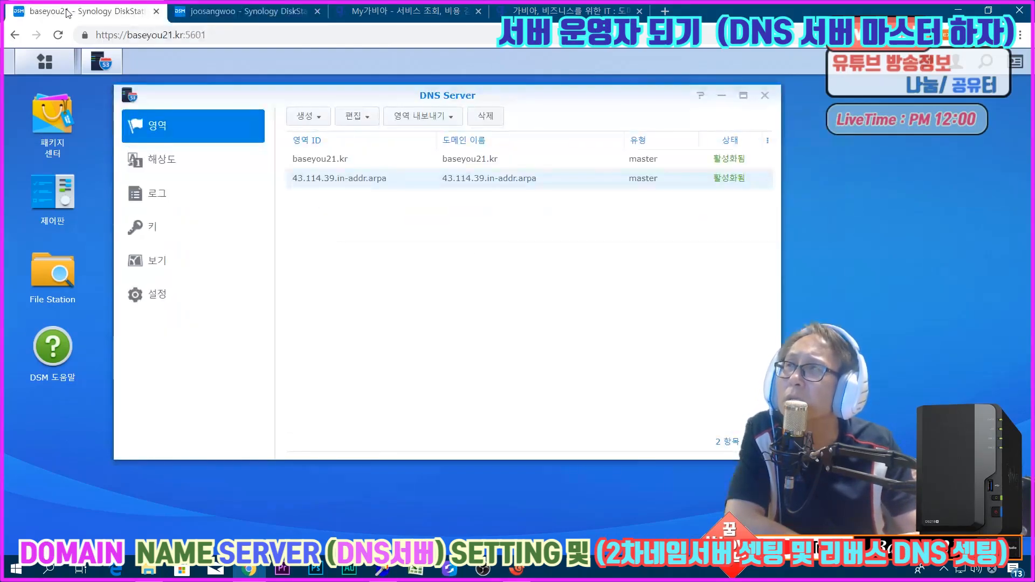
{"action": "left_click", "coordinate": [172, 194]}
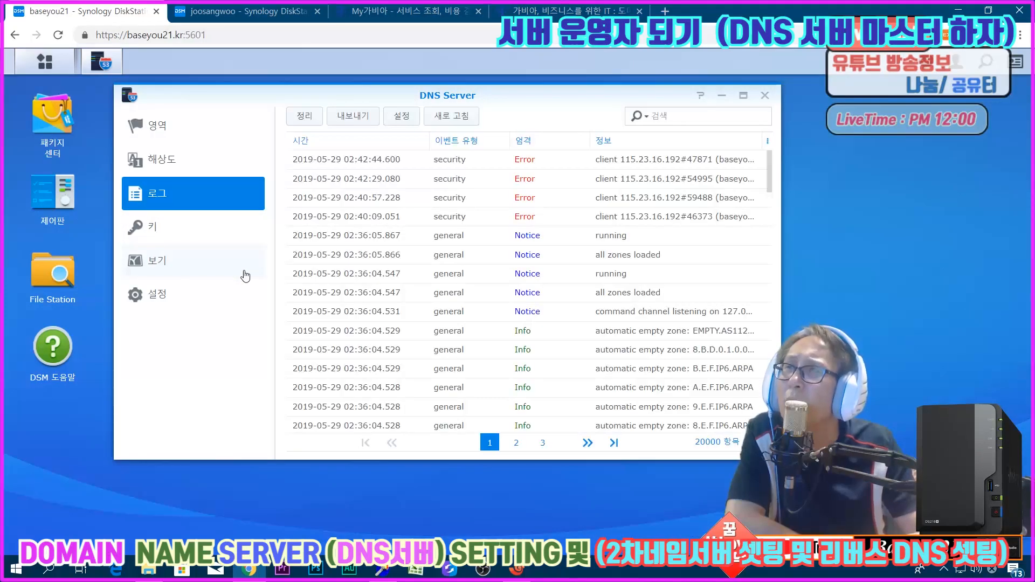
{"action": "left_click", "coordinate": [743, 95]}
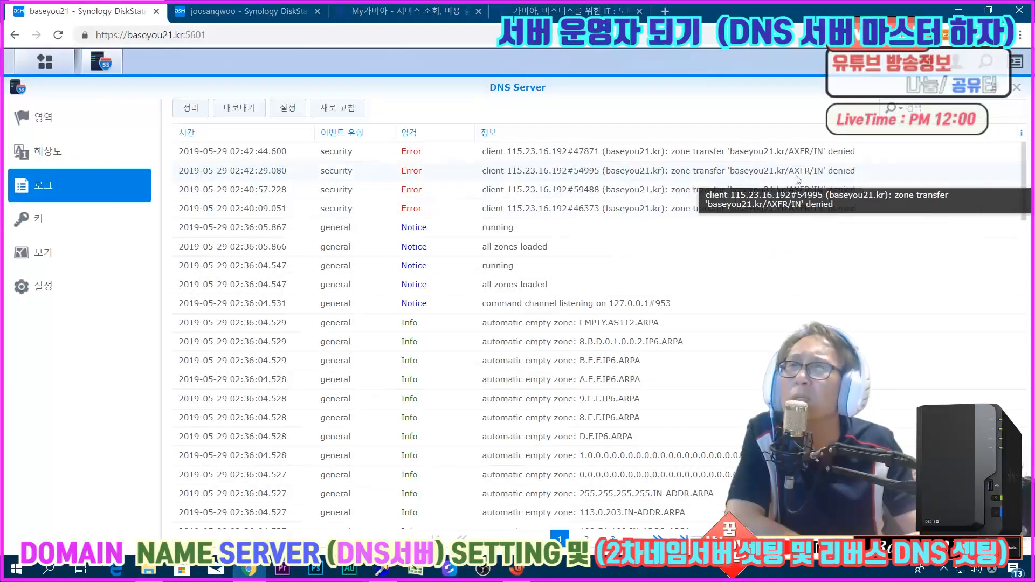
{"action": "double_click", "coordinate": [848, 153]}
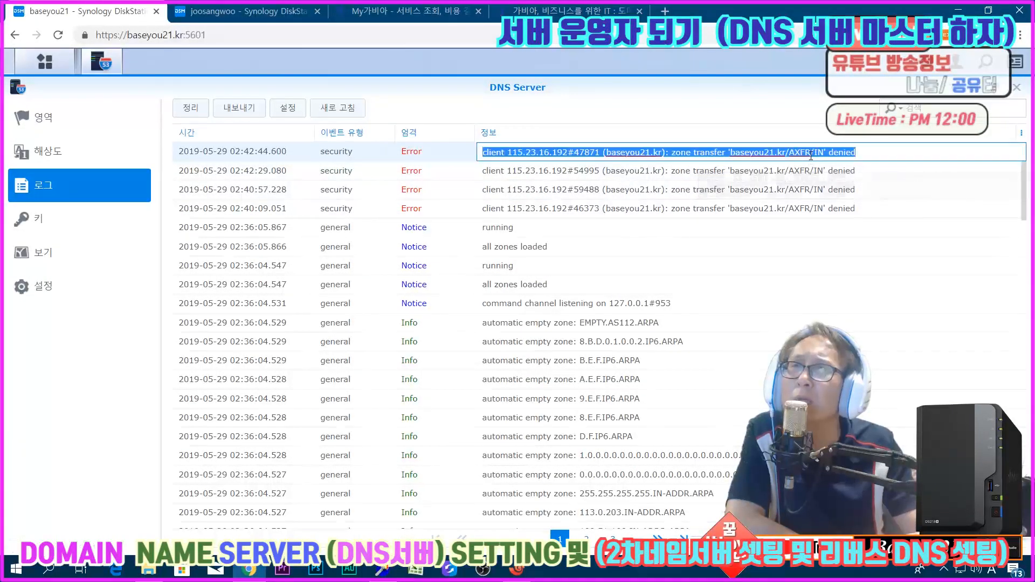
{"action": "left_click", "coordinate": [886, 152]}
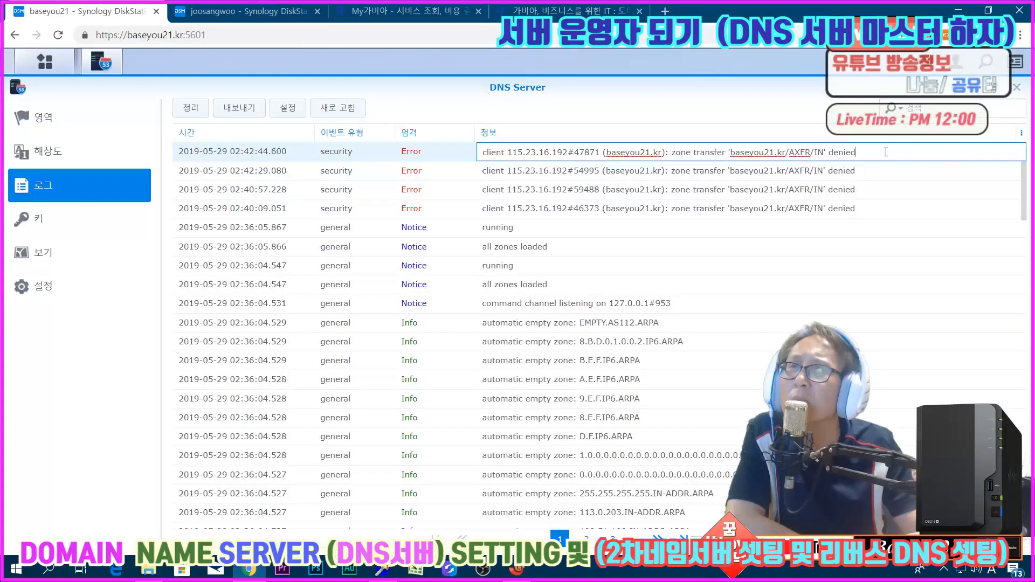
{"action": "double_click", "coordinate": [863, 177]}
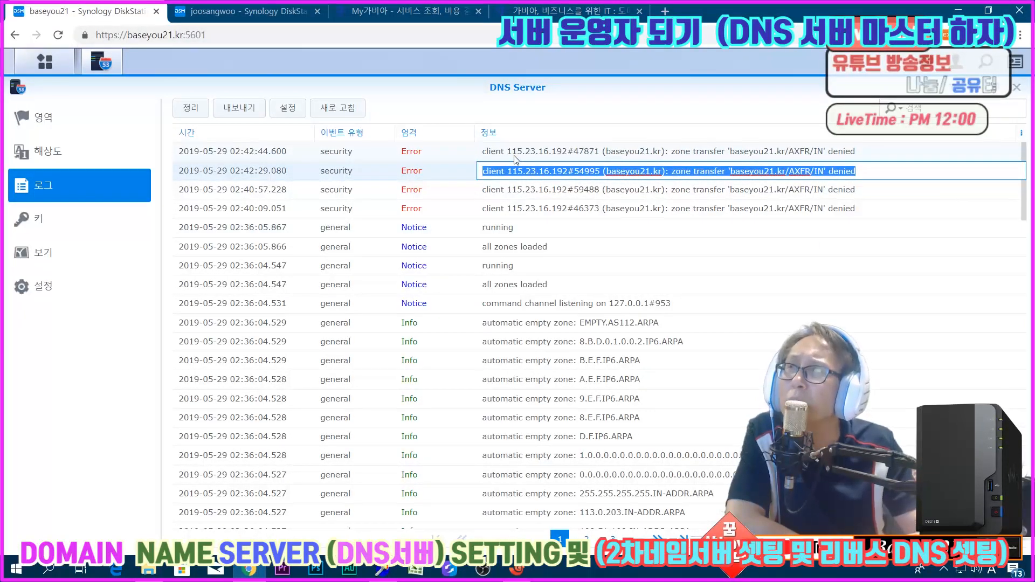
Step: Open the DNS Server log on the cjoon.com NAS and compare its entries with the log on the baseyou21.kr NAS
{"action": "left_click", "coordinate": [250, 19]}
{"action": "left_click", "coordinate": [253, 225]}
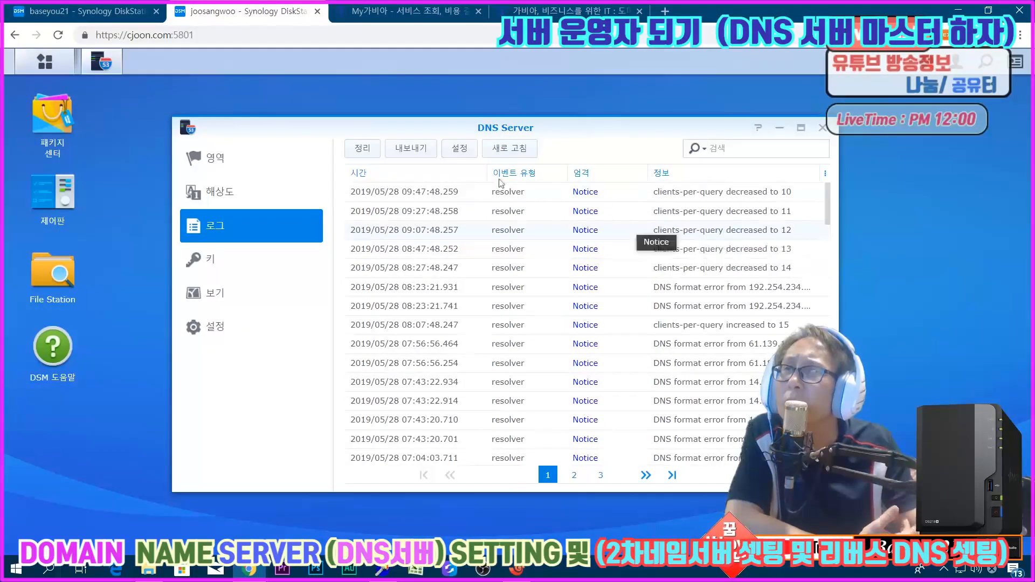
{"action": "left_click", "coordinate": [50, 10]}
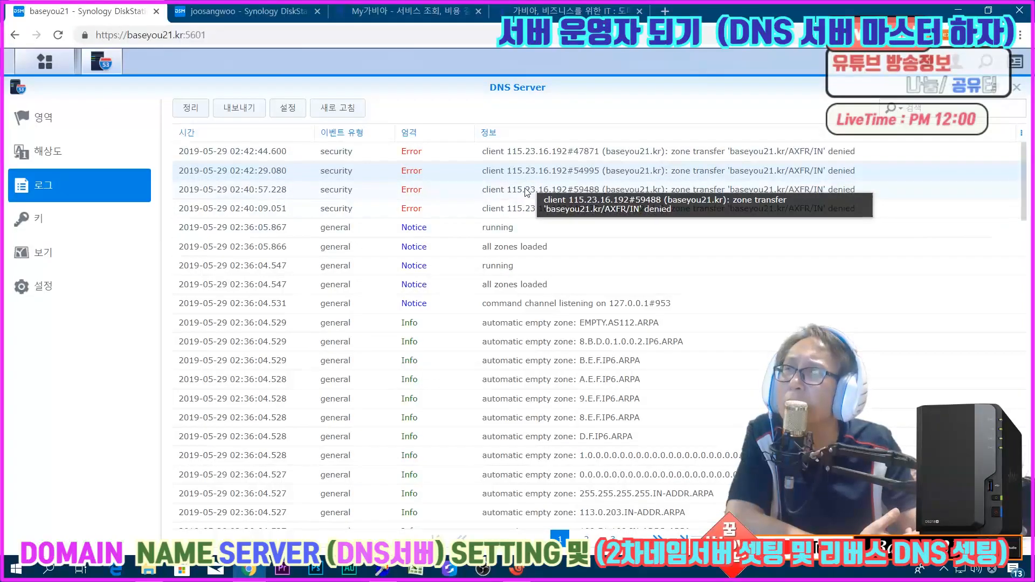
{"action": "left_click", "coordinate": [216, 12]}
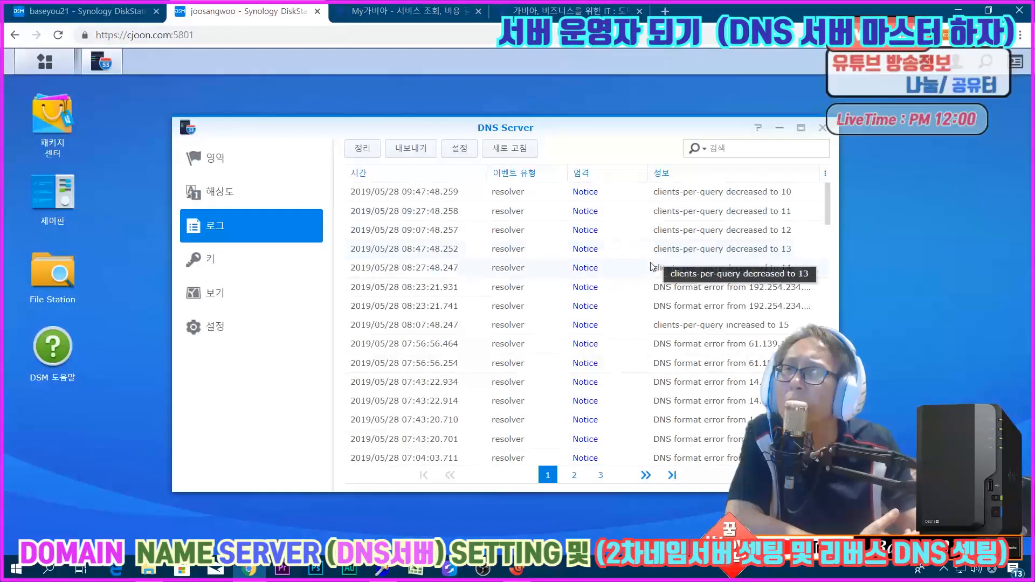
{"action": "left_click", "coordinate": [87, 11]}
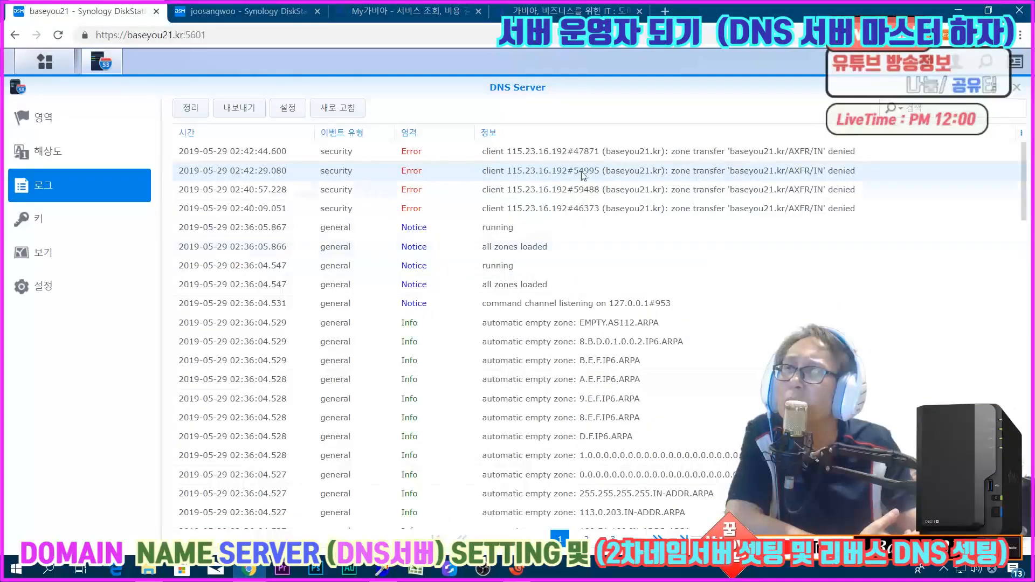
{"action": "left_click", "coordinate": [233, 16]}
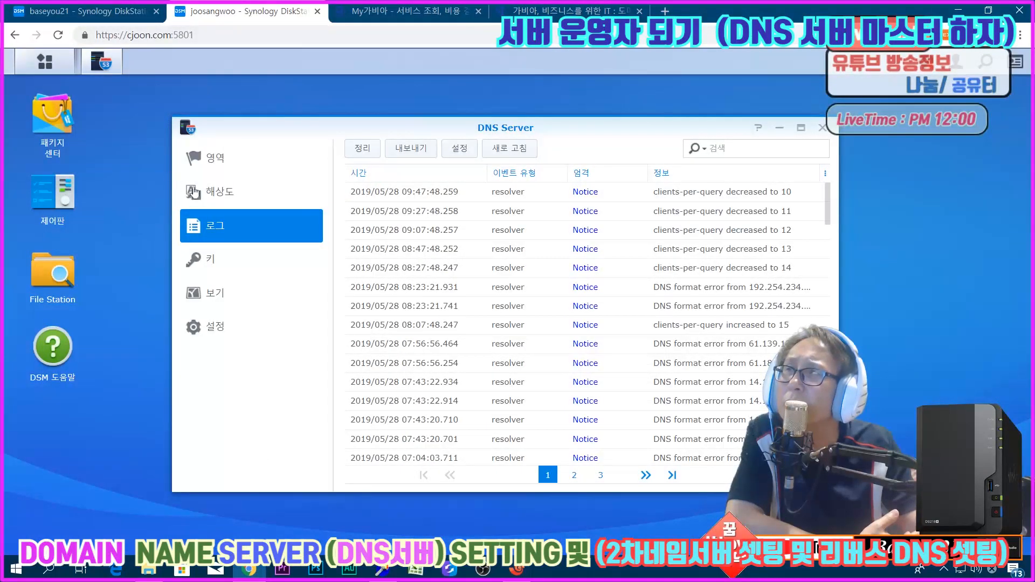
Step: Close DNS Server on the cjoon.com NAS and show the installed packages in Package Center
{"action": "left_click", "coordinate": [823, 128]}
{"action": "left_click", "coordinate": [61, 71]}
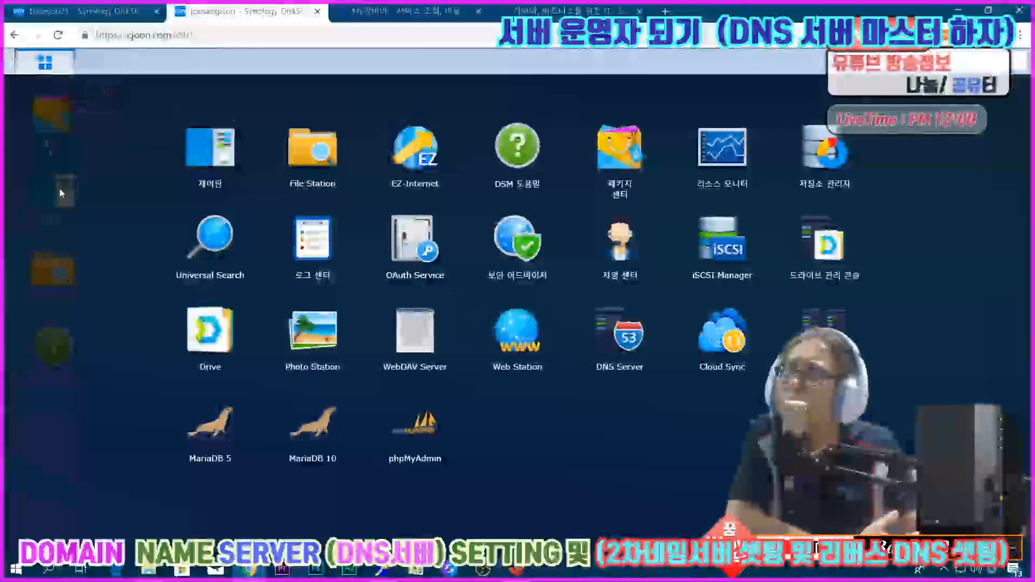
{"action": "left_click", "coordinate": [43, 68]}
{"action": "left_click", "coordinate": [49, 111]}
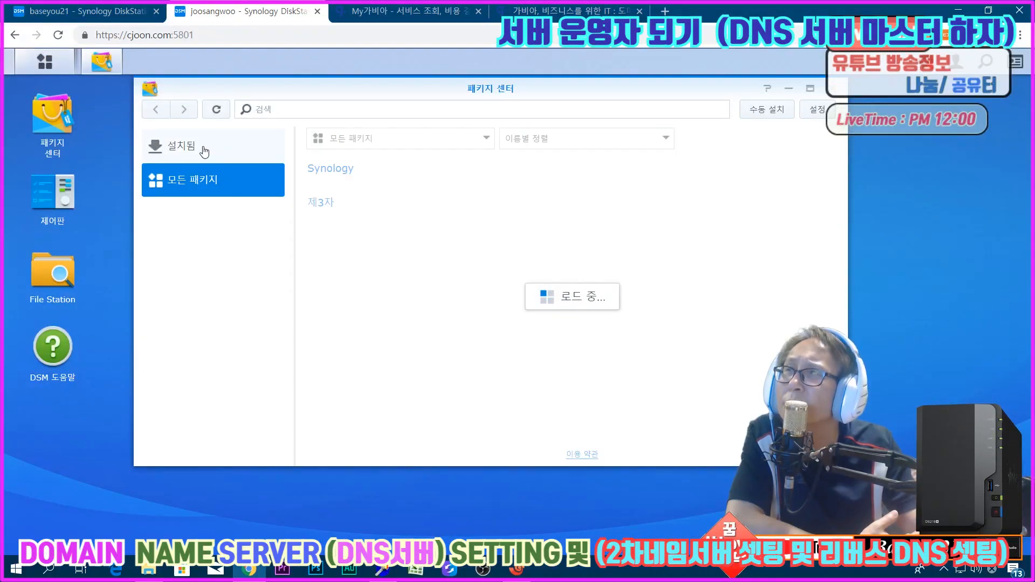
{"action": "left_click", "coordinate": [204, 152]}
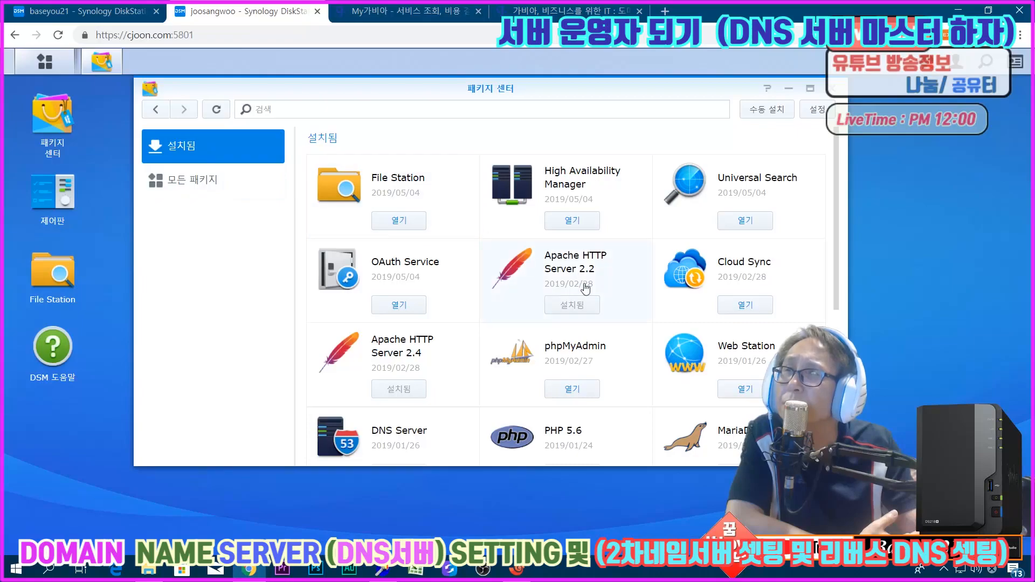
Step: Stop the DNS Server package on the cjoon.com NAS, run it again, and close Package Center
{"action": "left_click", "coordinate": [387, 426]}
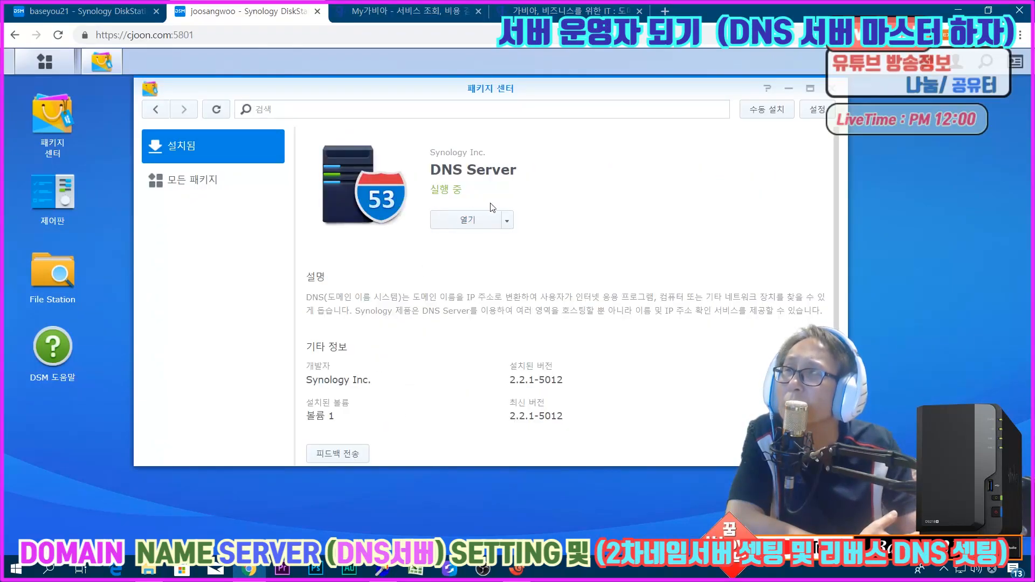
{"action": "left_click", "coordinate": [507, 223]}
{"action": "left_click", "coordinate": [462, 239]}
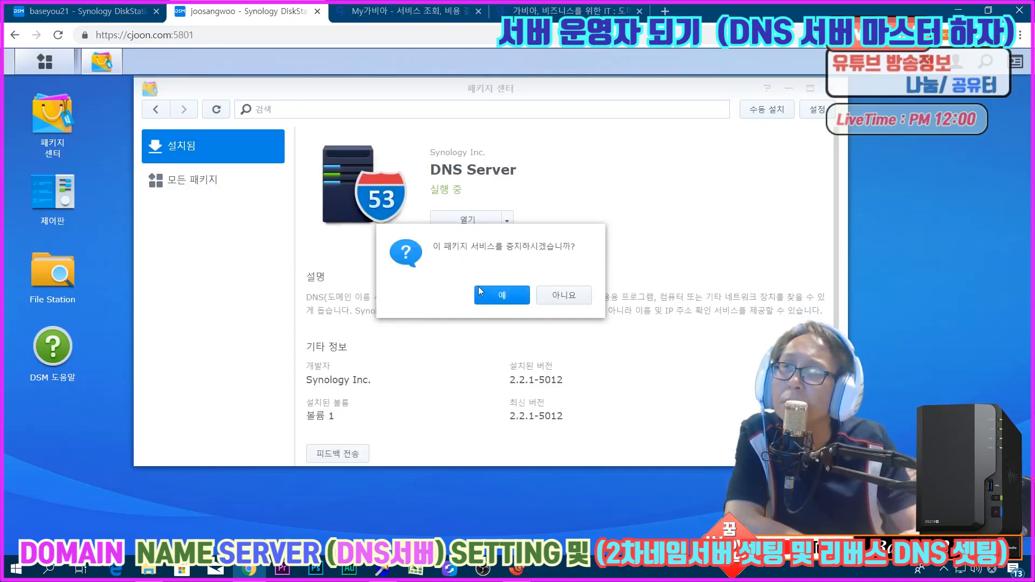
{"action": "left_click", "coordinate": [492, 294]}
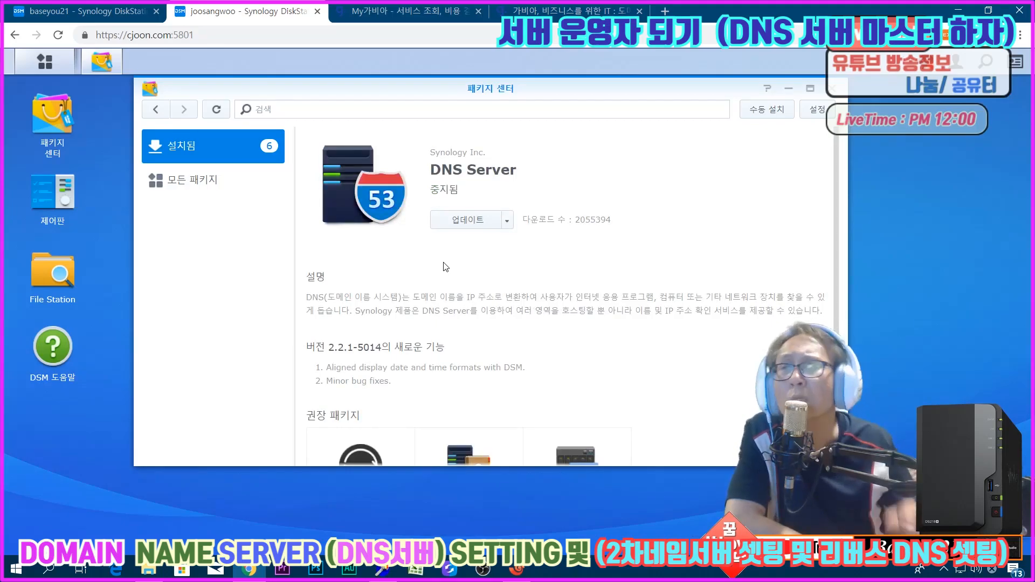
{"action": "left_click", "coordinate": [507, 220]}
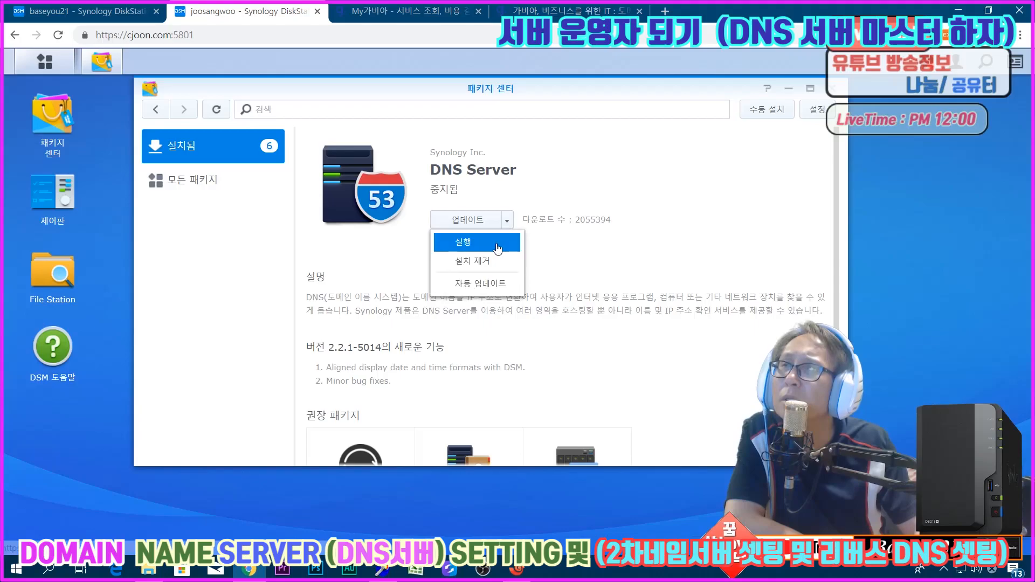
{"action": "left_click", "coordinate": [496, 245]}
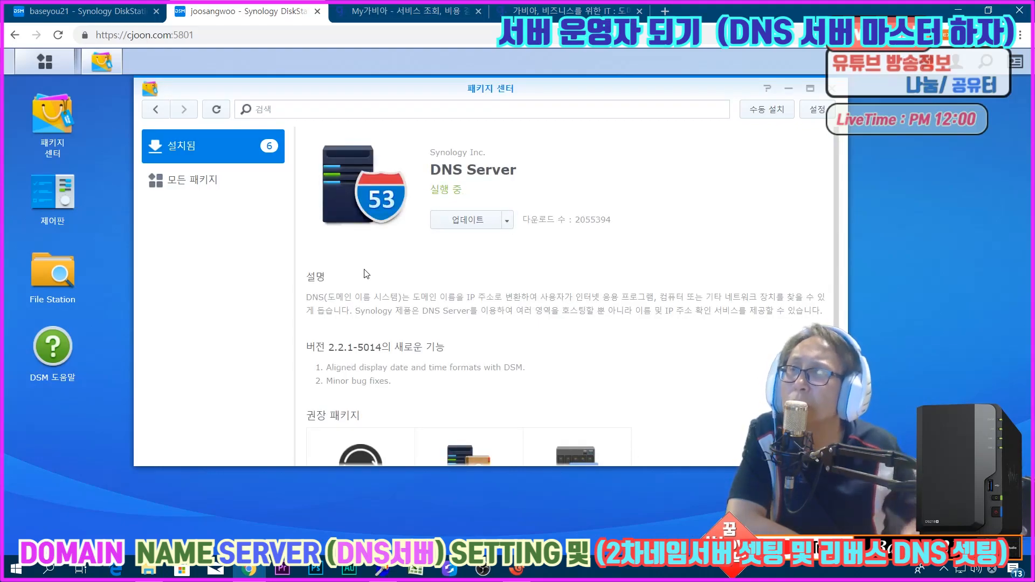
{"action": "left_click", "coordinate": [833, 89]}
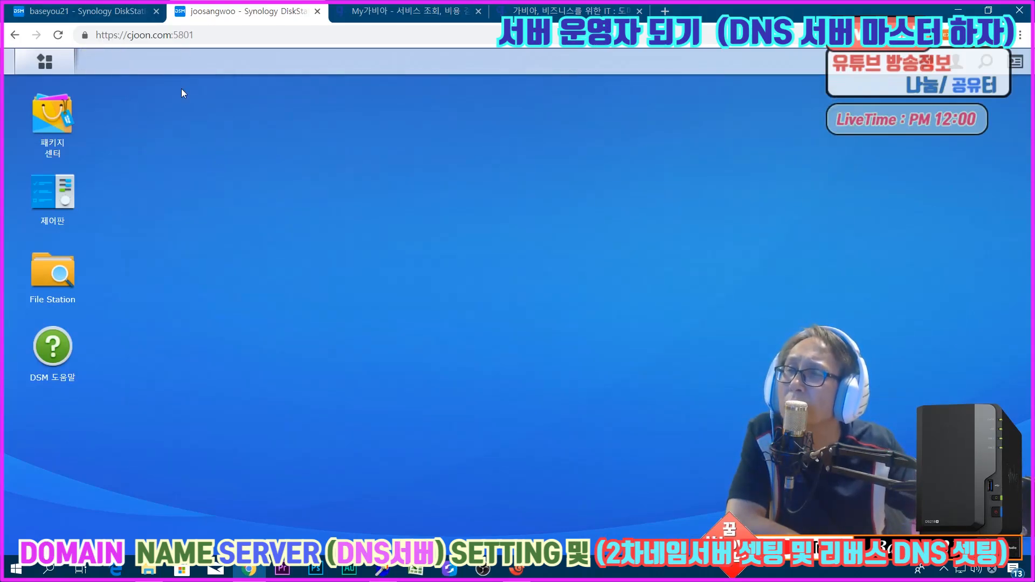
Step: Open the DNS Server log on the cjoon.com NAS in a maximized window and compare its transfer errors with the baseyou21.kr NAS log
{"action": "left_click", "coordinate": [40, 61]}
{"action": "left_click", "coordinate": [124, 203]}
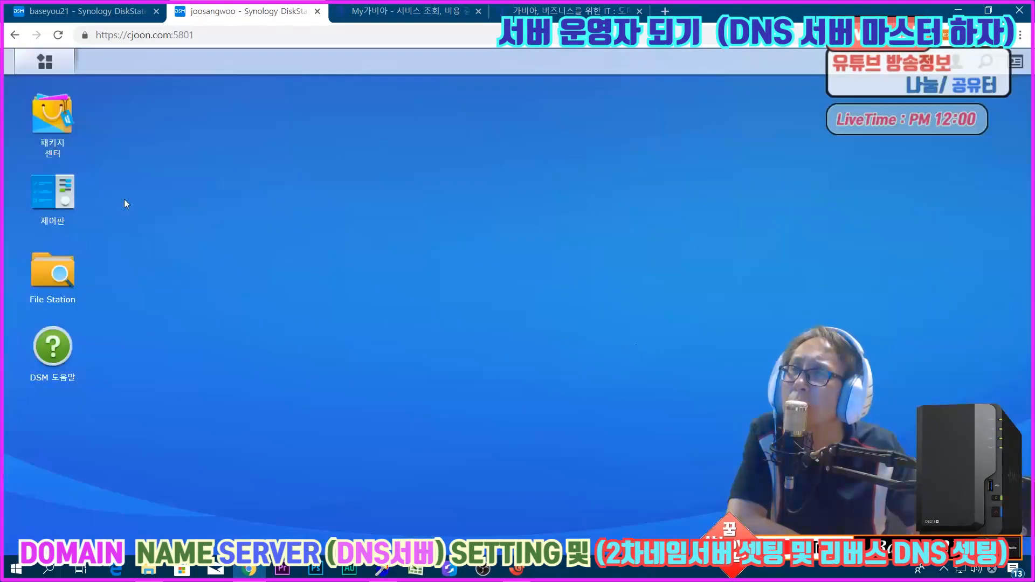
{"action": "left_click", "coordinate": [243, 233]}
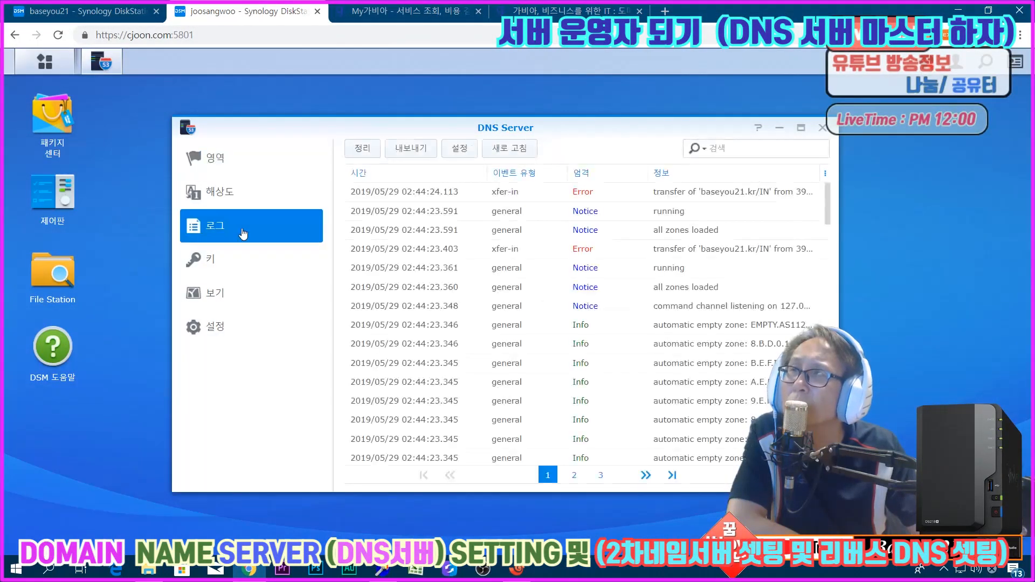
{"action": "left_click", "coordinate": [801, 128]}
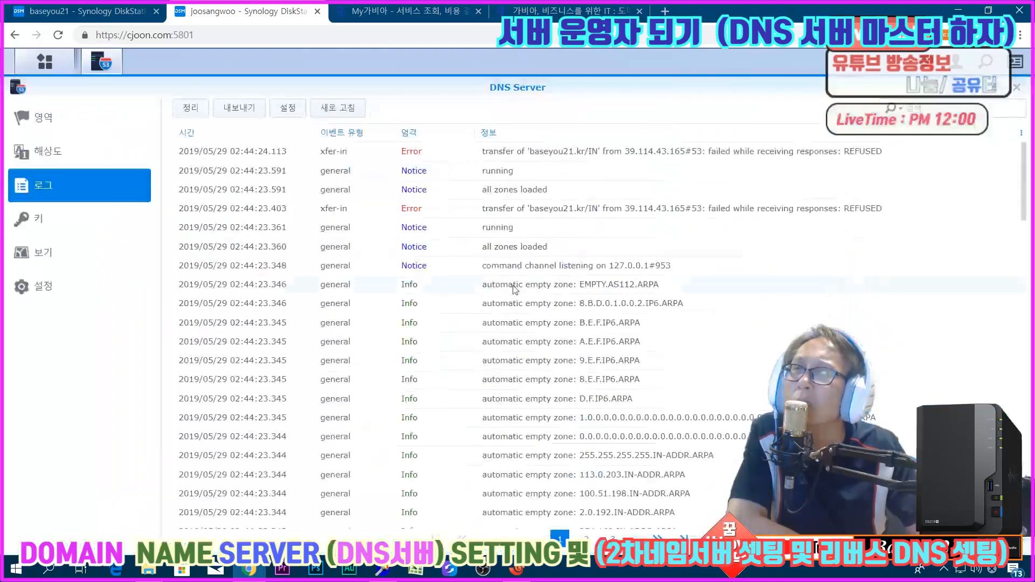
{"action": "left_click", "coordinate": [107, 15]}
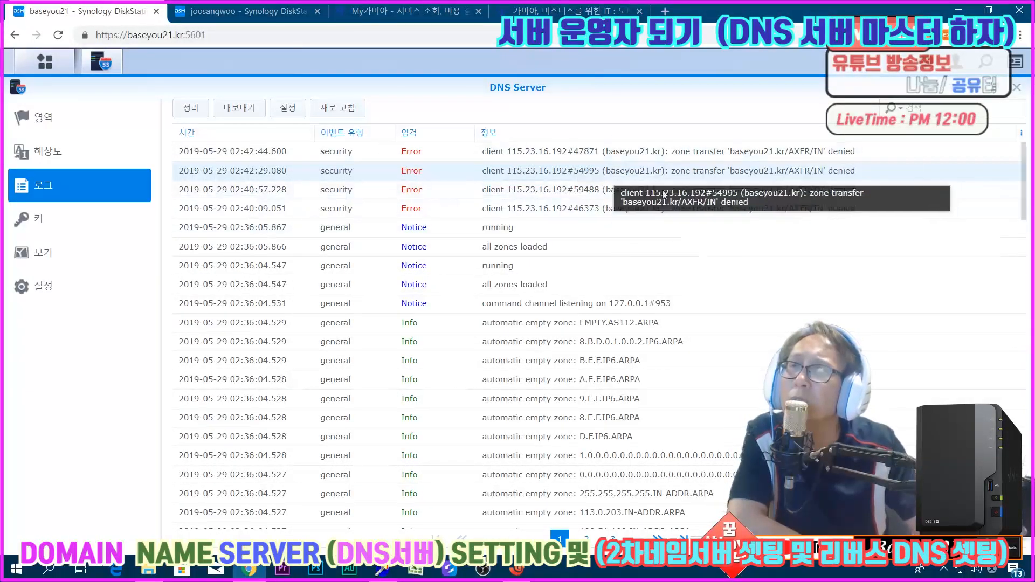
{"action": "left_click", "coordinate": [200, 13]}
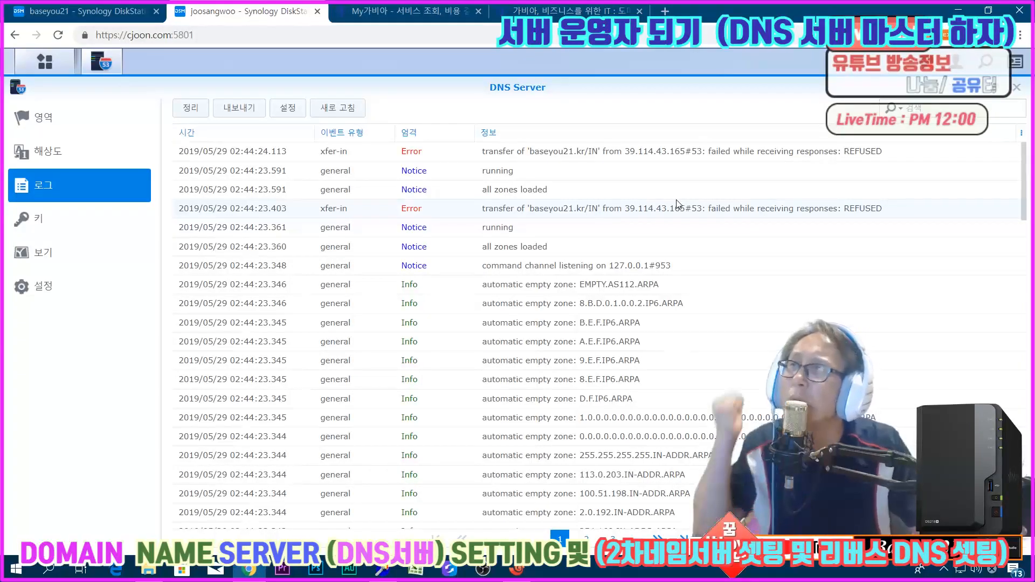
{"action": "left_click", "coordinate": [107, 11]}
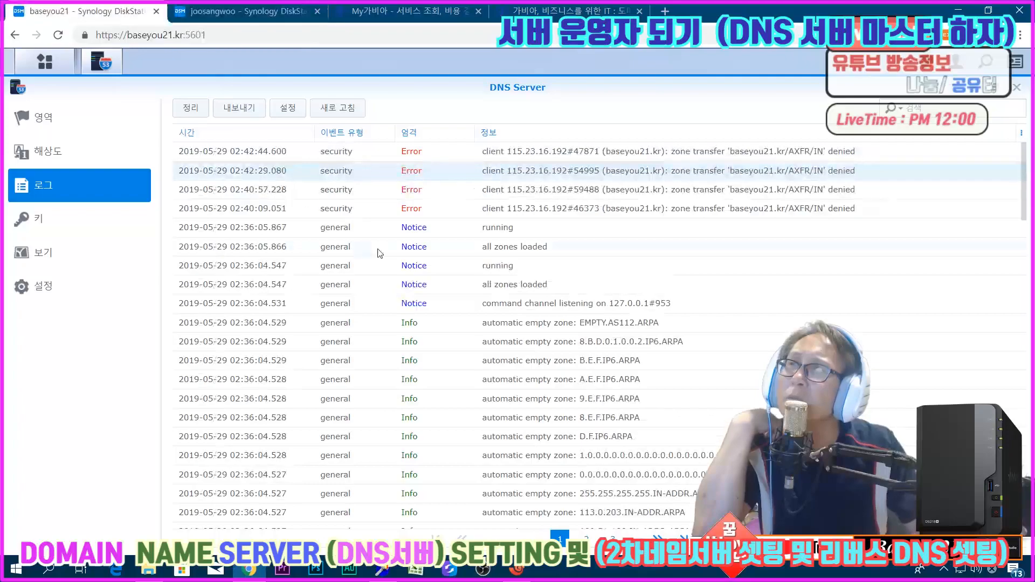
{"action": "left_click", "coordinate": [251, 10]}
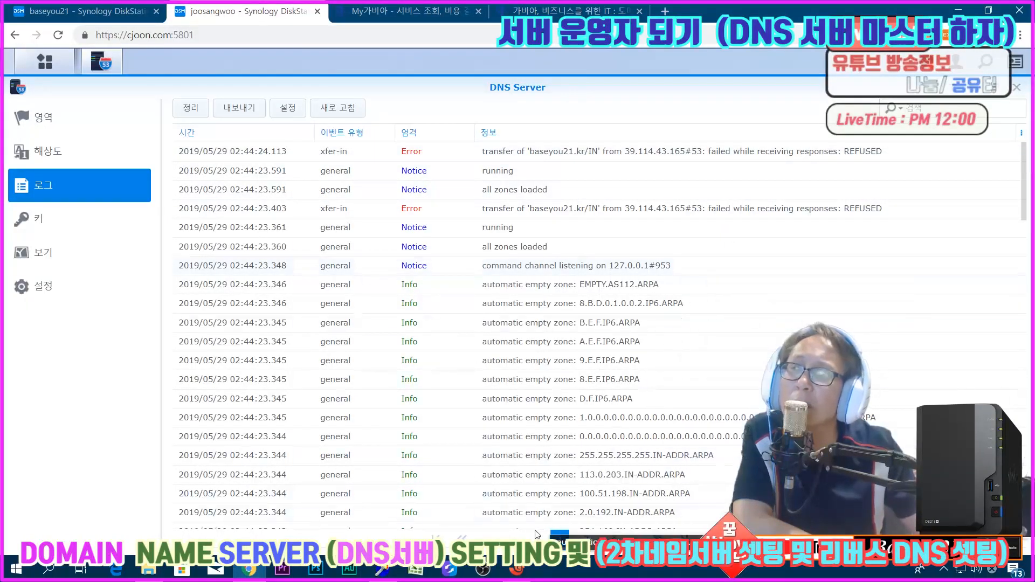
{"action": "left_click", "coordinate": [517, 569]}
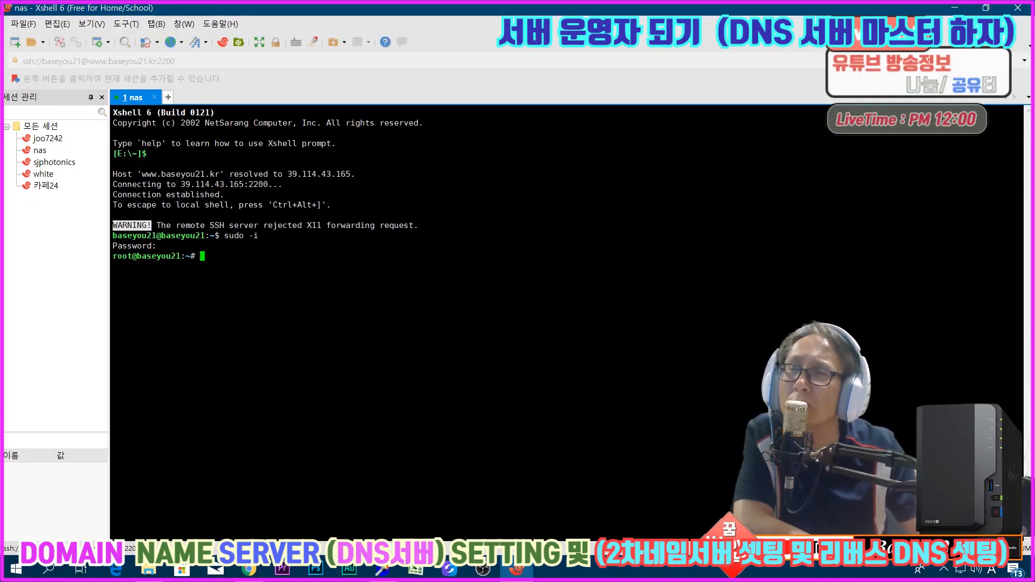
{"action": "left_click", "coordinate": [956, 8]}
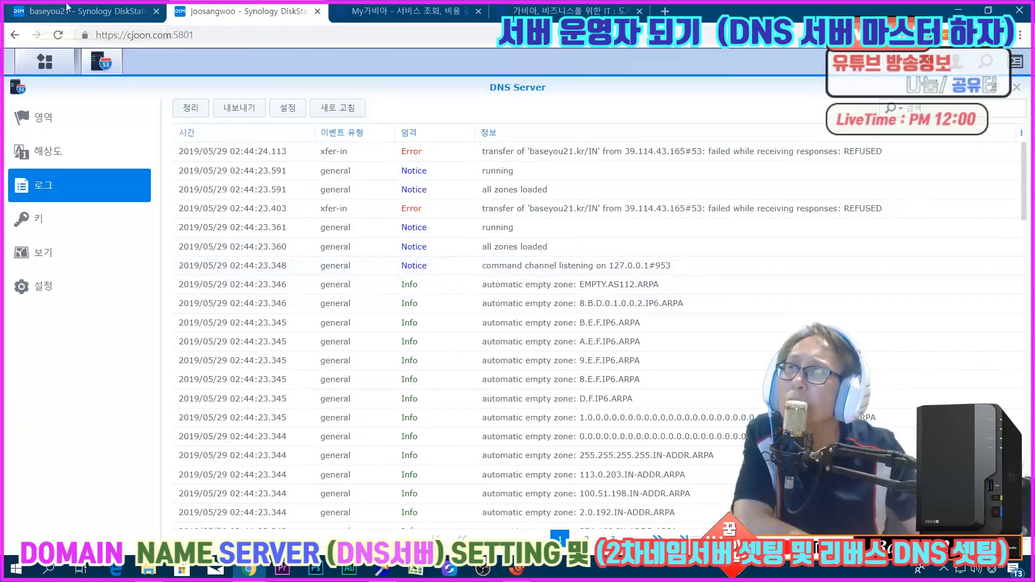
Step: Open DNS Server on the baseyou21.kr NAS and show the zone transfer rules of the baseyou21.kr master zone
{"action": "left_click", "coordinate": [86, 15]}
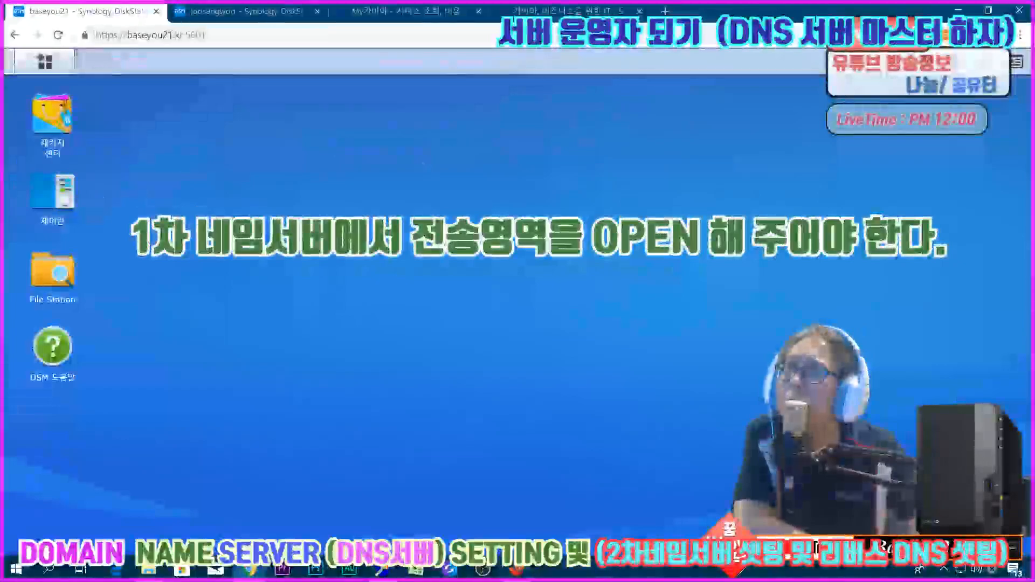
{"action": "left_click", "coordinate": [45, 61]}
{"action": "left_click", "coordinate": [433, 337]}
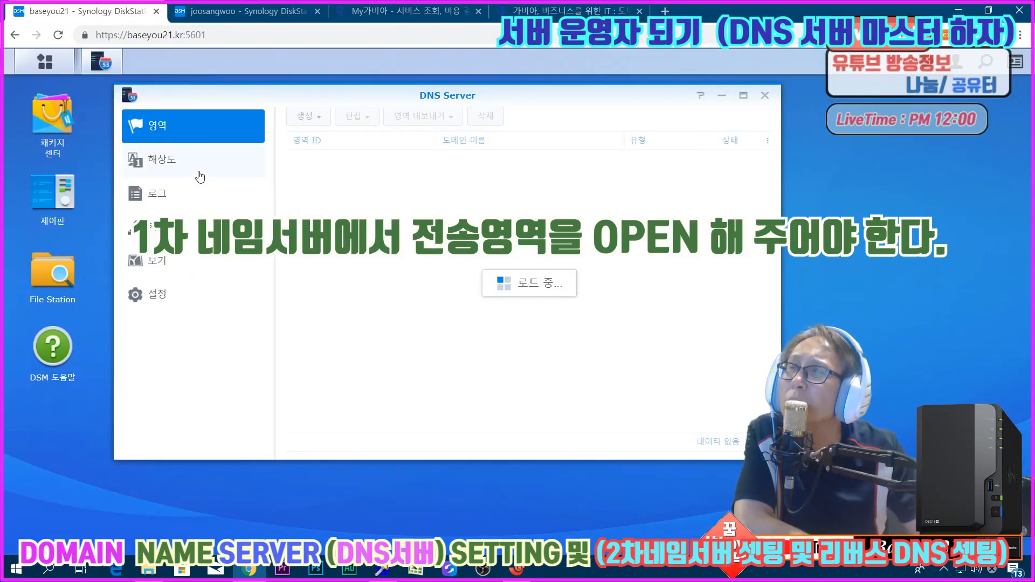
{"action": "left_click", "coordinate": [337, 161]}
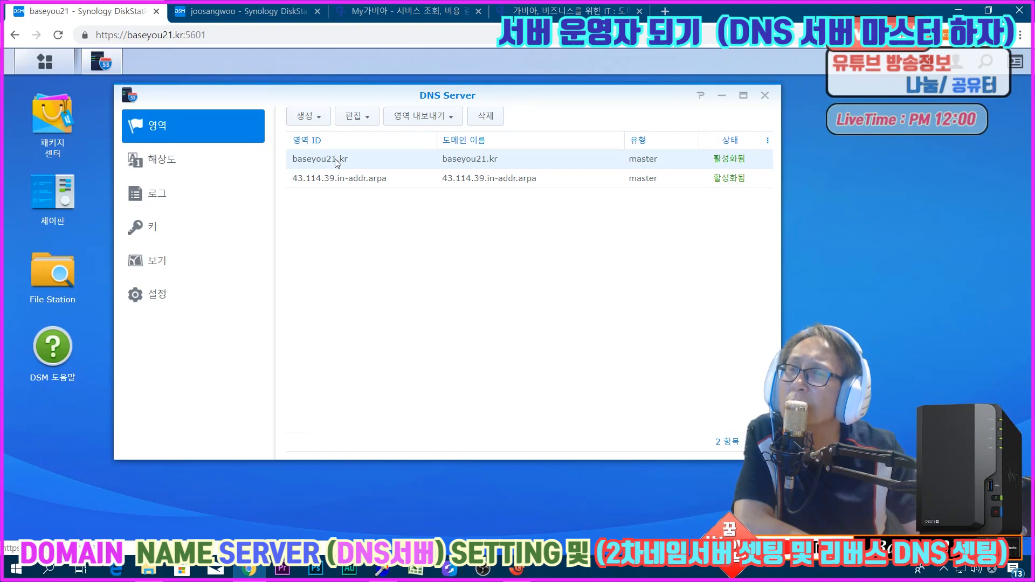
{"action": "right_click", "coordinate": [336, 159]}
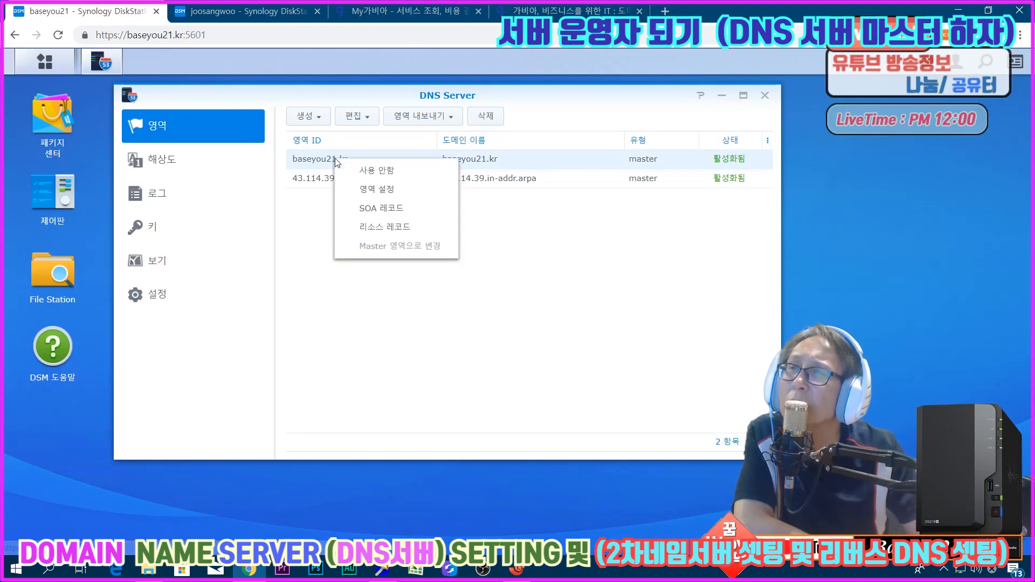
{"action": "left_click", "coordinate": [371, 194]}
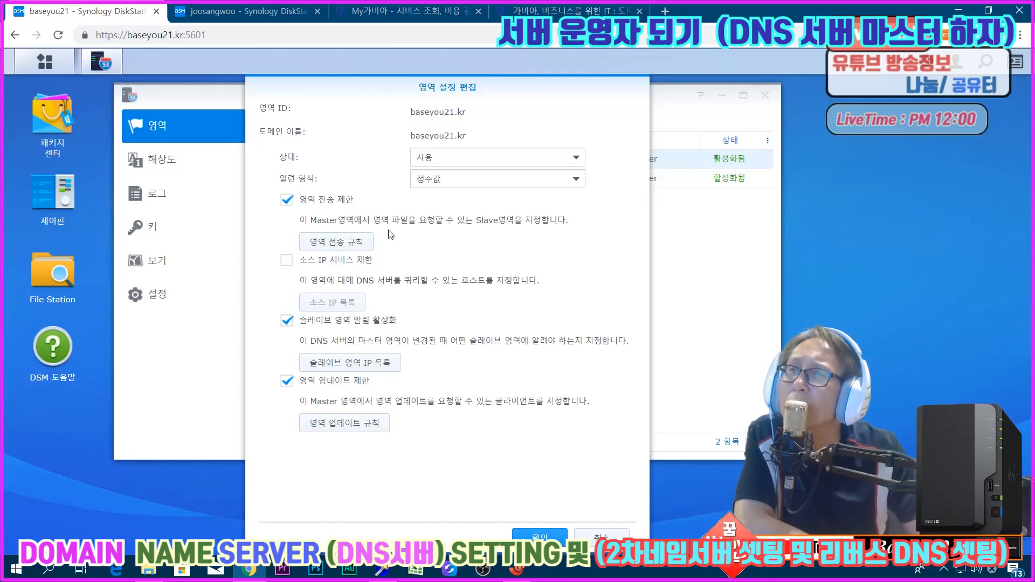
{"action": "left_click", "coordinate": [352, 249]}
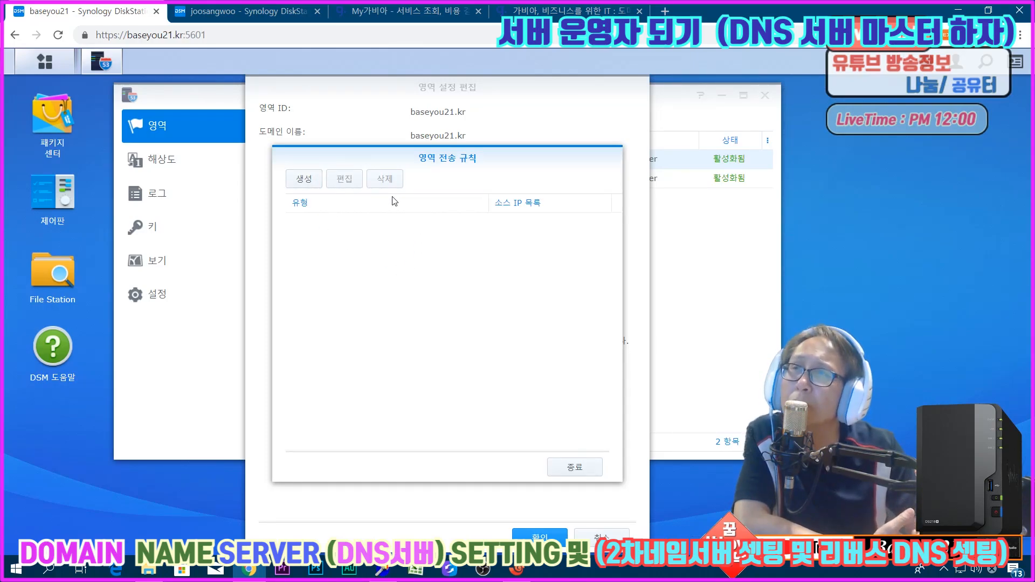
Step: Start a new zone transfer rule for the baseyou21.kr master zone with the subnet type
{"action": "left_click", "coordinate": [296, 183]}
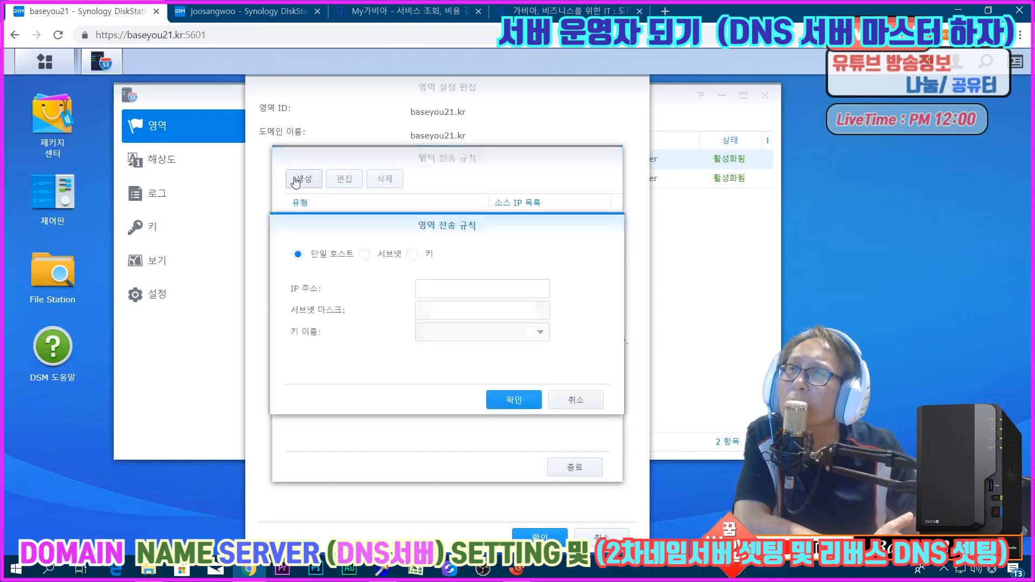
{"action": "left_click", "coordinate": [365, 254]}
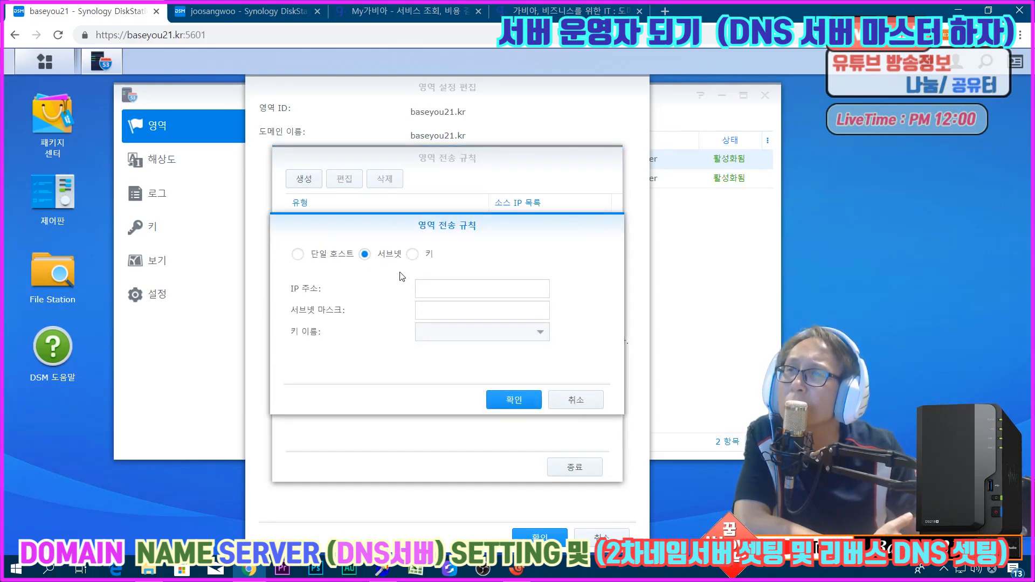
{"action": "left_click", "coordinate": [428, 285]}
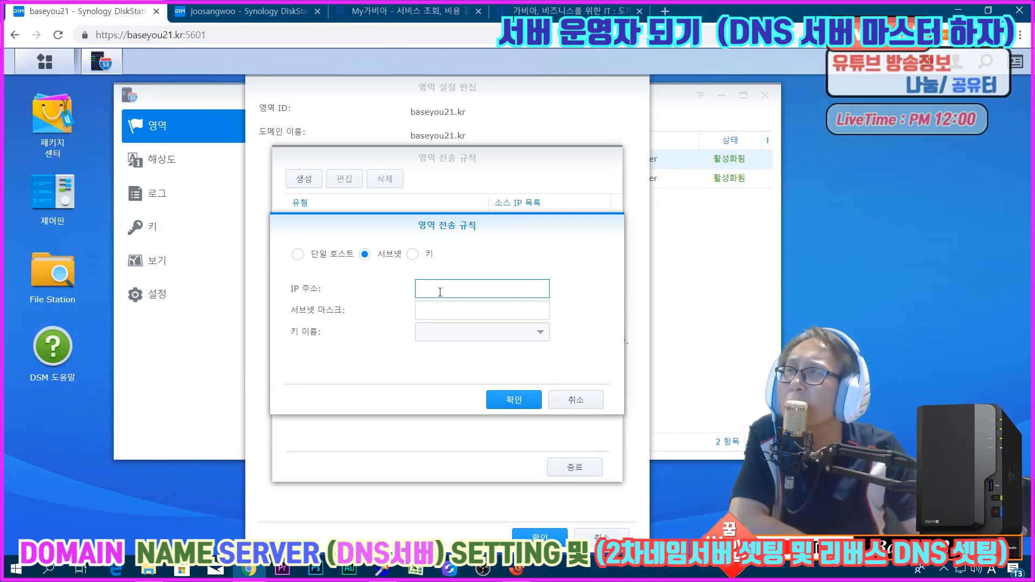
Step: Copy the primary DNS server address from the general network settings of the cjoon.com NAS
{"action": "left_click", "coordinate": [259, 21]}
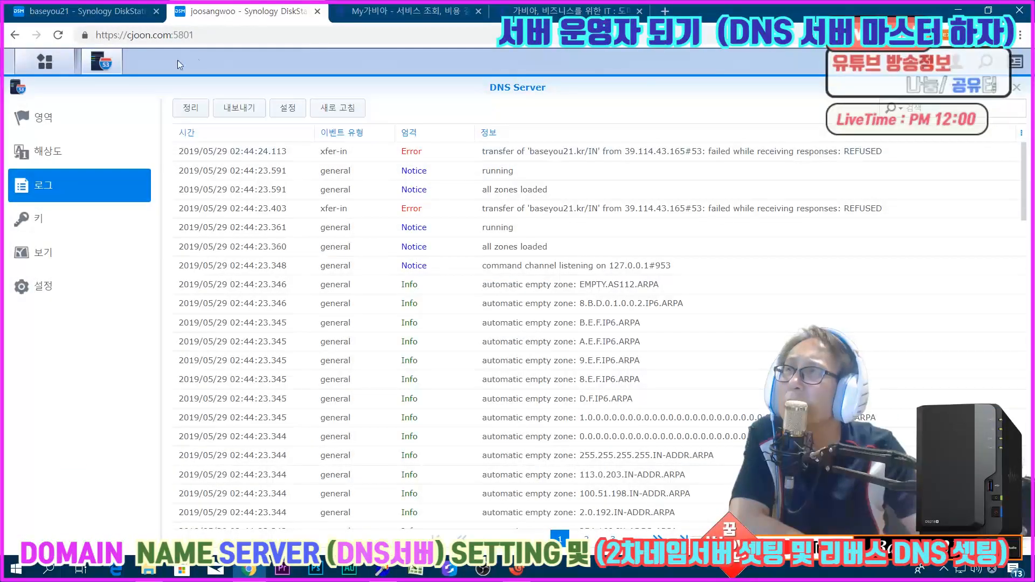
{"action": "left_click", "coordinate": [997, 90]}
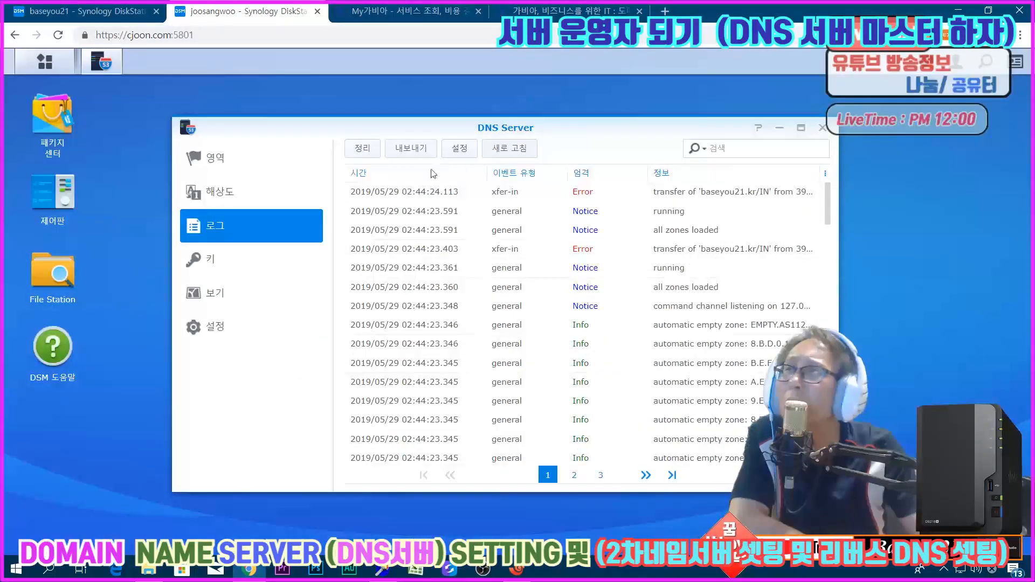
{"action": "left_click", "coordinate": [52, 195]}
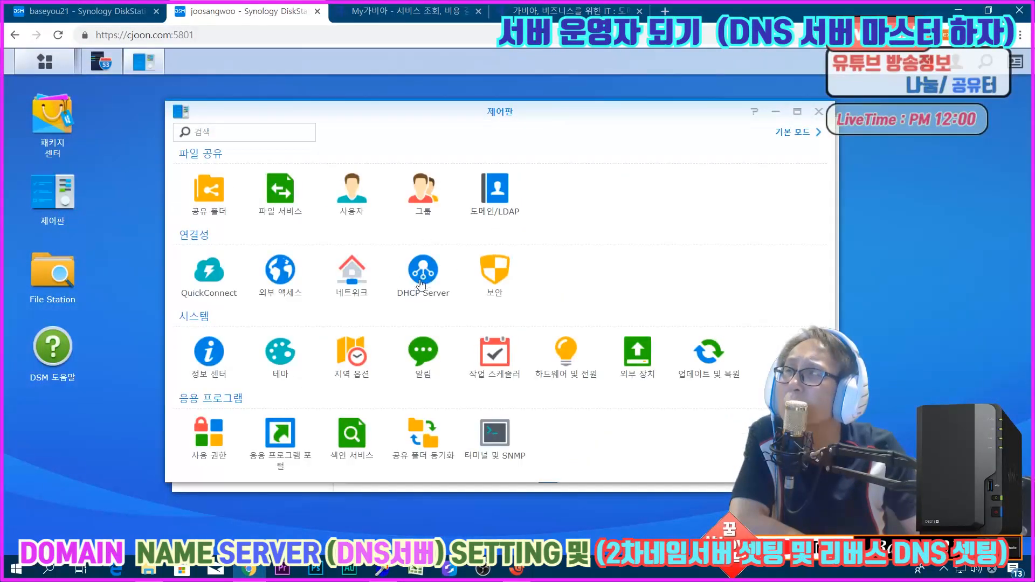
{"action": "left_click", "coordinate": [350, 287]}
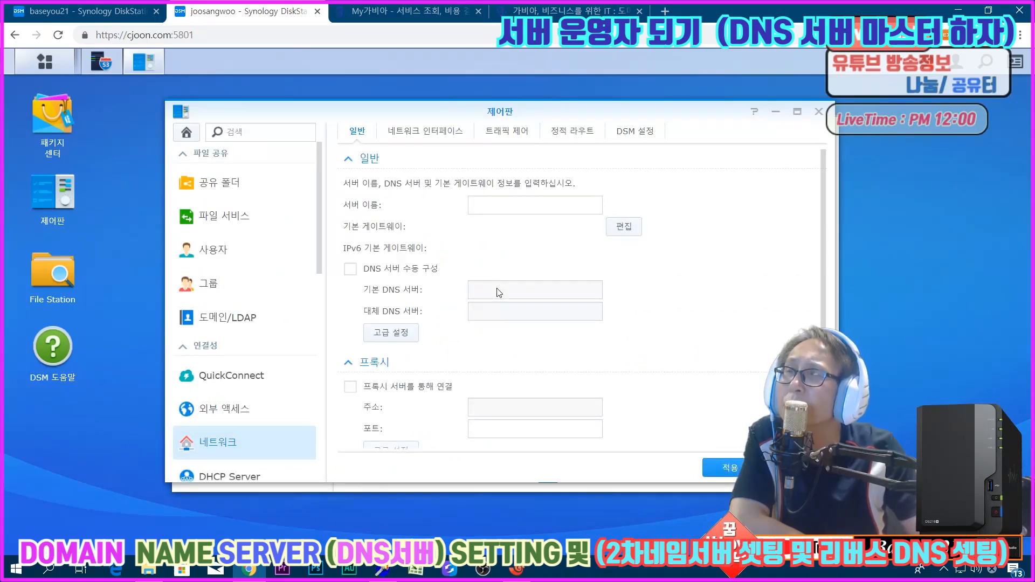
{"action": "double_click", "coordinate": [541, 288]}
{"action": "key", "text": "ctrl+c"}
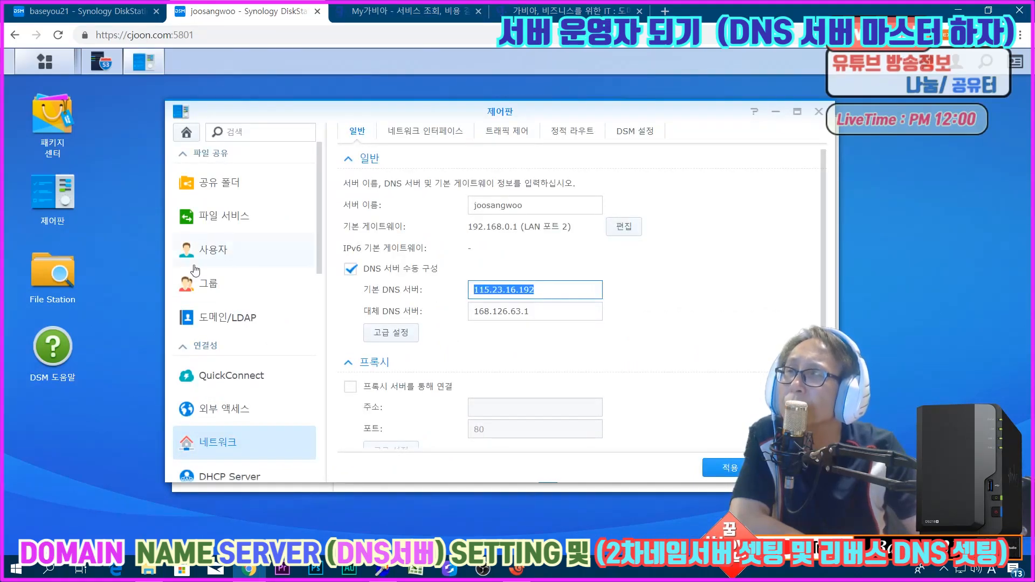
{"action": "left_click", "coordinate": [108, 11]}
{"action": "right_click", "coordinate": [461, 292]}
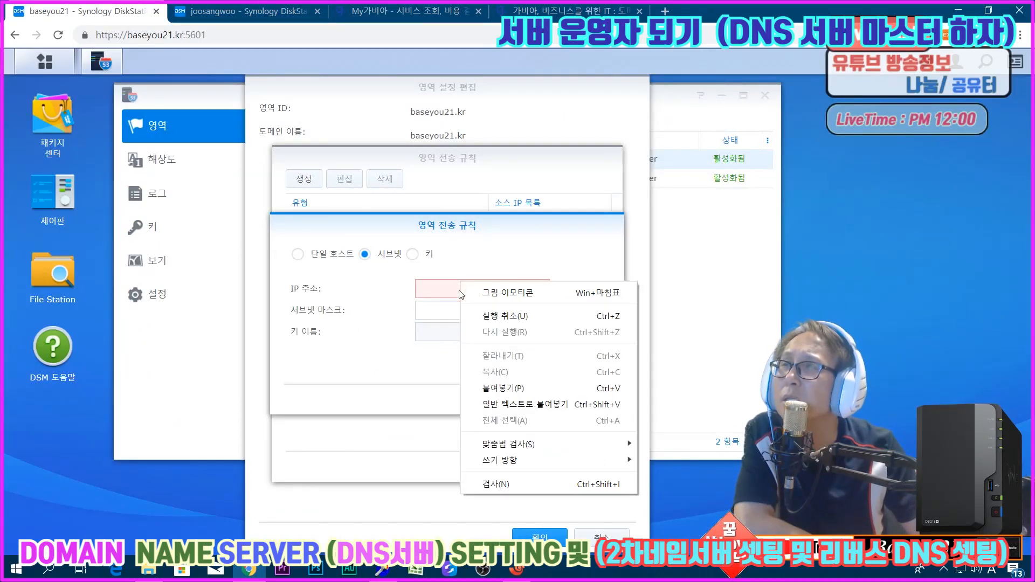
{"action": "left_click", "coordinate": [492, 388]}
{"action": "left_click", "coordinate": [451, 312]}
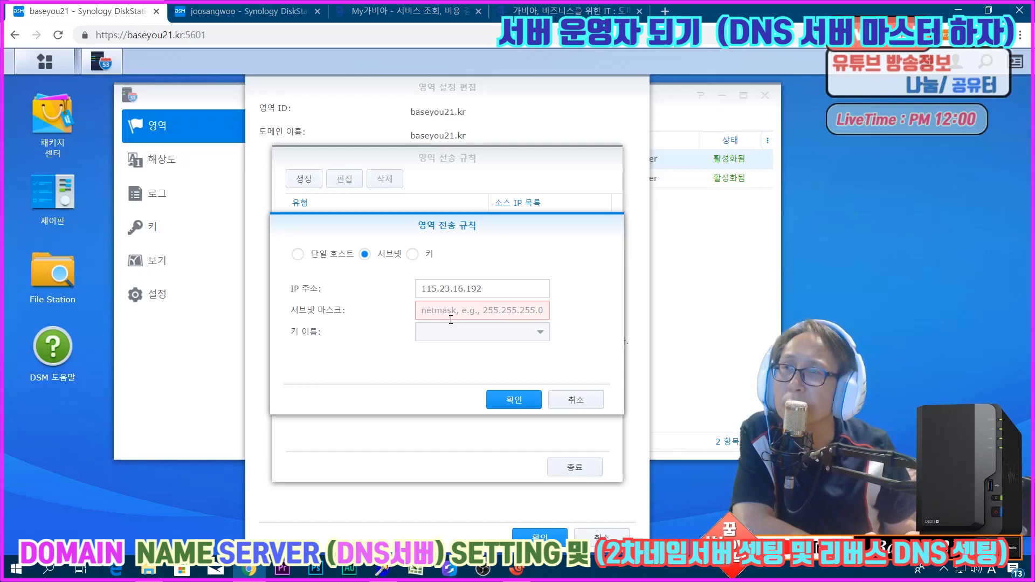
{"action": "type", "text": "255.255"}
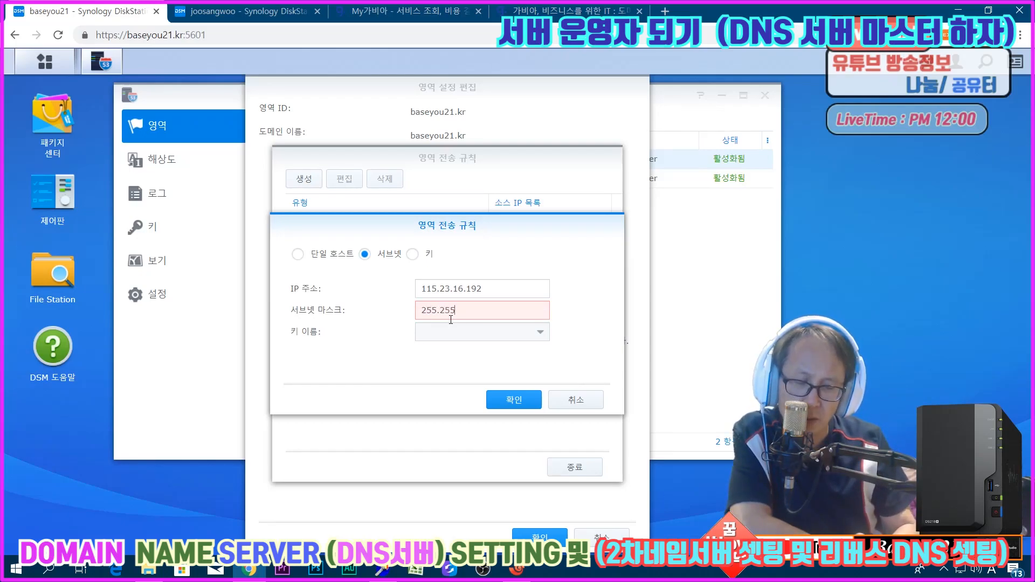
{"action": "type", "text": ".255.0"}
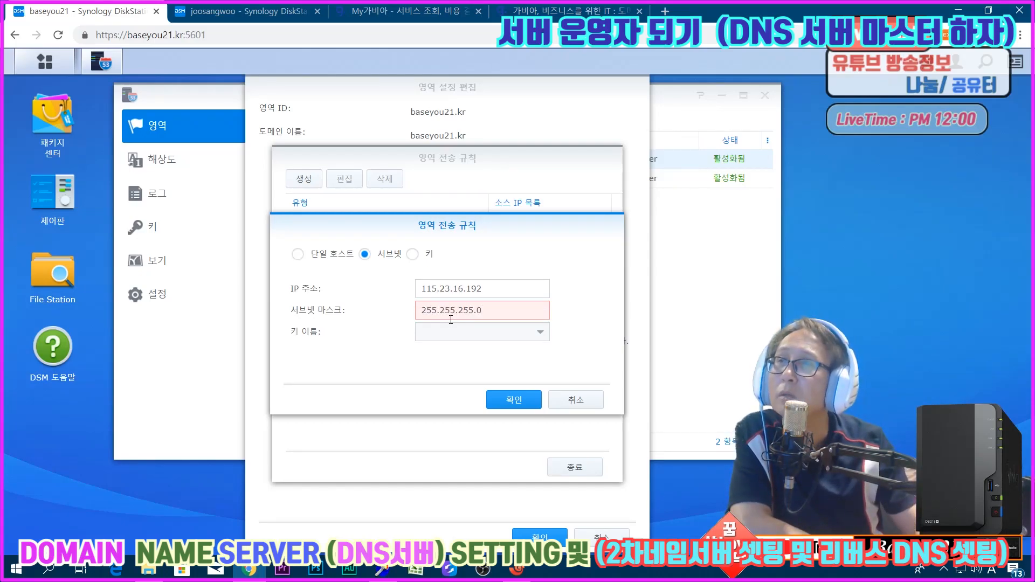
{"action": "left_click", "coordinate": [513, 399]}
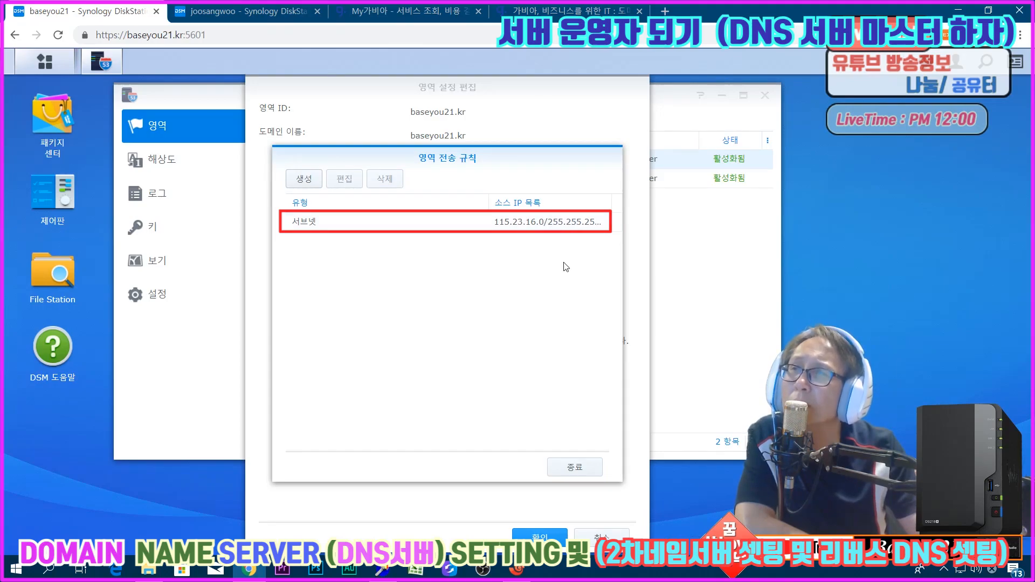
{"action": "left_click", "coordinate": [580, 472]}
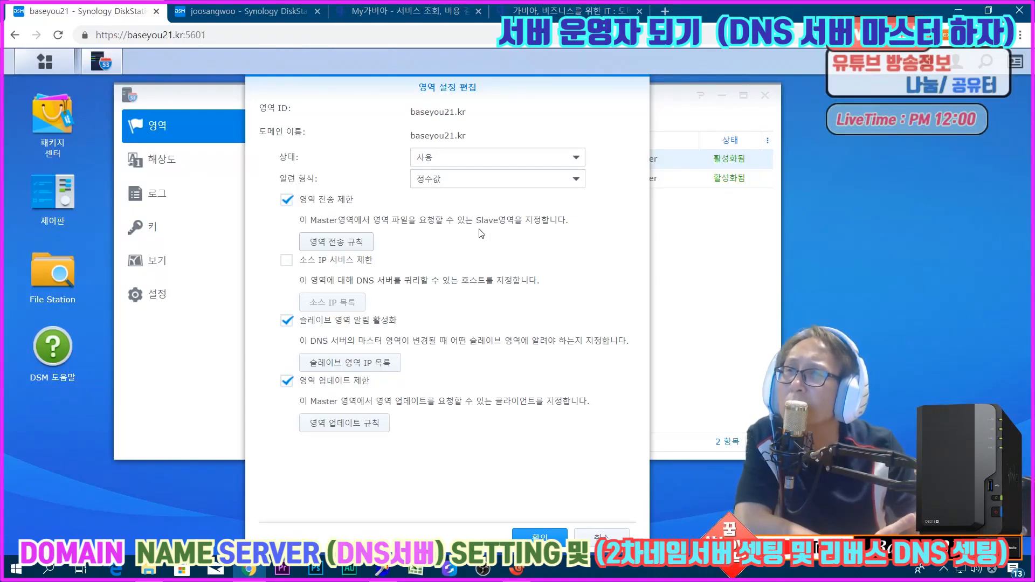
Step: Add a slave zone notification rule for IP address 115.23.16.192 on port 53 to the baseyou21.kr zone, and save the zone settings
{"action": "left_click", "coordinate": [354, 364]}
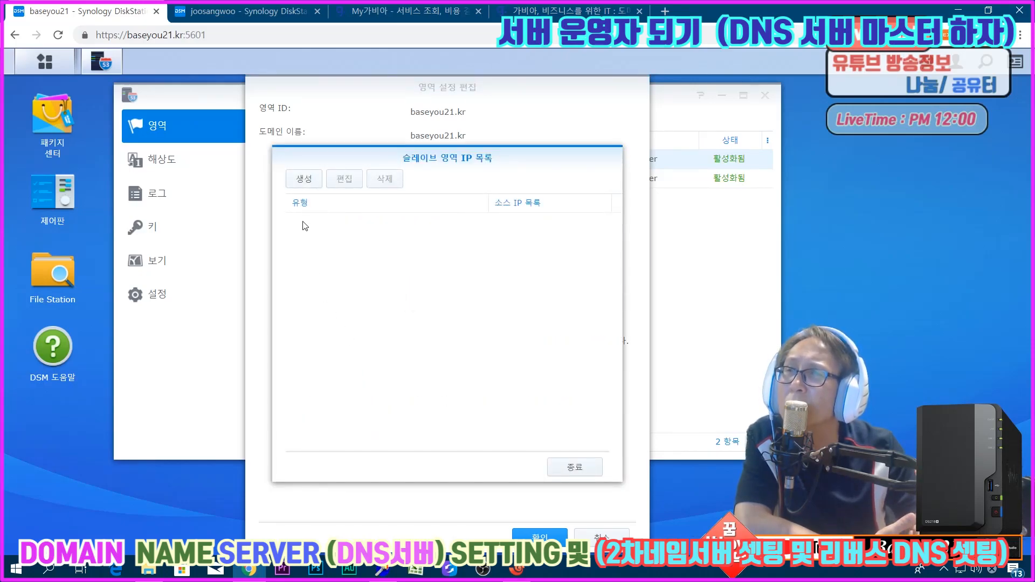
{"action": "left_click", "coordinate": [305, 180]}
{"action": "left_click", "coordinate": [456, 274]}
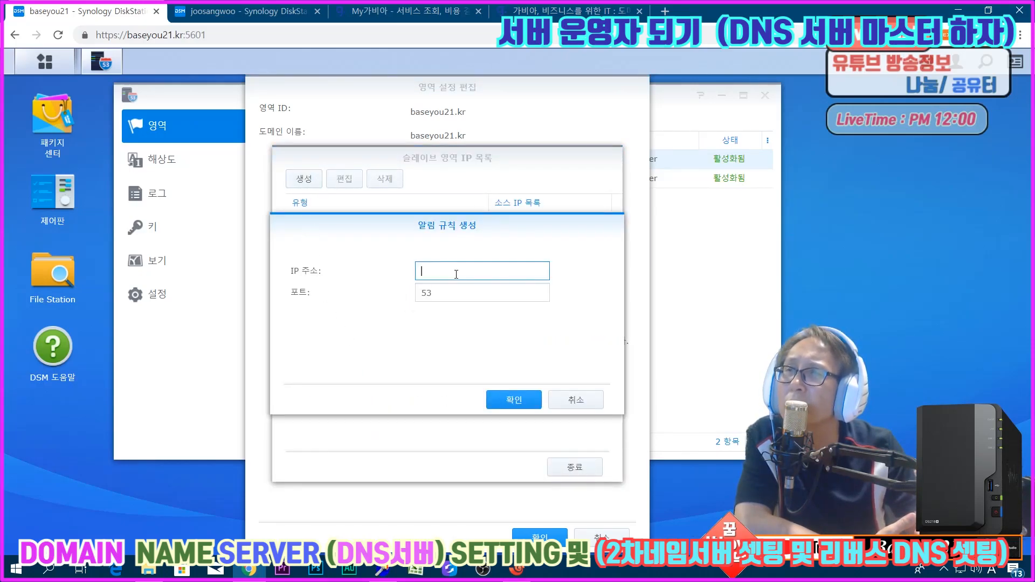
{"action": "key", "text": "ctrl+v"}
{"action": "left_click", "coordinate": [502, 401]}
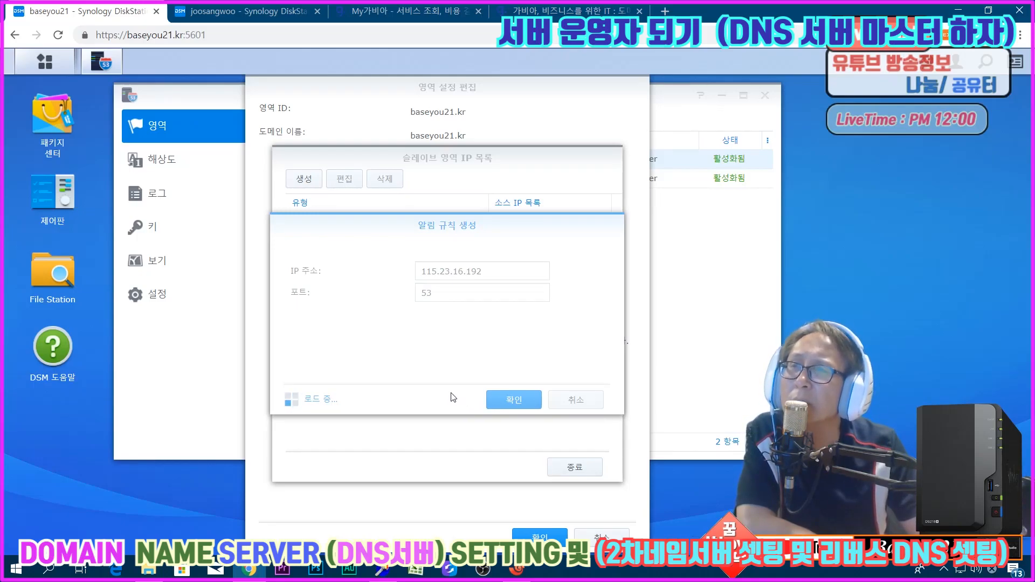
{"action": "left_click", "coordinate": [573, 467]}
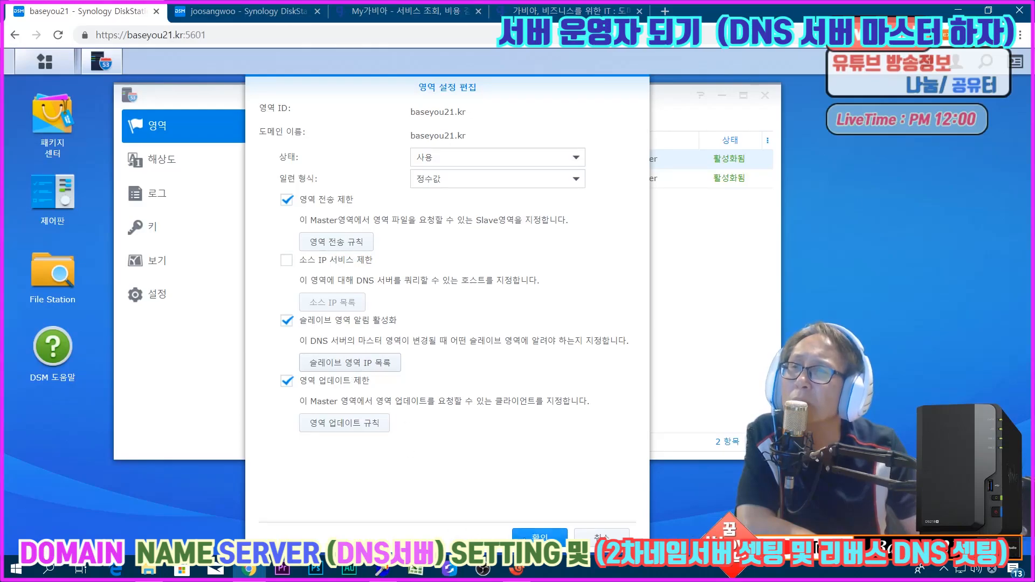
{"action": "left_click", "coordinate": [533, 539]}
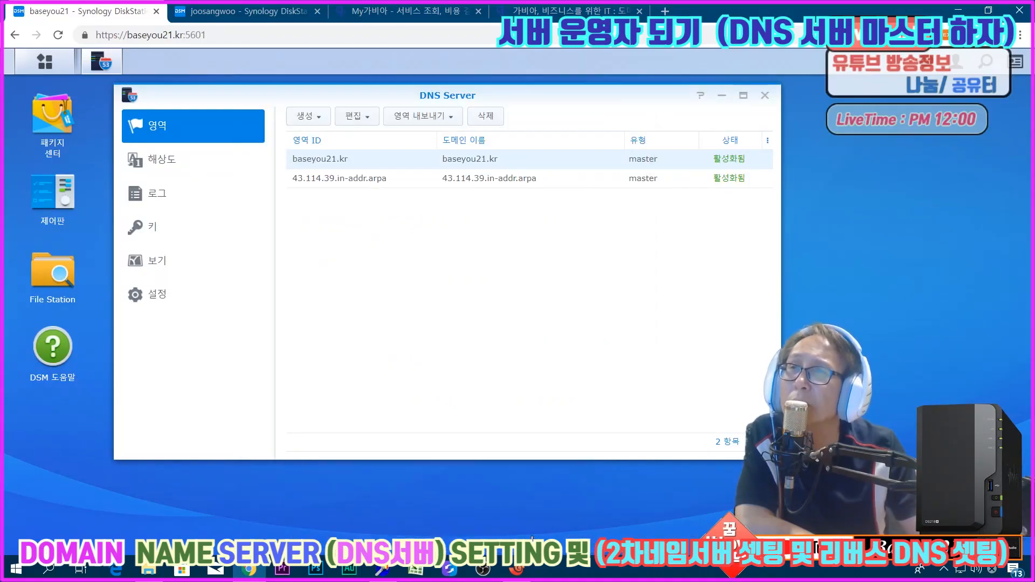
Step: Check the zone transfer rules of the 43.114.39.in-addr.arpa reverse zone, and leave its zone settings without saving
{"action": "right_click", "coordinate": [357, 184]}
{"action": "left_click", "coordinate": [326, 242]}
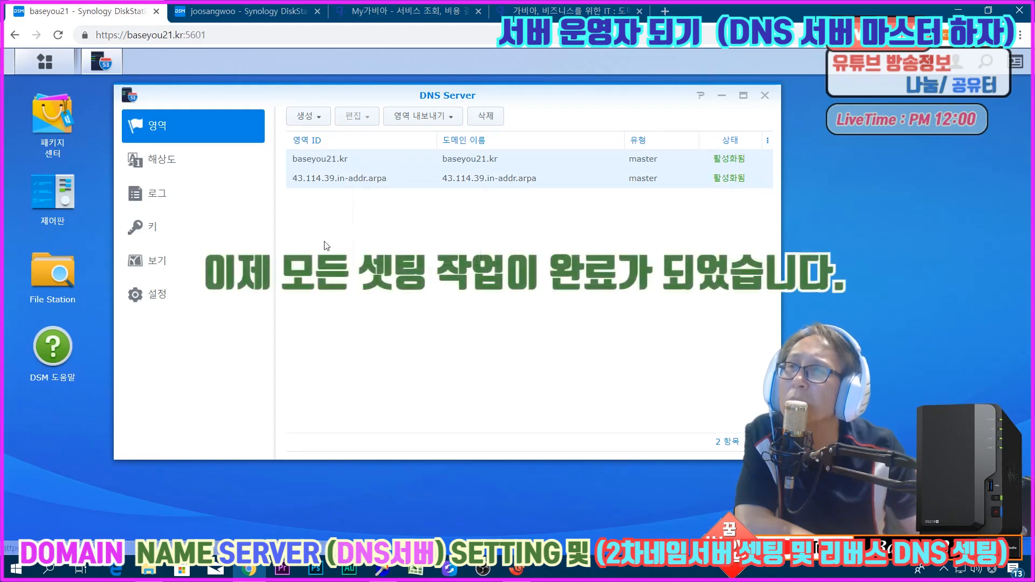
{"action": "left_click", "coordinate": [341, 163]}
{"action": "left_click", "coordinate": [342, 183]}
{"action": "right_click", "coordinate": [345, 186]}
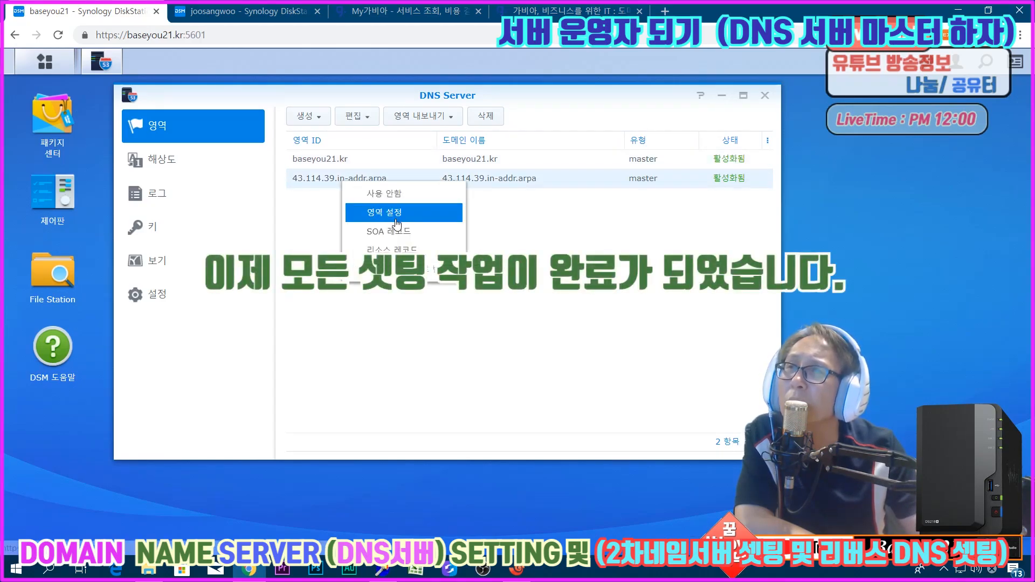
{"action": "left_click", "coordinate": [384, 212]}
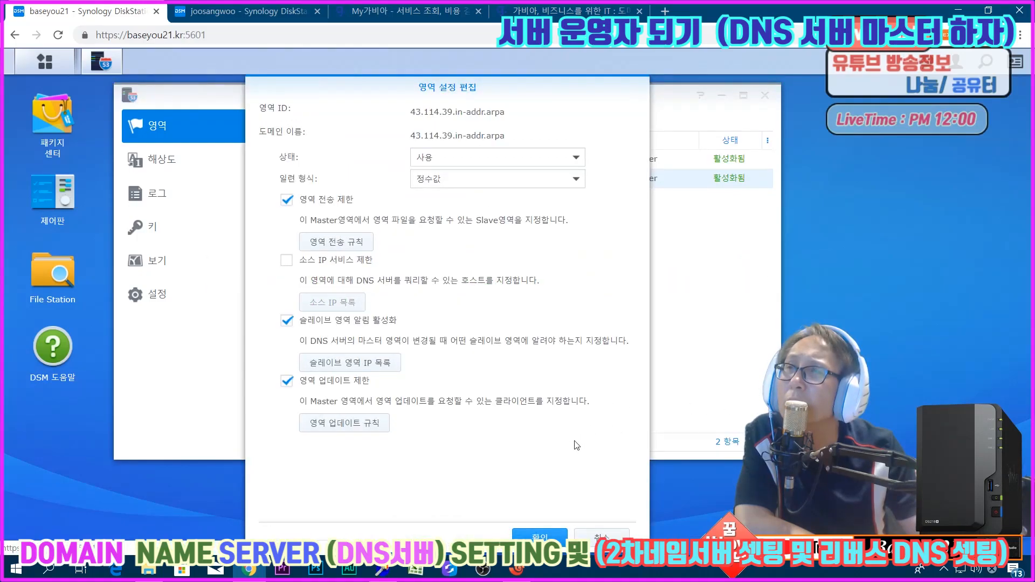
{"action": "left_click", "coordinate": [336, 242]}
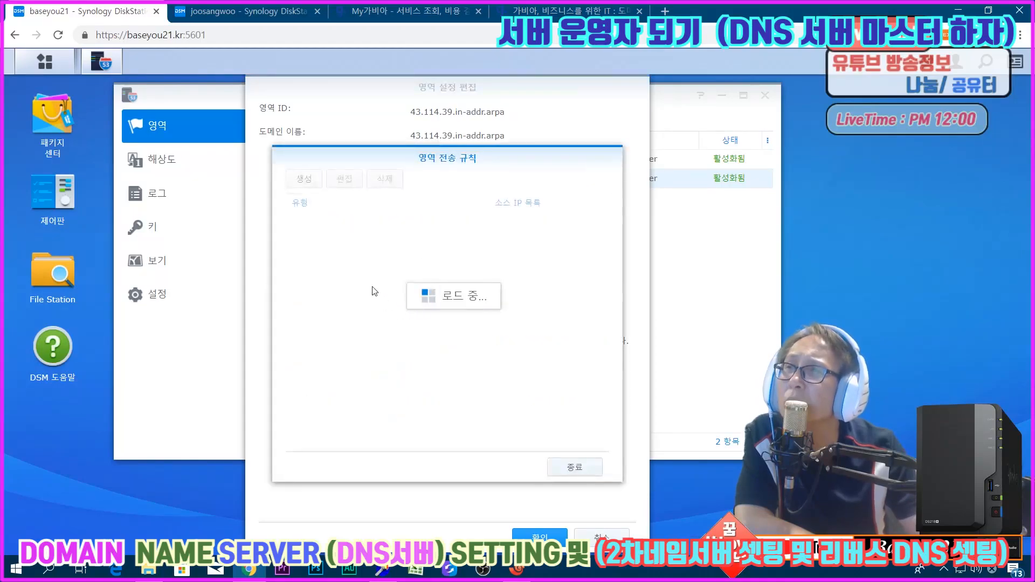
{"action": "left_click", "coordinate": [572, 467]}
{"action": "left_click", "coordinate": [592, 540]}
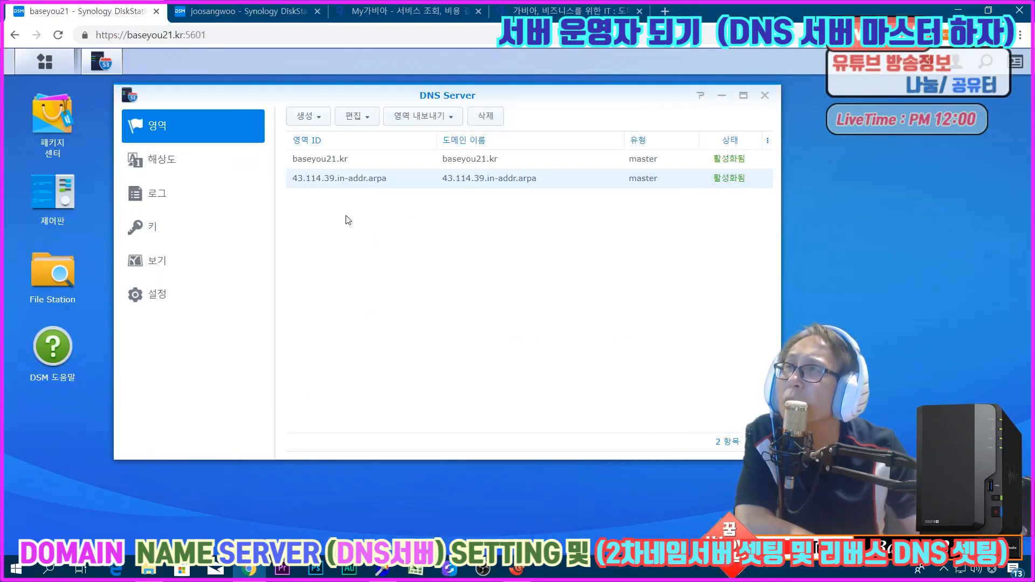
Step: Review the transfer rules and the slave zone IP list of the baseyou21.kr zone, and leave its settings without saving
{"action": "right_click", "coordinate": [346, 158]}
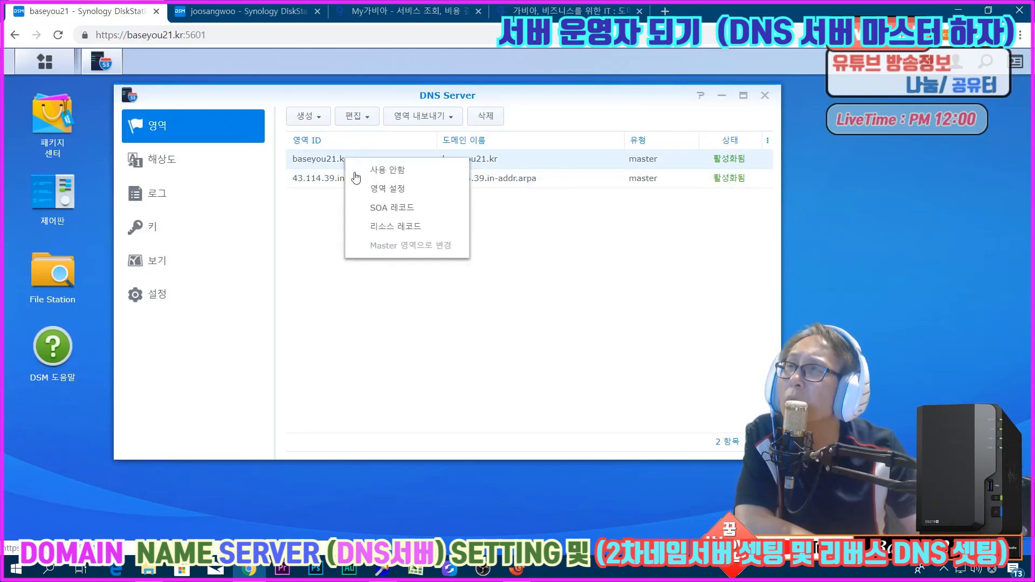
{"action": "left_click", "coordinate": [378, 189]}
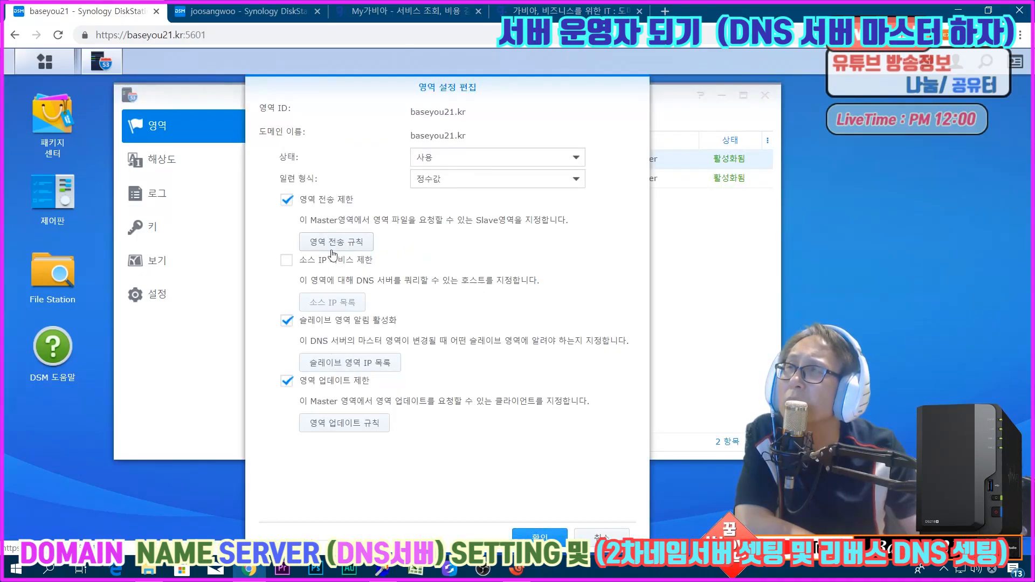
{"action": "left_click", "coordinate": [353, 250]}
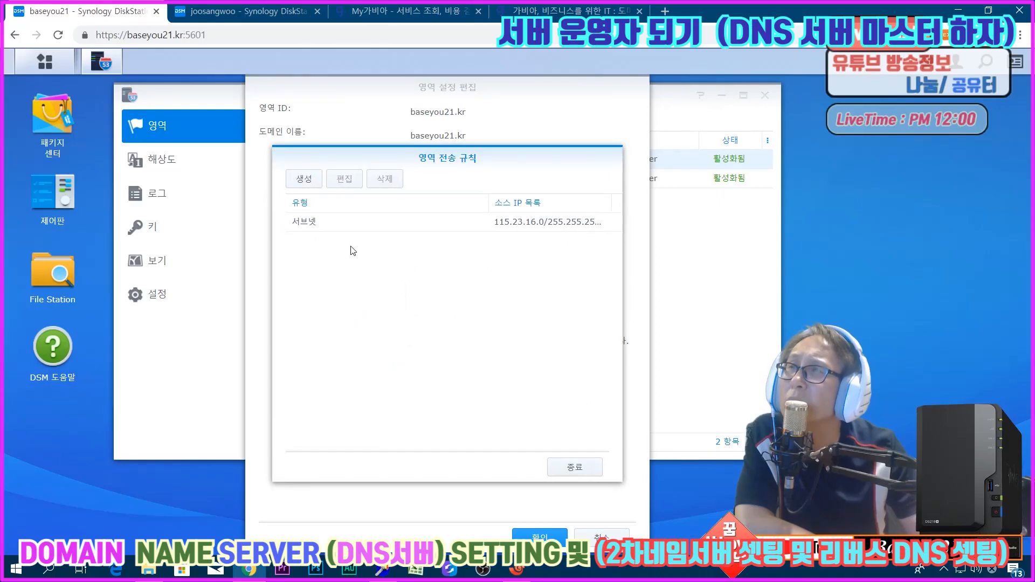
{"action": "left_click", "coordinate": [598, 473]}
{"action": "left_click", "coordinate": [337, 364]}
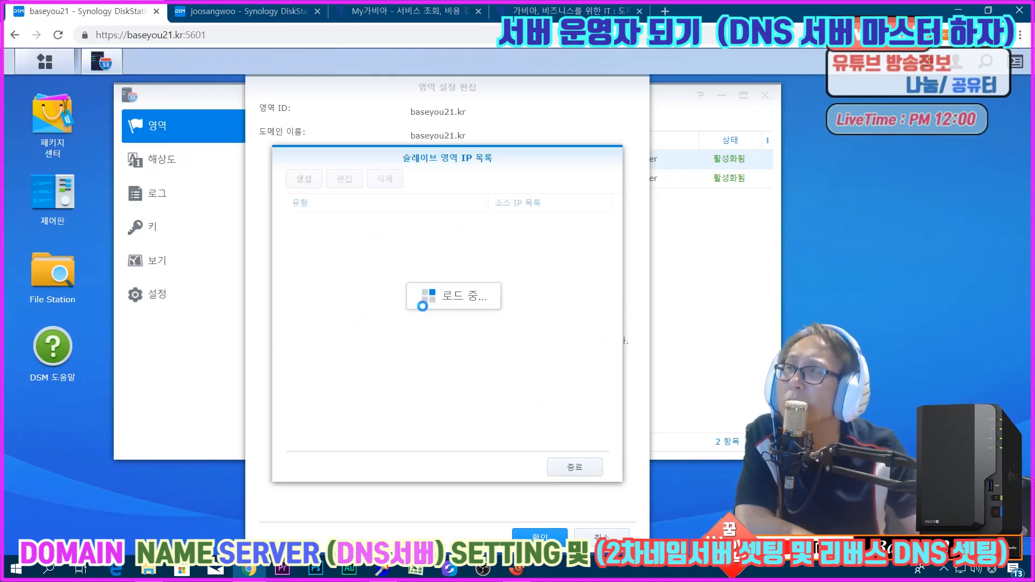
{"action": "left_click", "coordinate": [589, 477]}
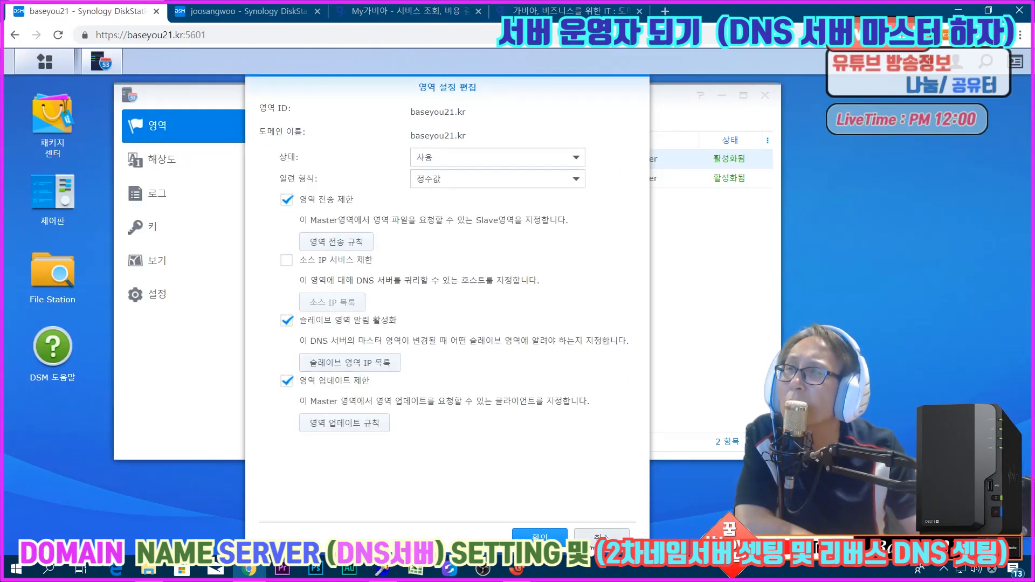
{"action": "left_click", "coordinate": [600, 536]}
Step: Review the transfer rules and slave zone IP list of the 43.114.39.in-addr.arpa reverse zone, and confirm its zone settings
{"action": "left_click", "coordinate": [405, 189]}
{"action": "right_click", "coordinate": [404, 186]}
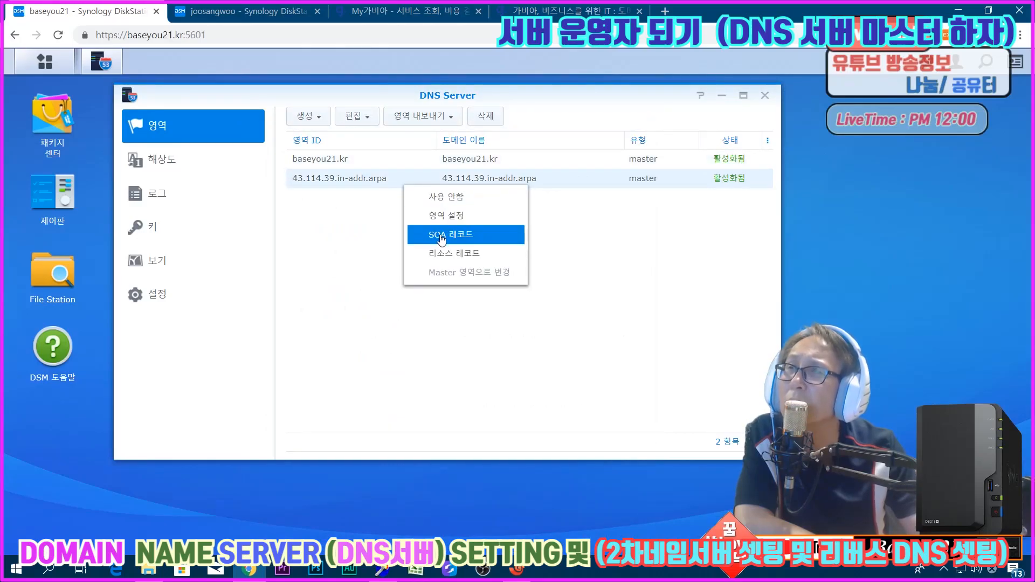
{"action": "left_click", "coordinate": [450, 216]}
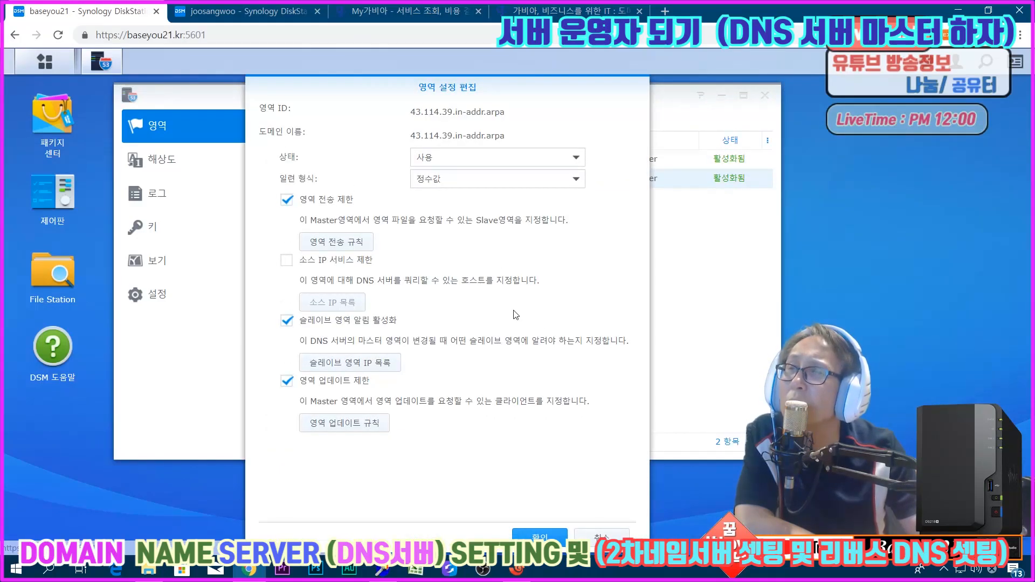
{"action": "left_click", "coordinate": [360, 254]}
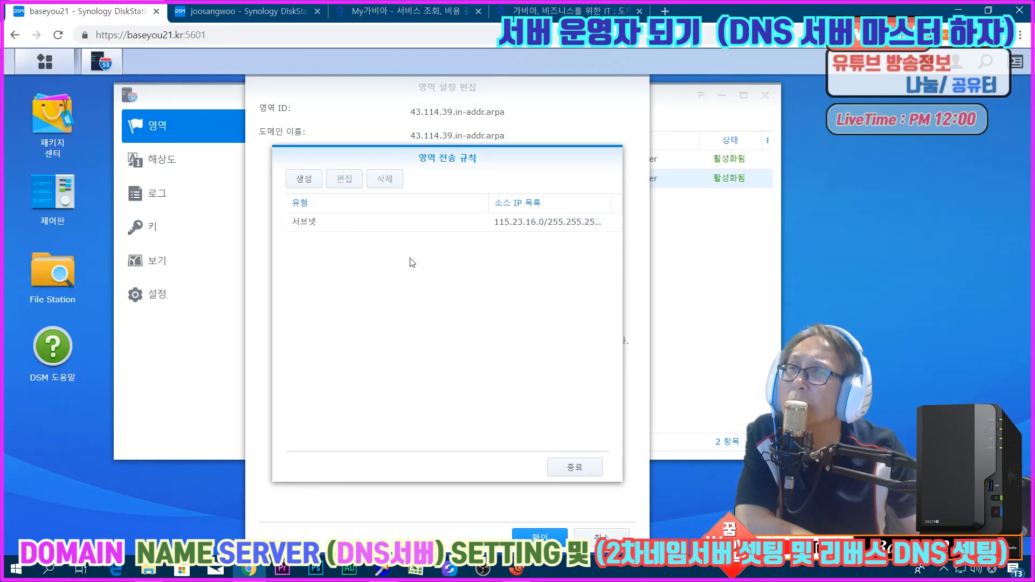
{"action": "left_click", "coordinate": [569, 467]}
{"action": "left_click", "coordinate": [351, 363]}
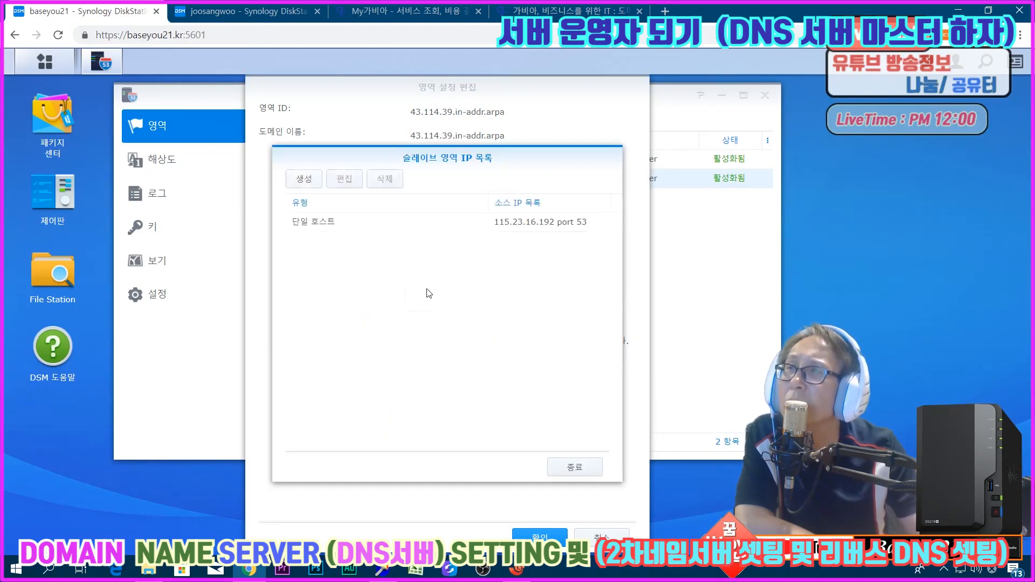
{"action": "left_click", "coordinate": [570, 467]}
{"action": "left_click", "coordinate": [540, 537]}
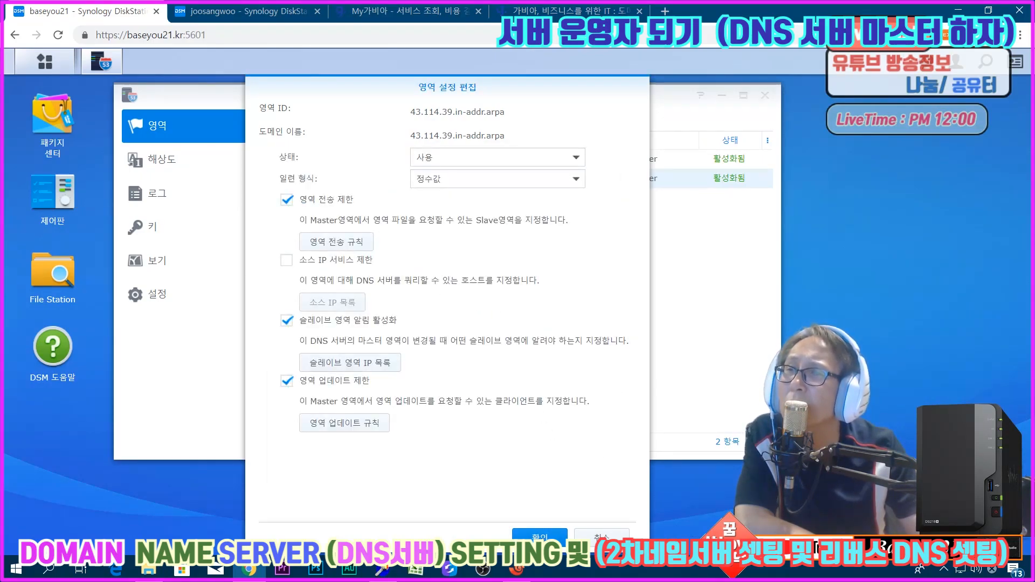